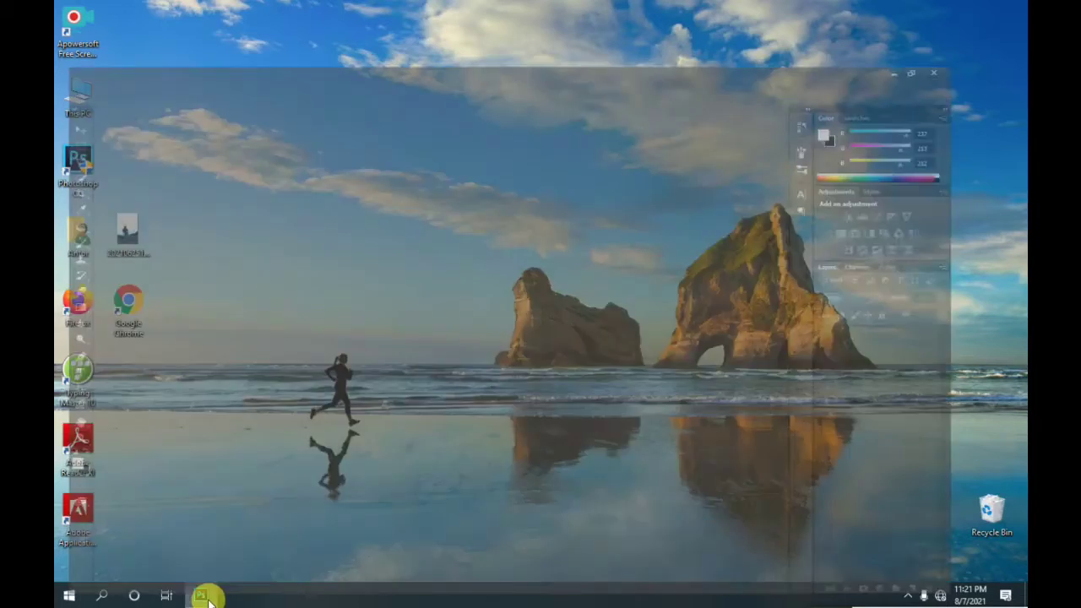
Open IMG_4281 from the yjoyj folder and zoom in toward the face
{"action": "left_click", "coordinate": [90, 8]}
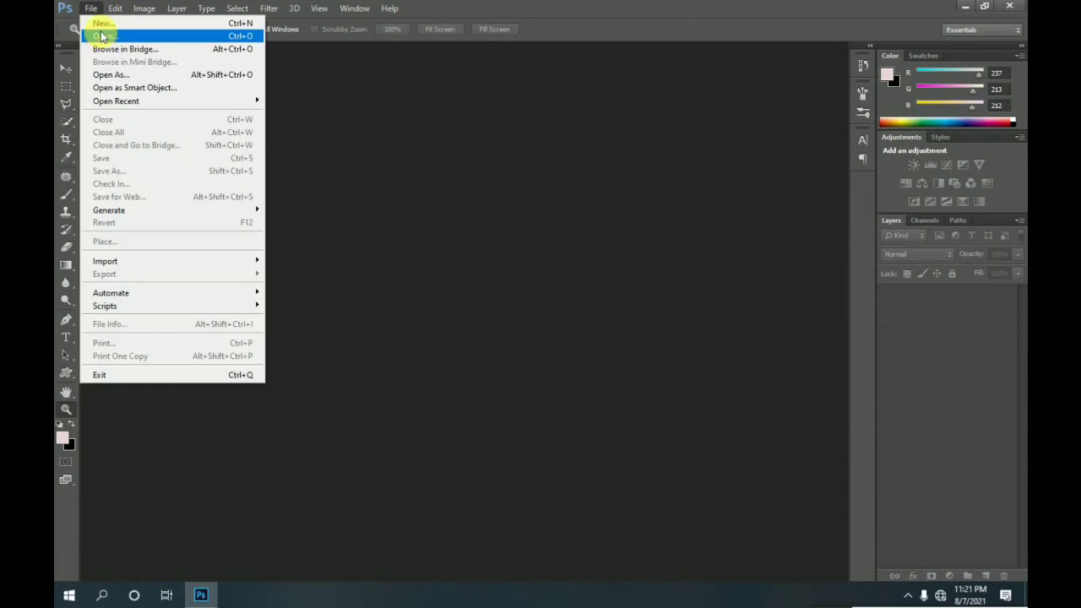
{"action": "left_click", "coordinate": [103, 36]}
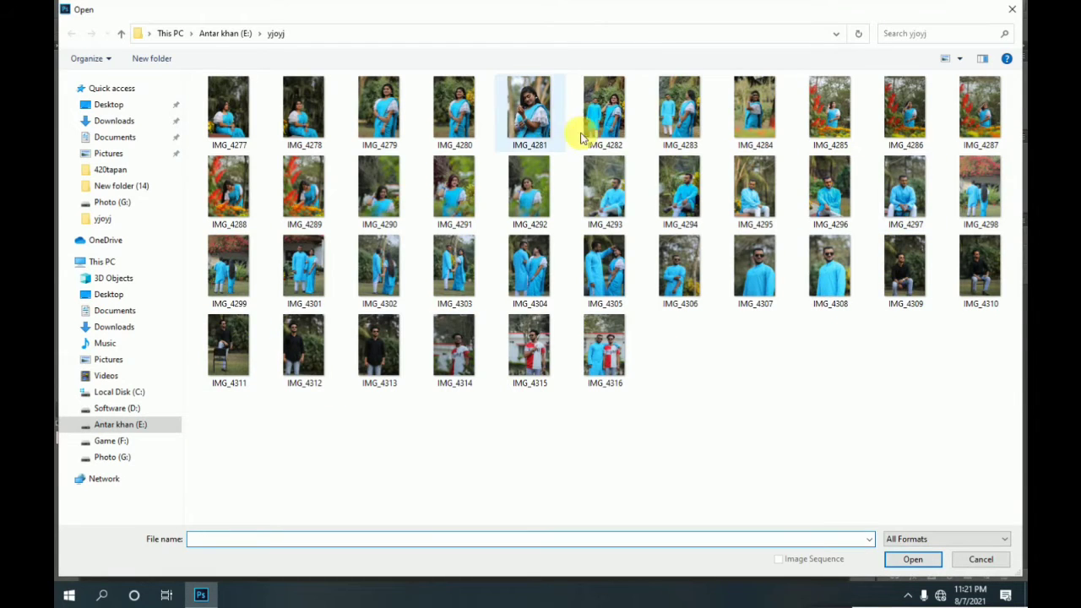
{"action": "left_click", "coordinate": [541, 118]}
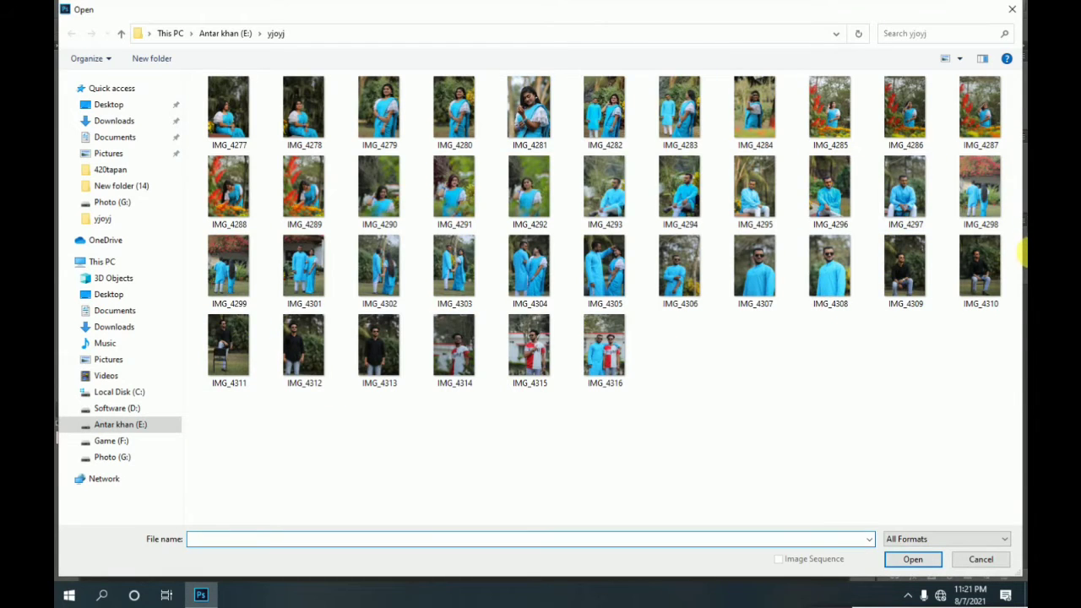
{"action": "left_click", "coordinate": [900, 559]}
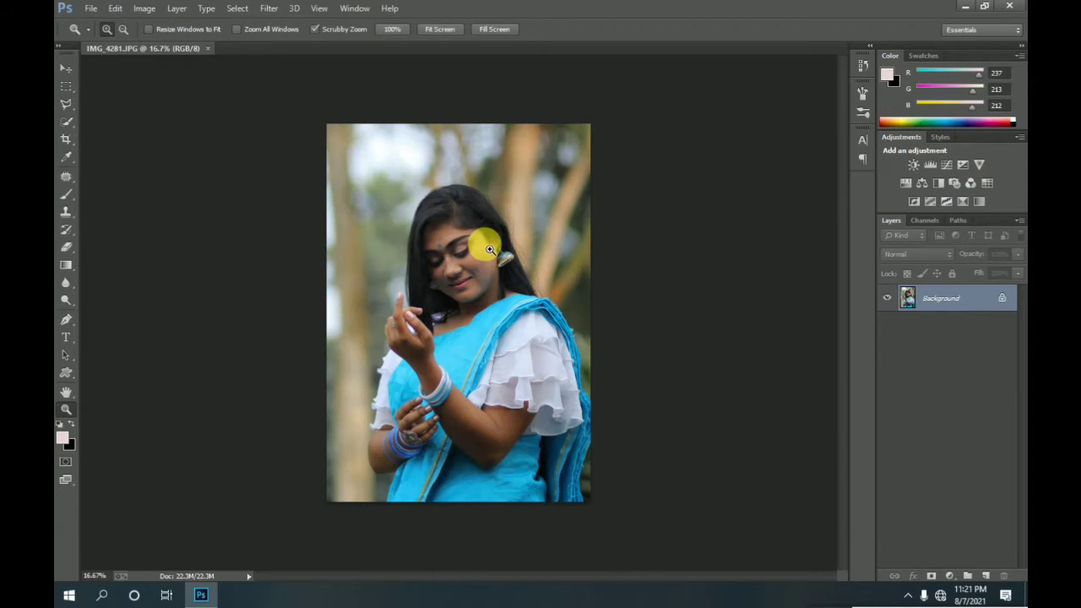
{"action": "left_click", "coordinate": [514, 193]}
Zoom to 100% on the face and pick a smaller Spot Healing Brush
{"action": "left_click_drag", "start_coordinate": [441, 280], "coordinate": [428, 261]}
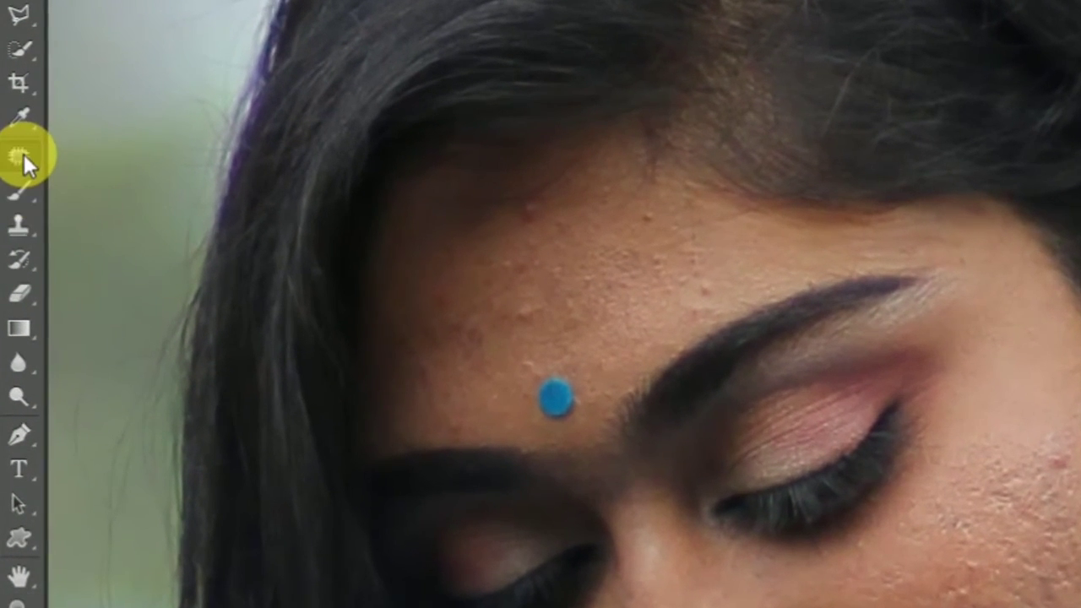
{"action": "right_click", "coordinate": [24, 155]}
{"action": "left_click", "coordinate": [201, 152]}
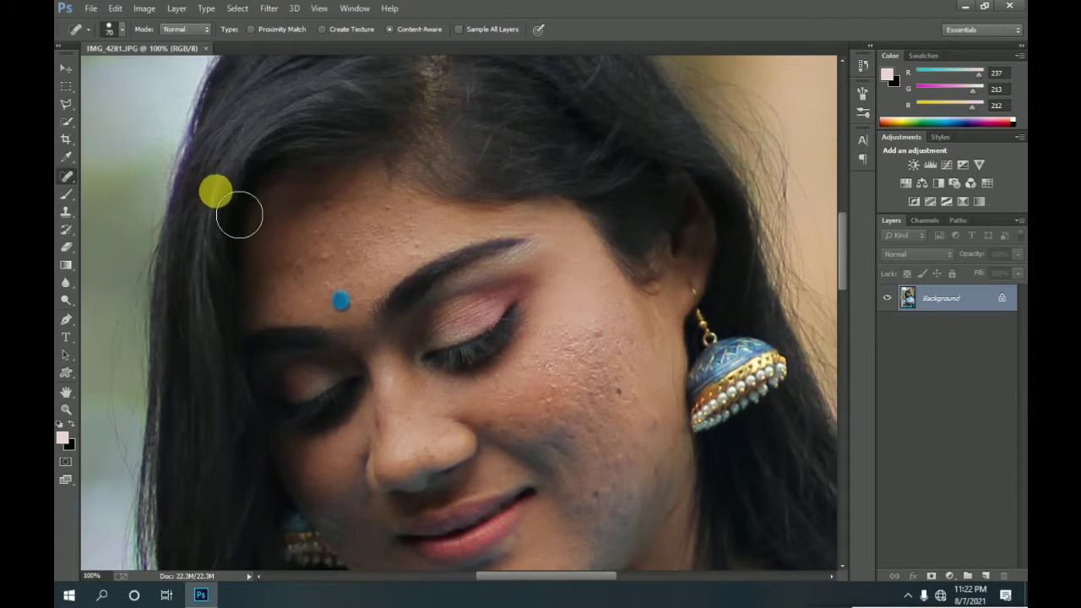
{"action": "key", "text": "bracketleft"}
{"action": "key", "text": "bracketleft"}
{"action": "key", "text": "bracketleft"}
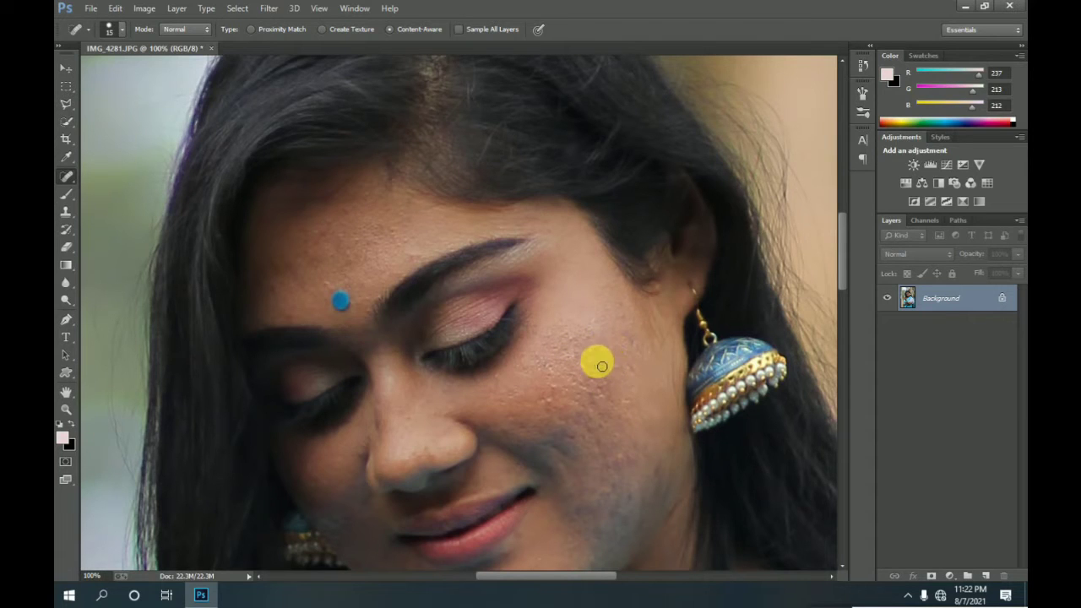
Dab spot healing over the blemishes on the cheek and nose
{"action": "left_click_drag", "start_coordinate": [625, 472], "coordinate": [640, 471]}
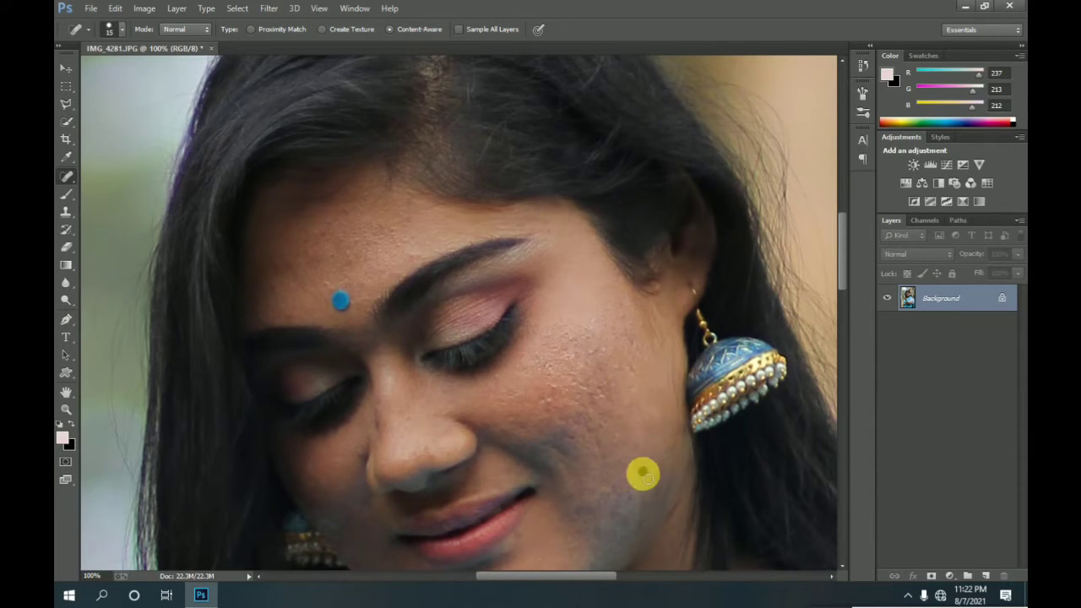
{"action": "left_click", "coordinate": [655, 470]}
{"action": "left_click_drag", "start_coordinate": [844, 268], "coordinate": [846, 296]}
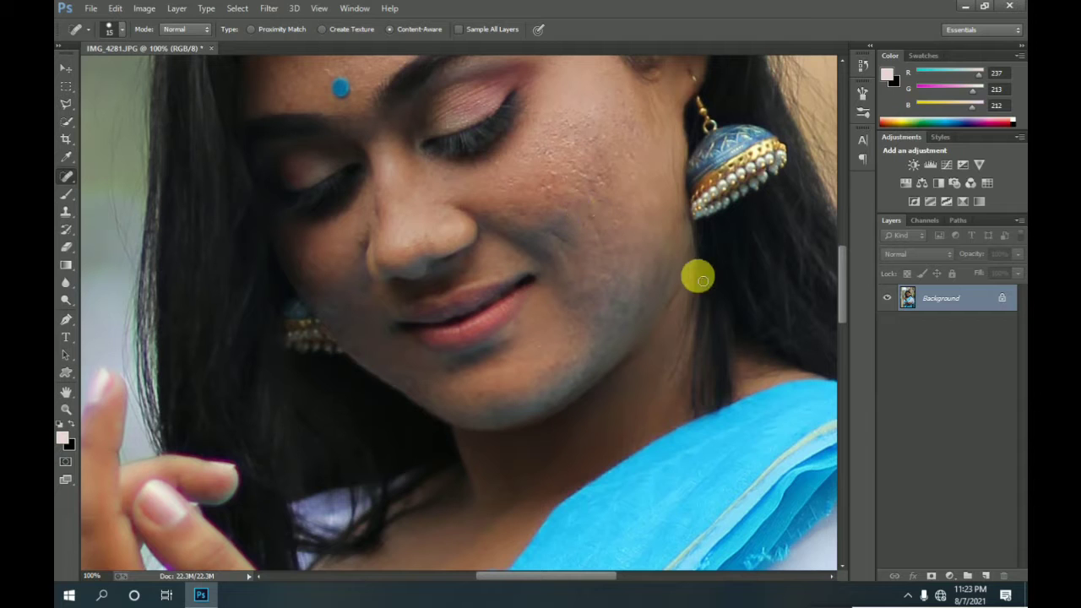
{"action": "left_click_drag", "start_coordinate": [842, 301], "coordinate": [846, 273]}
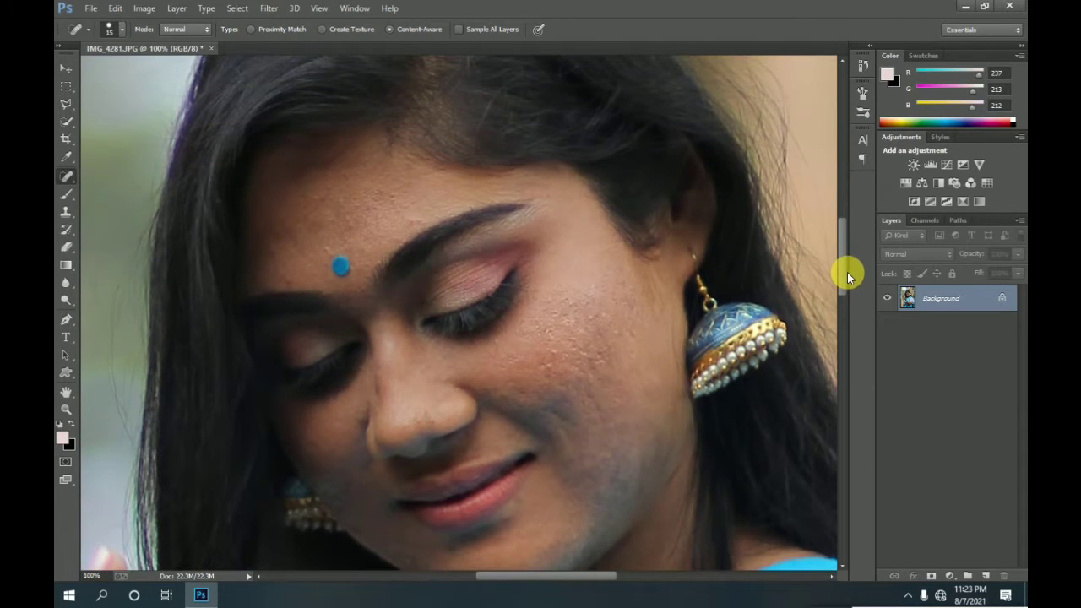
{"action": "scroll", "coordinate": [552, 293], "scroll_direction": "up", "scroll_amount": 2}
Blend the cheeks, jawline and chin smoother with a resized Mixer Brush
{"action": "left_click", "coordinate": [67, 200]}
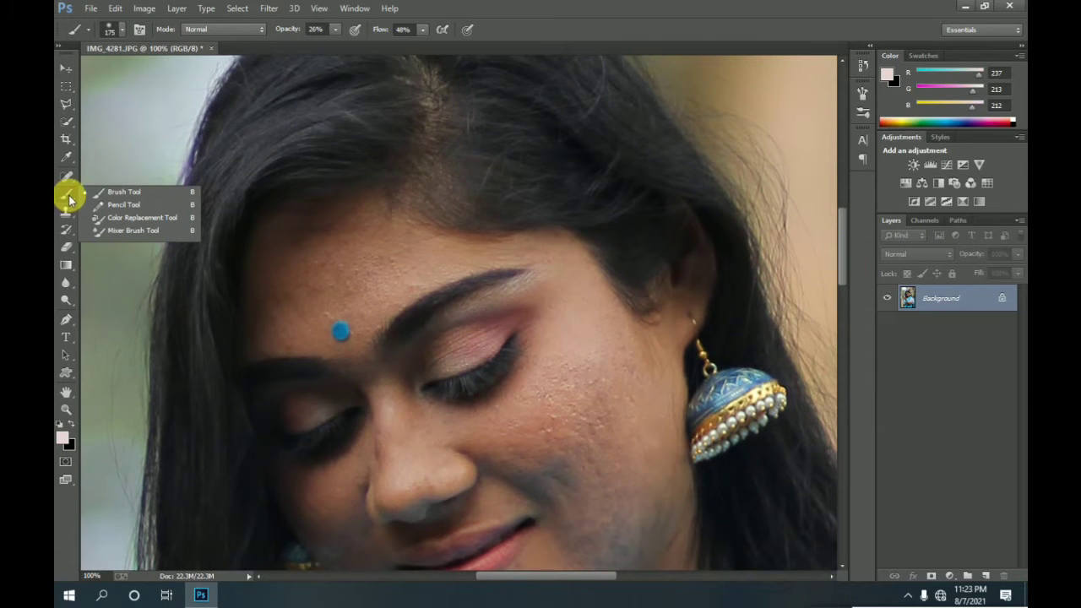
{"action": "left_click", "coordinate": [101, 230]}
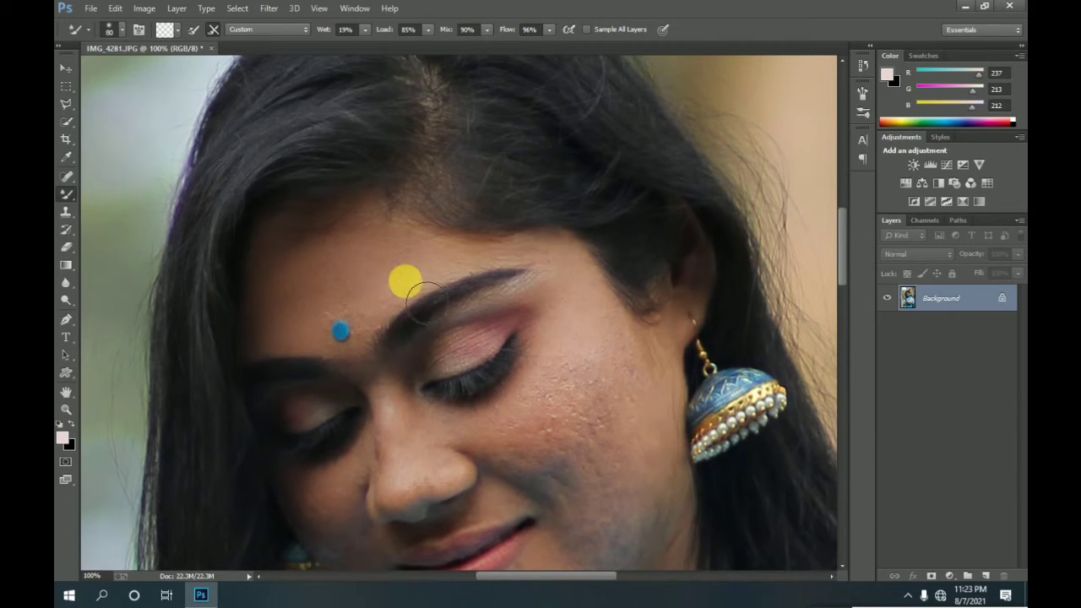
{"action": "key", "text": "]"}
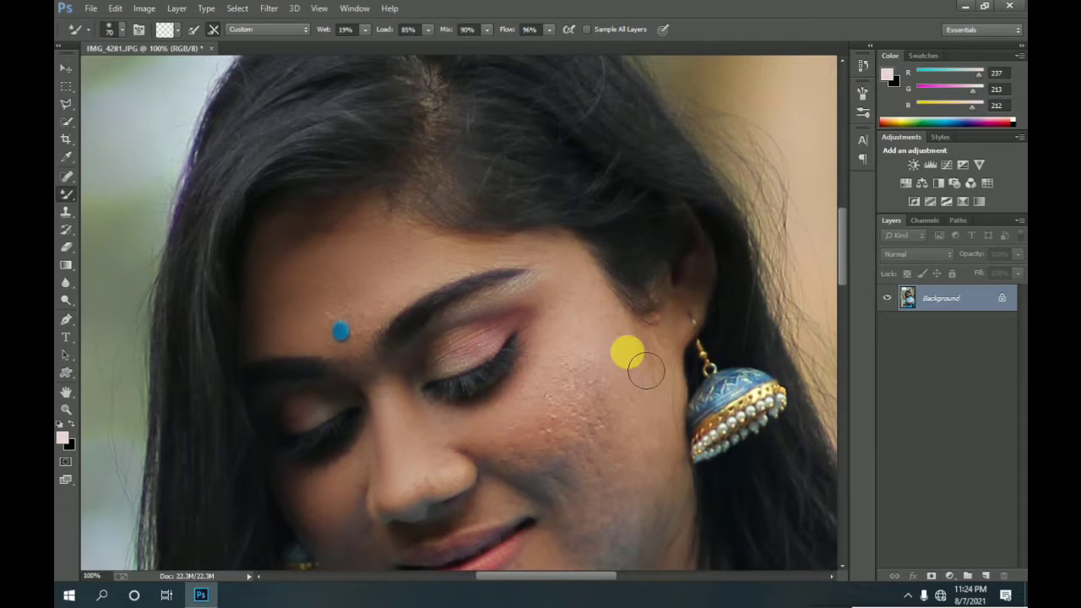
{"action": "key", "text": "bracketleft"}
{"action": "scroll", "coordinate": [439, 481], "scroll_direction": "down", "scroll_amount": 3}
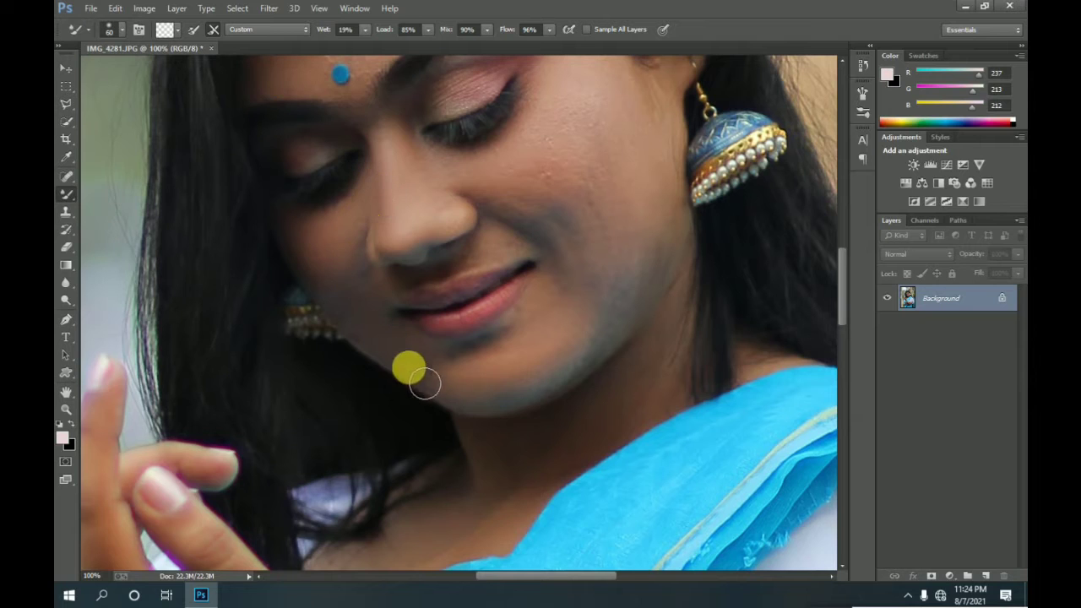
{"action": "left_click_drag", "start_coordinate": [493, 362], "coordinate": [536, 328]}
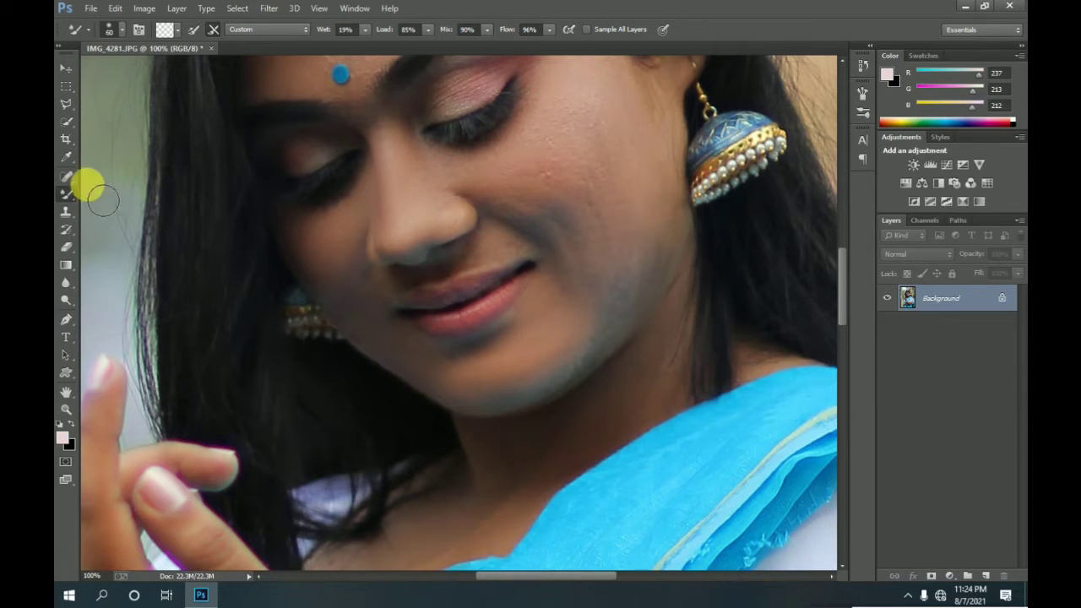
{"action": "left_click", "coordinate": [67, 408]}
Zoom out, duplicate the photo layer, invert it and set it to Vivid Light
{"action": "left_click", "coordinate": [124, 33]}
{"action": "left_click", "coordinate": [454, 405]}
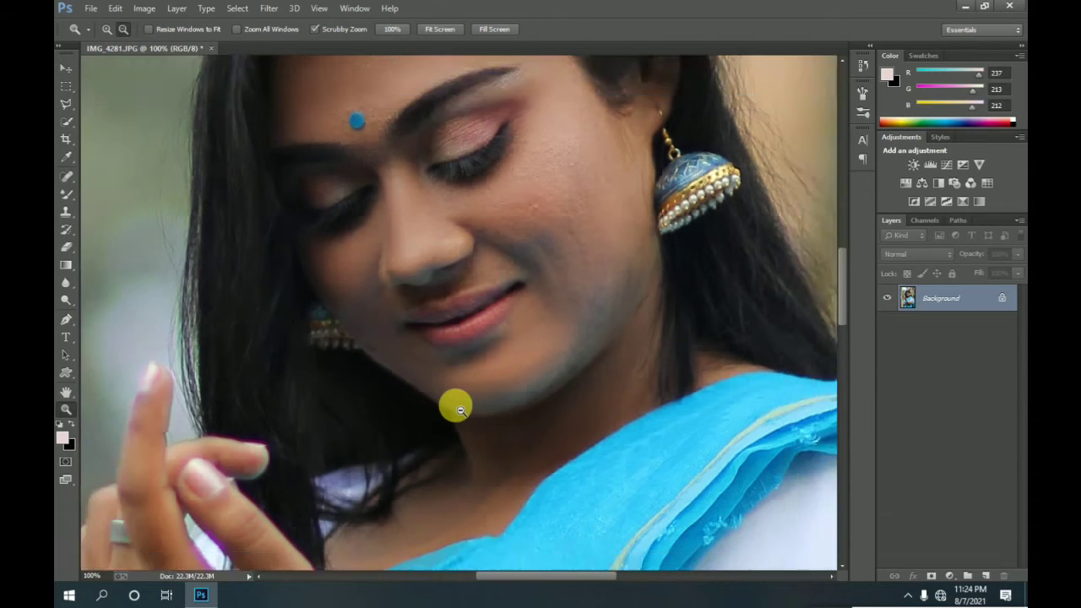
{"action": "left_click", "coordinate": [492, 448]}
{"action": "left_click", "coordinate": [494, 450]}
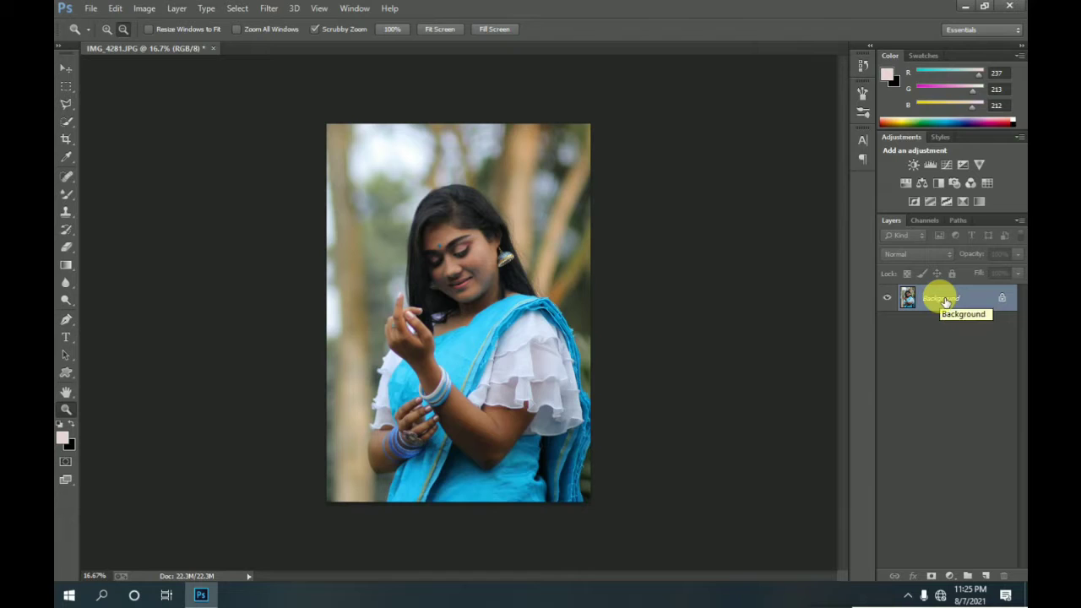
{"action": "key", "text": "ctrl+j"}
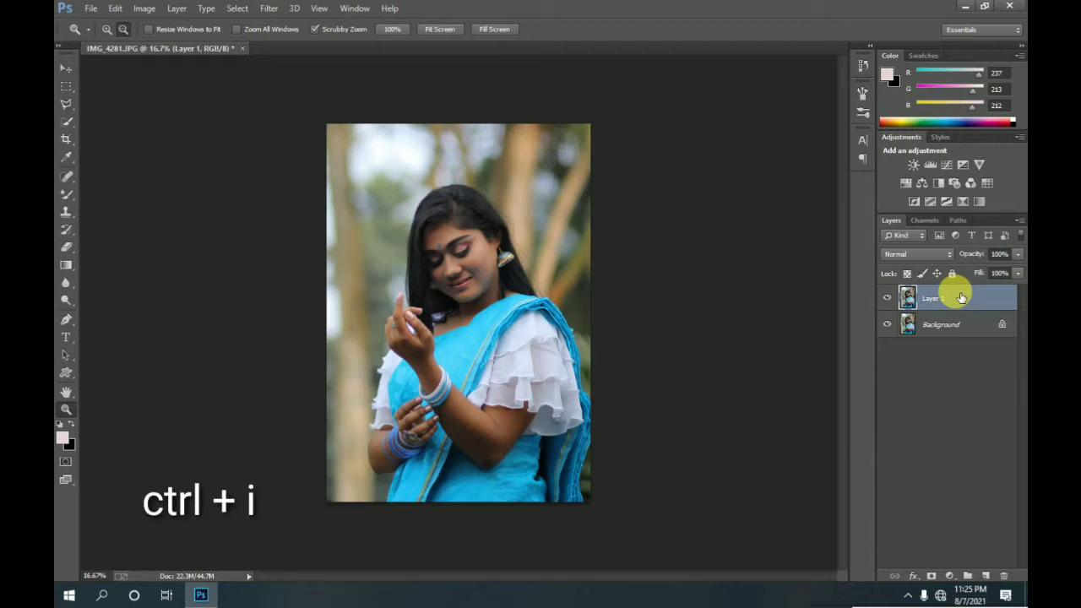
{"action": "key", "text": "ctrl+i"}
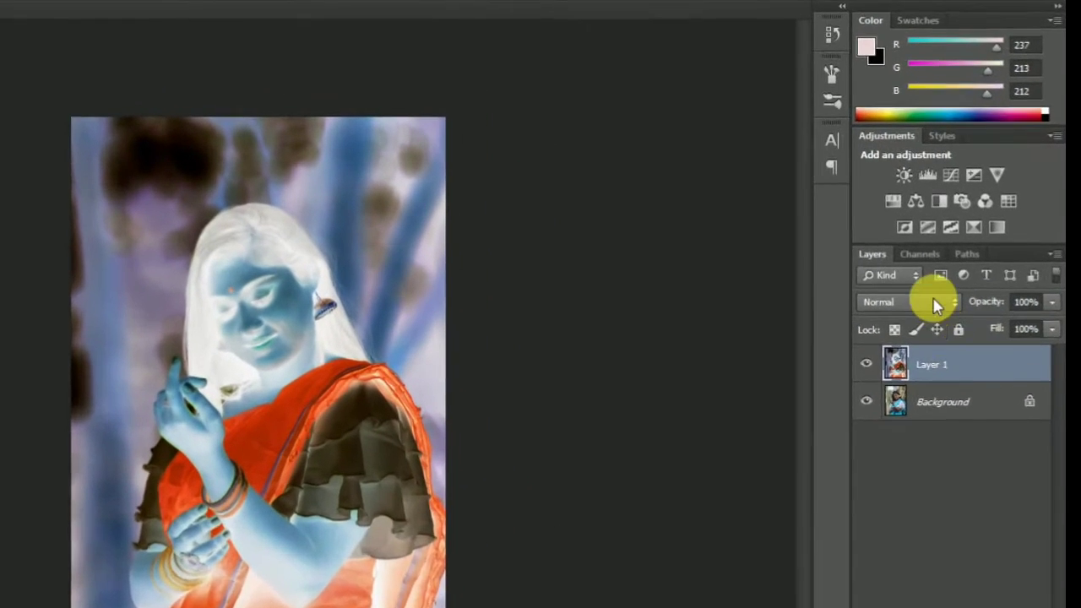
{"action": "left_click", "coordinate": [938, 253]}
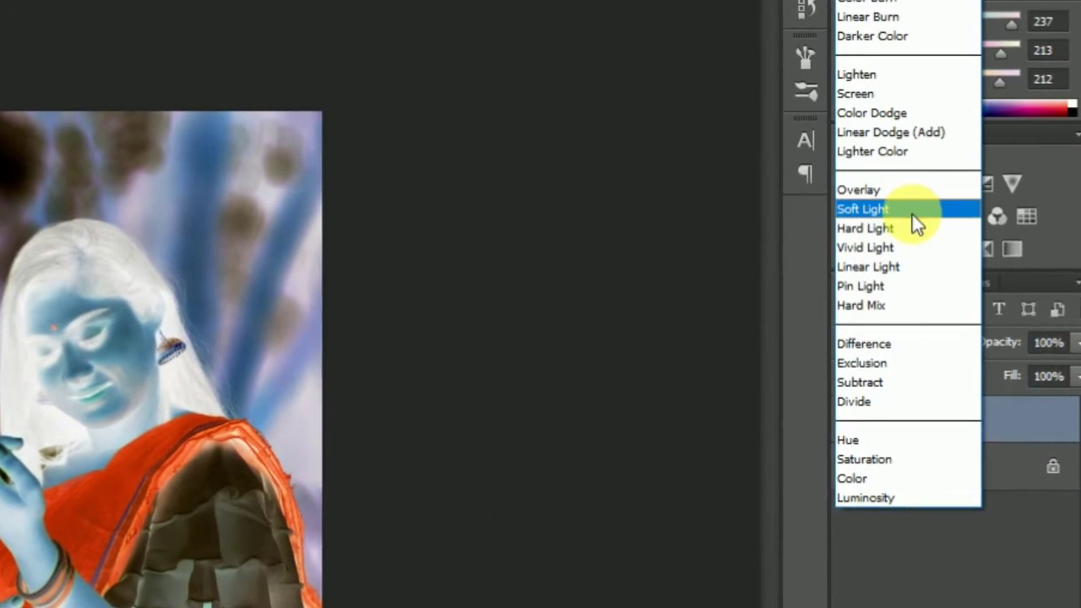
{"action": "left_click", "coordinate": [910, 248]}
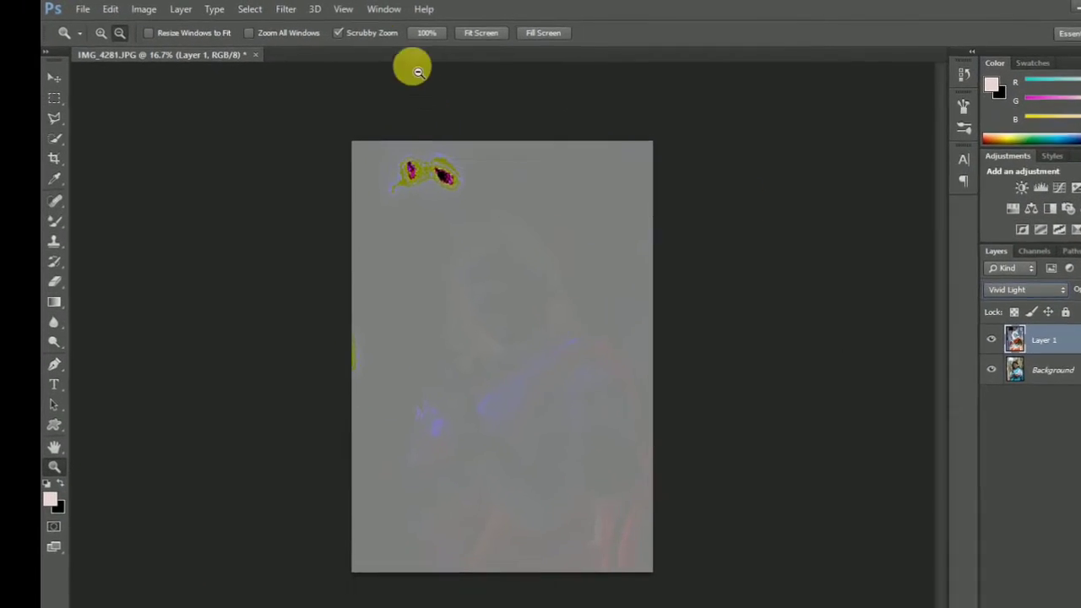
Apply a High Pass filter with radius about 18.2 pixels to the copied layer
{"action": "left_click", "coordinate": [349, 11]}
{"action": "mouse_move", "coordinate": [379, 461]}
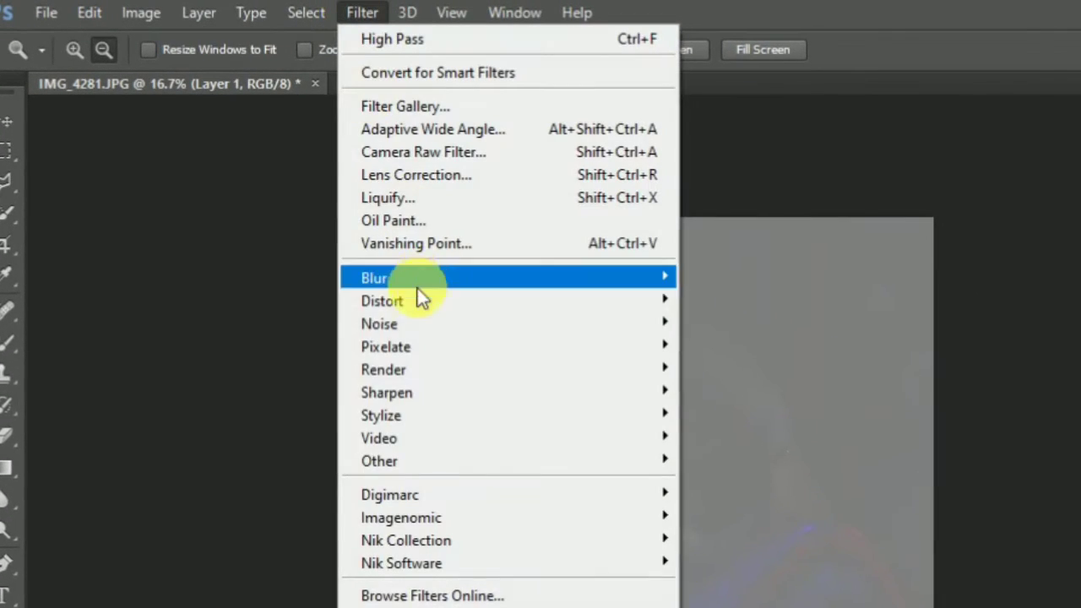
{"action": "left_click", "coordinate": [735, 485]}
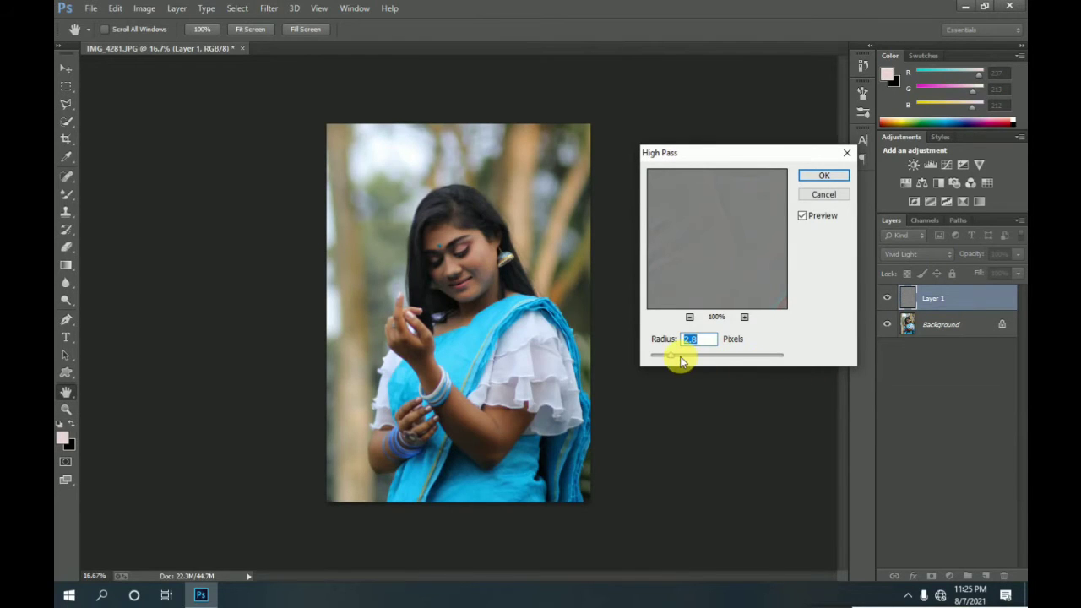
{"action": "left_click_drag", "start_coordinate": [682, 362], "coordinate": [712, 360]}
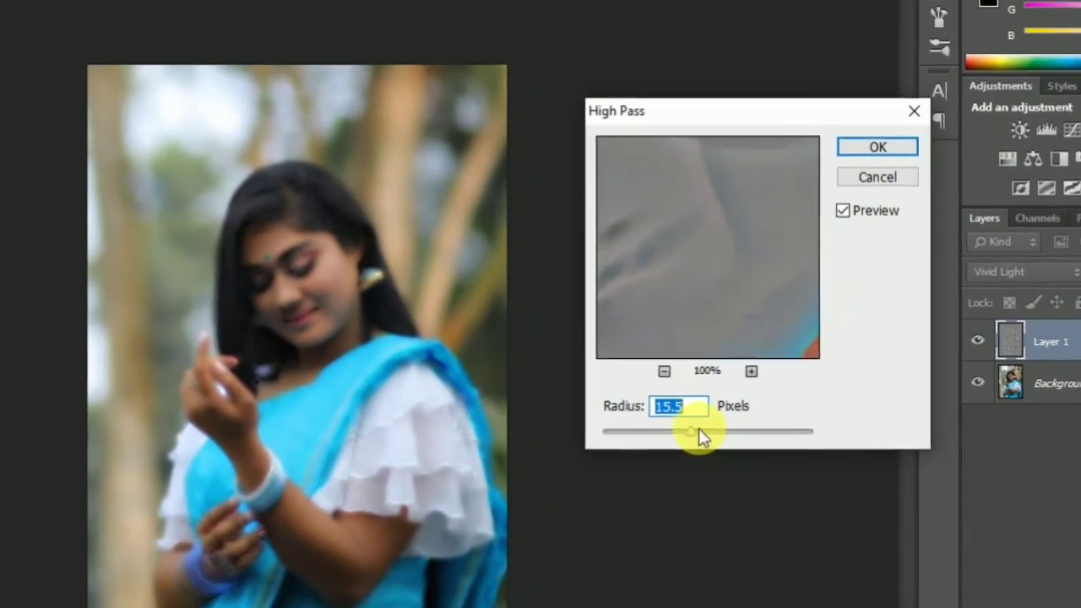
{"action": "left_click_drag", "start_coordinate": [695, 407], "coordinate": [699, 406]}
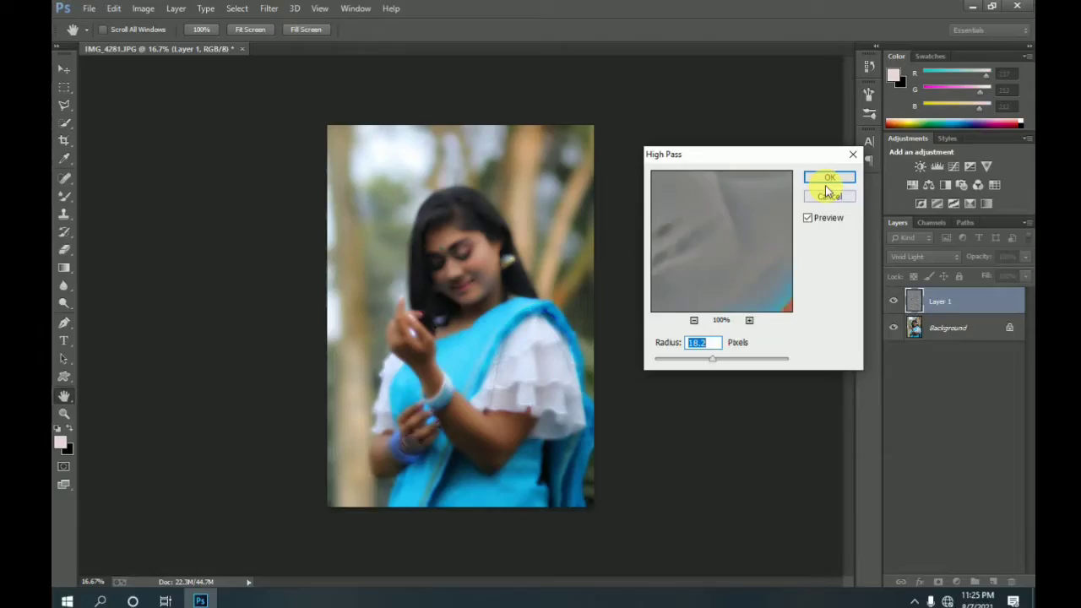
{"action": "left_click", "coordinate": [906, 131]}
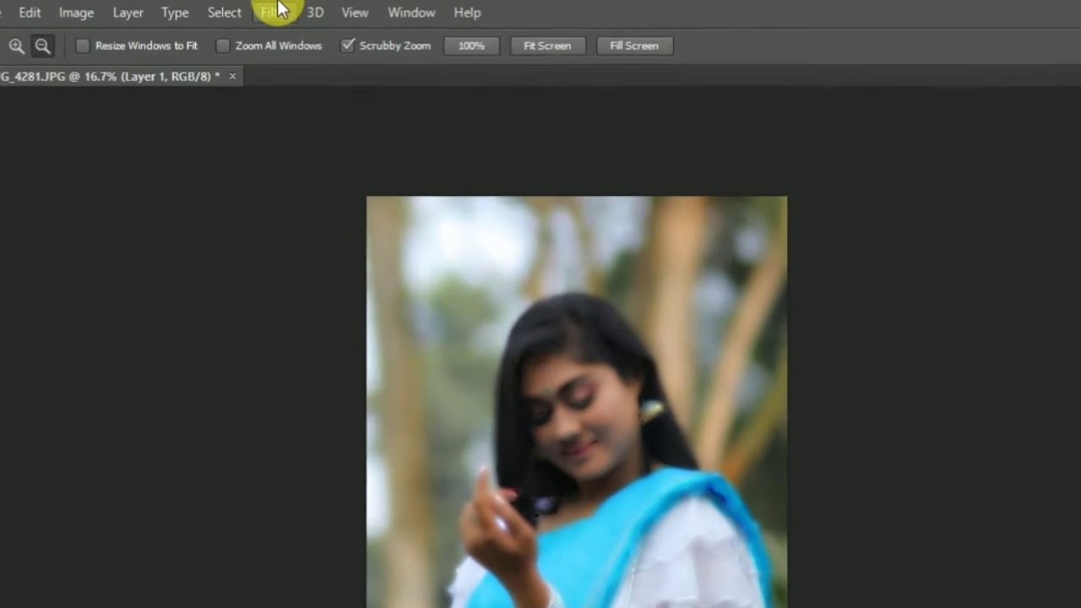
Apply a Gaussian Blur with a 2.9-pixel radius to Layer 1
{"action": "left_click", "coordinate": [271, 10]}
{"action": "mouse_move", "coordinate": [414, 268]}
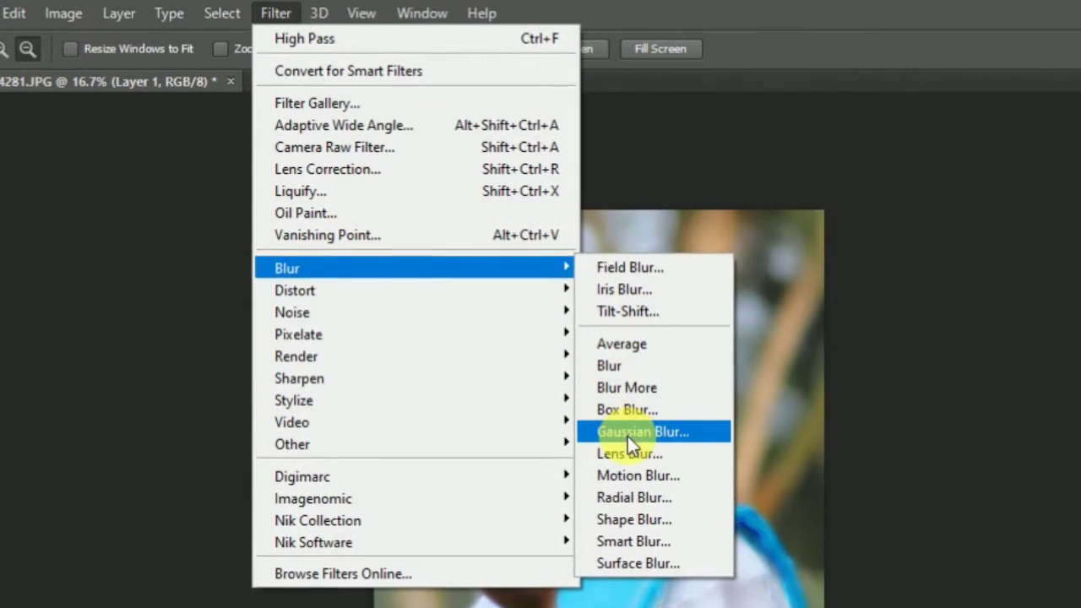
{"action": "left_click", "coordinate": [628, 434]}
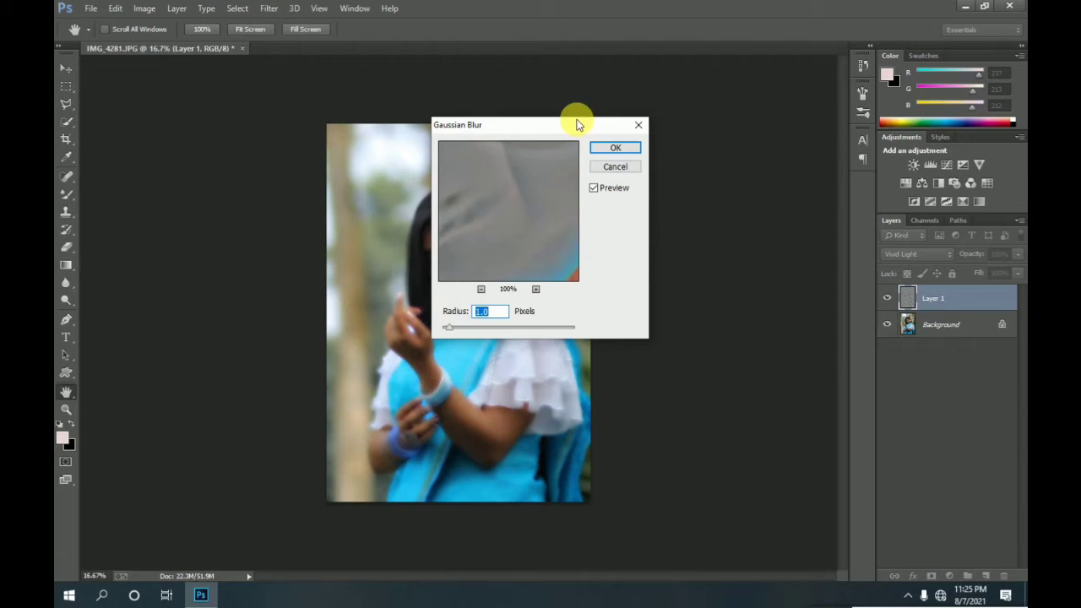
{"action": "left_click_drag", "start_coordinate": [578, 124], "coordinate": [777, 150]}
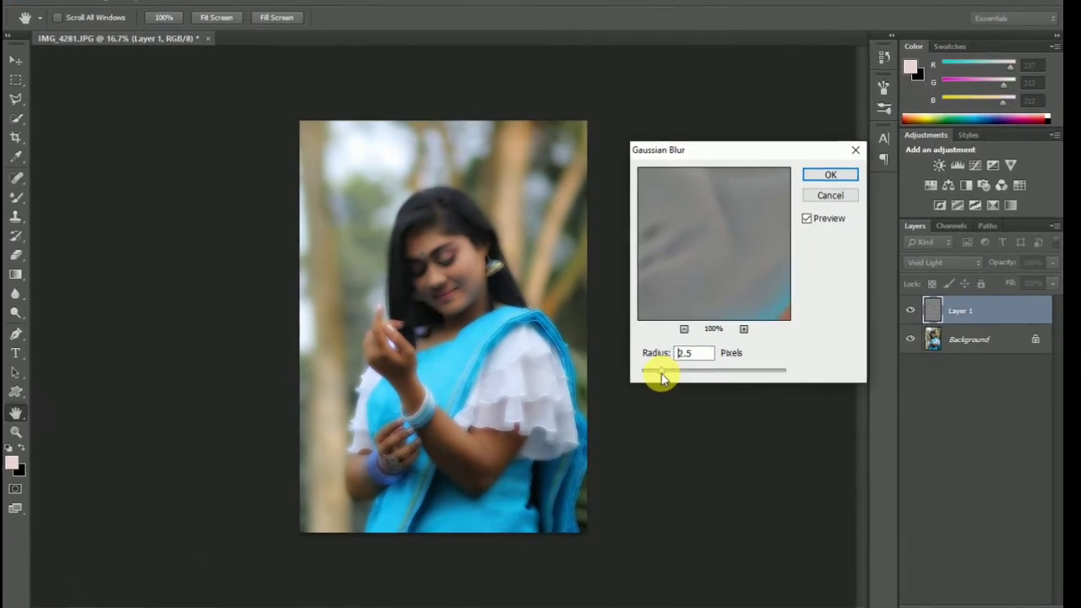
{"action": "left_click_drag", "start_coordinate": [666, 356], "coordinate": [666, 385]}
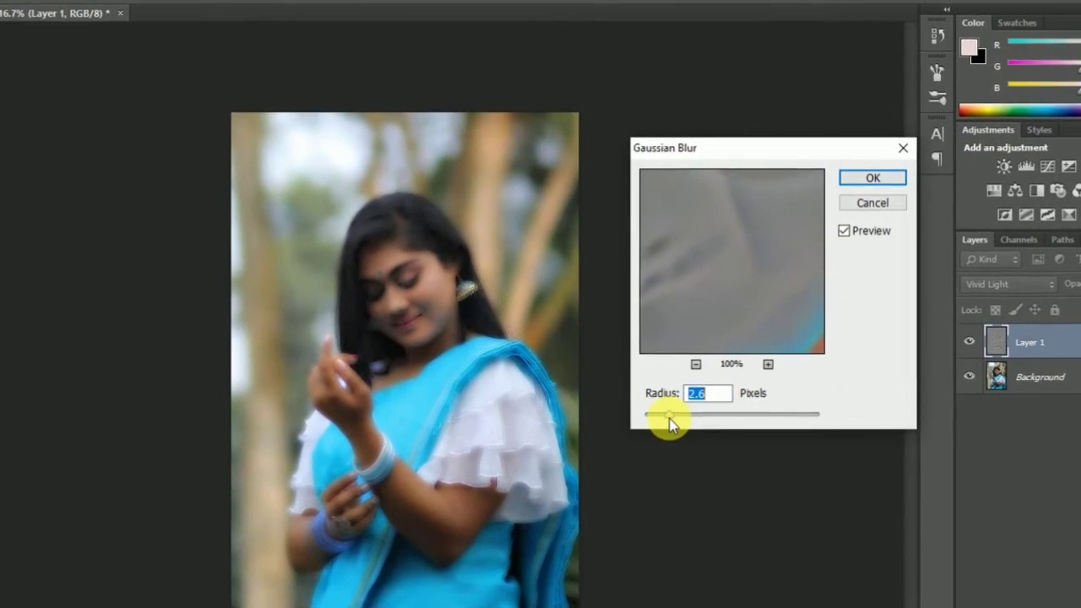
{"action": "left_click_drag", "start_coordinate": [673, 433], "coordinate": [676, 436]}
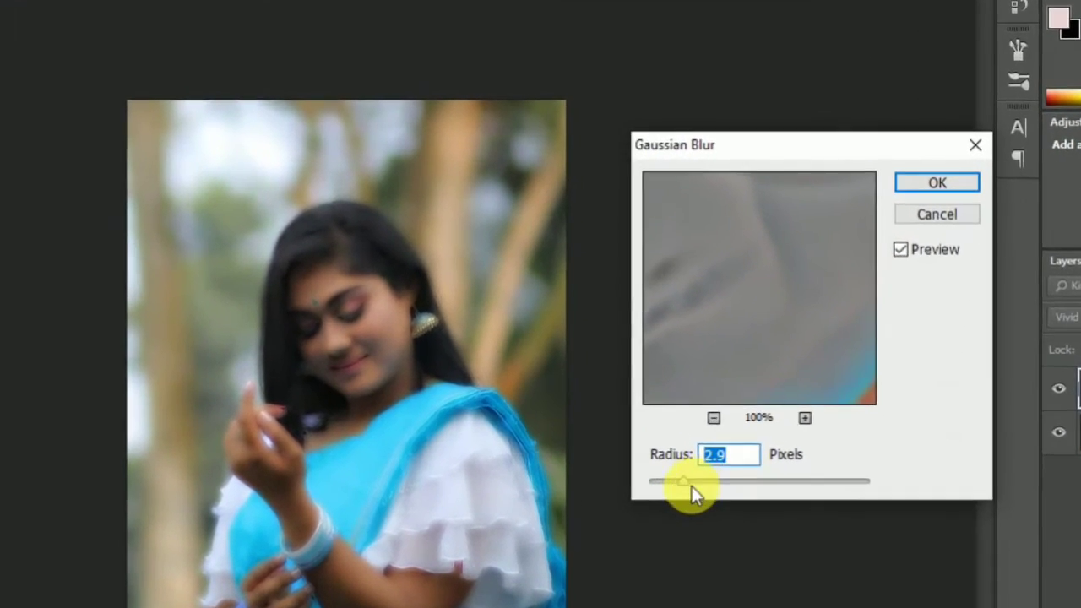
{"action": "left_click", "coordinate": [937, 183]}
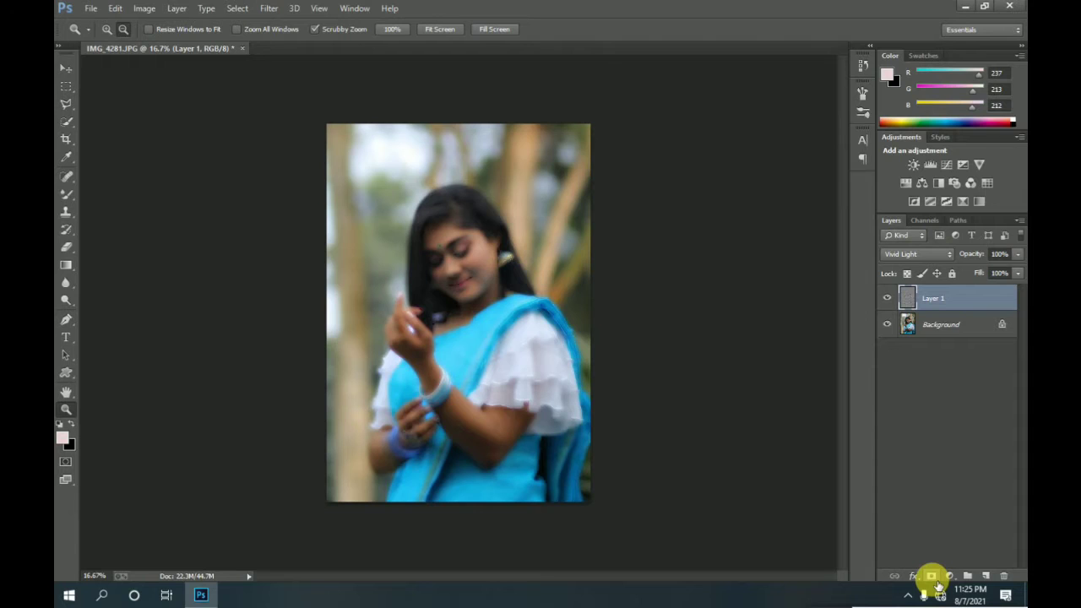
Add an inverted black mask to Layer 1 and zoom in on the face
{"action": "left_click", "coordinate": [931, 576]}
{"action": "left_click", "coordinate": [936, 297]}
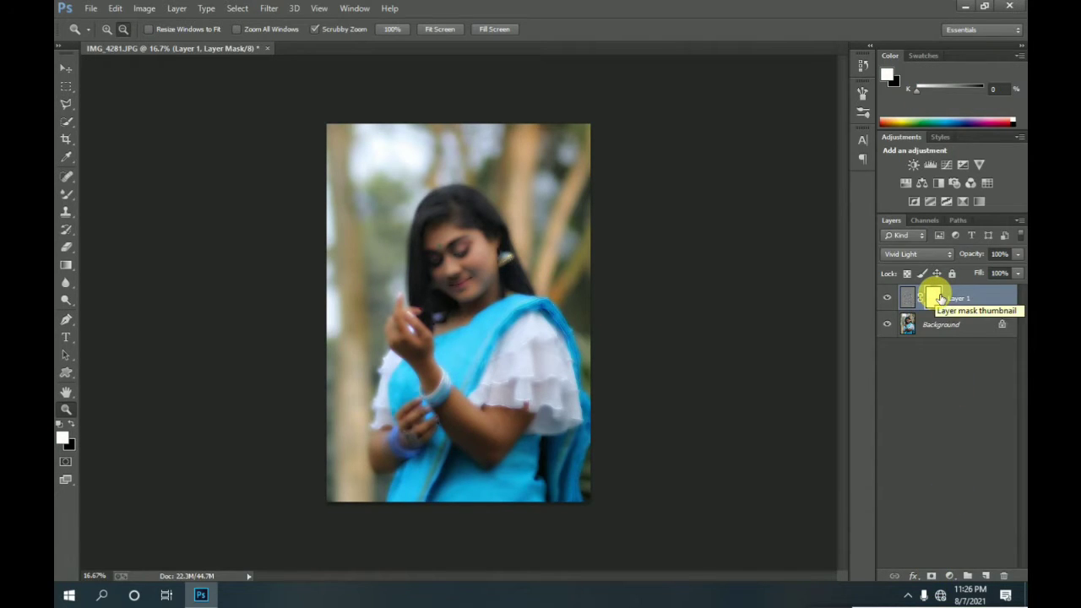
{"action": "key", "text": "ctrl+i"}
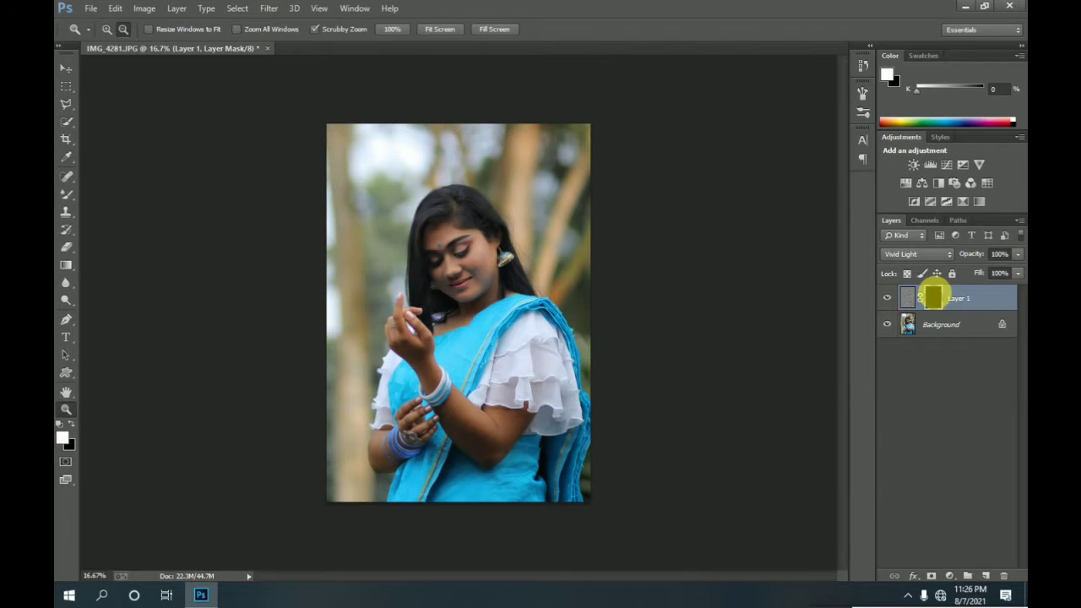
{"action": "left_click", "coordinate": [106, 29]}
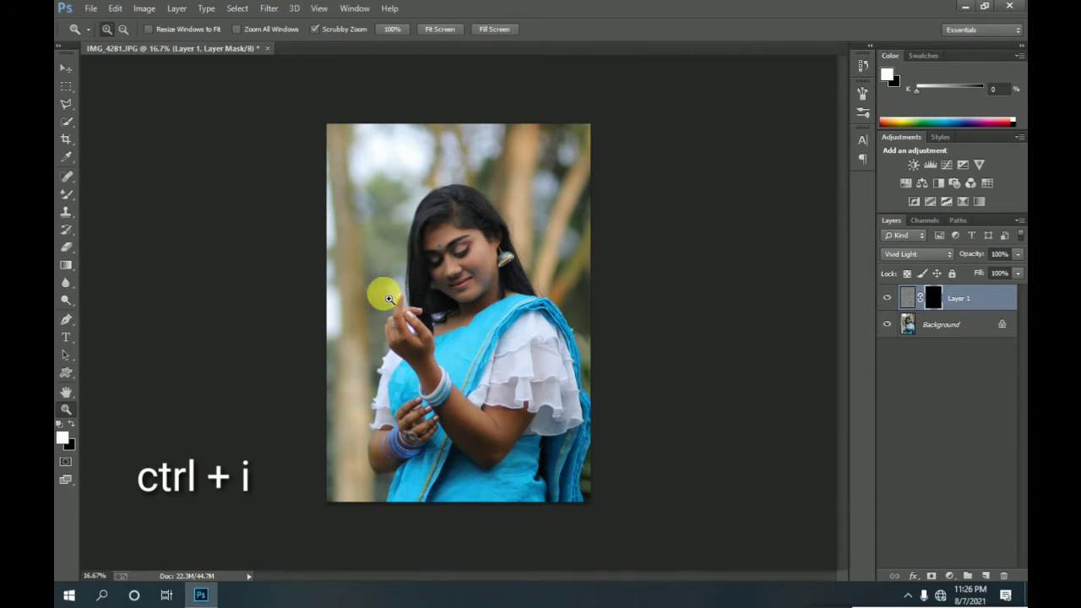
{"action": "left_click_drag", "start_coordinate": [388, 298], "coordinate": [303, 348]}
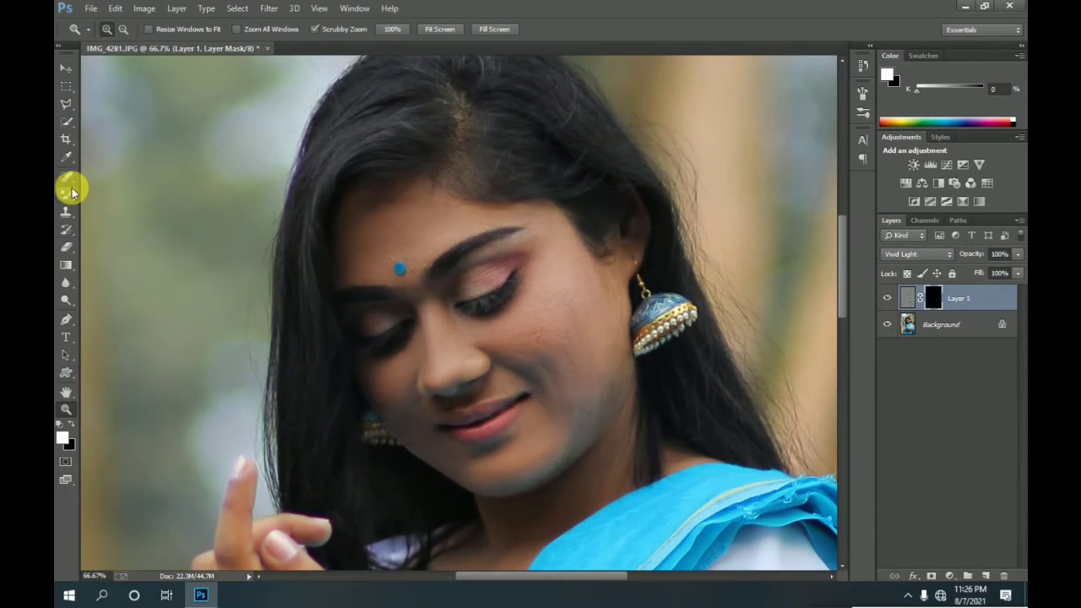
Select the regular Brush Tool with flow set to 100%
{"action": "left_click", "coordinate": [68, 201]}
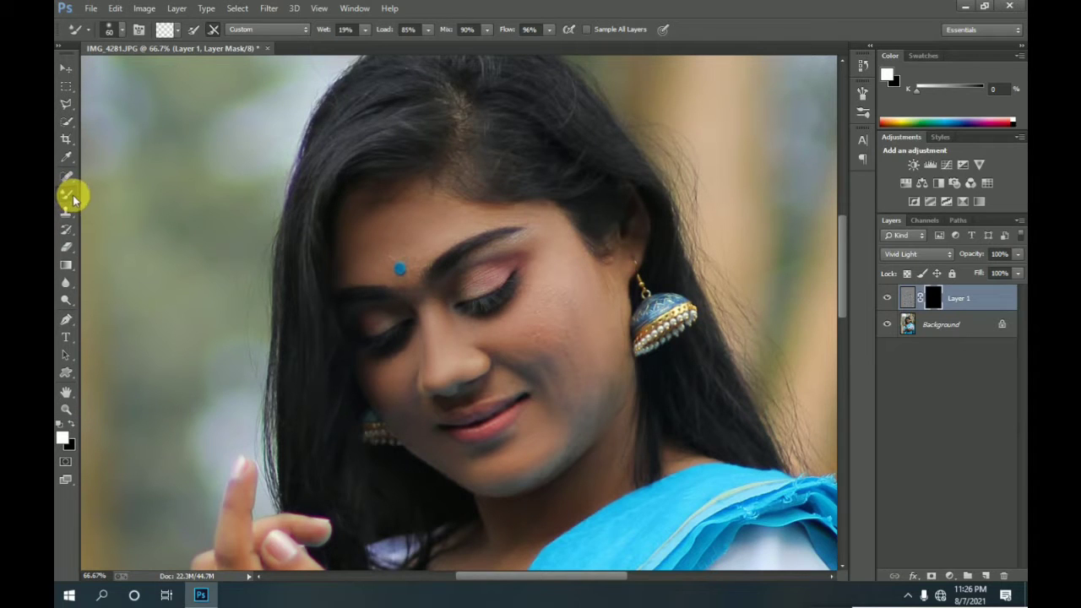
{"action": "right_click", "coordinate": [74, 199]}
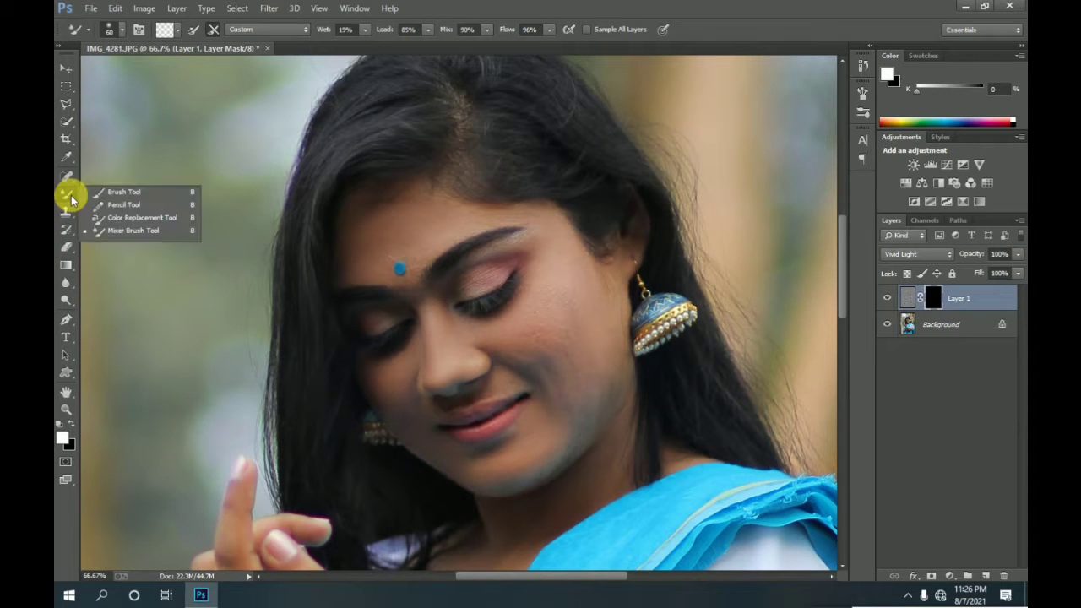
{"action": "left_click", "coordinate": [114, 199]}
{"action": "left_click", "coordinate": [336, 29]}
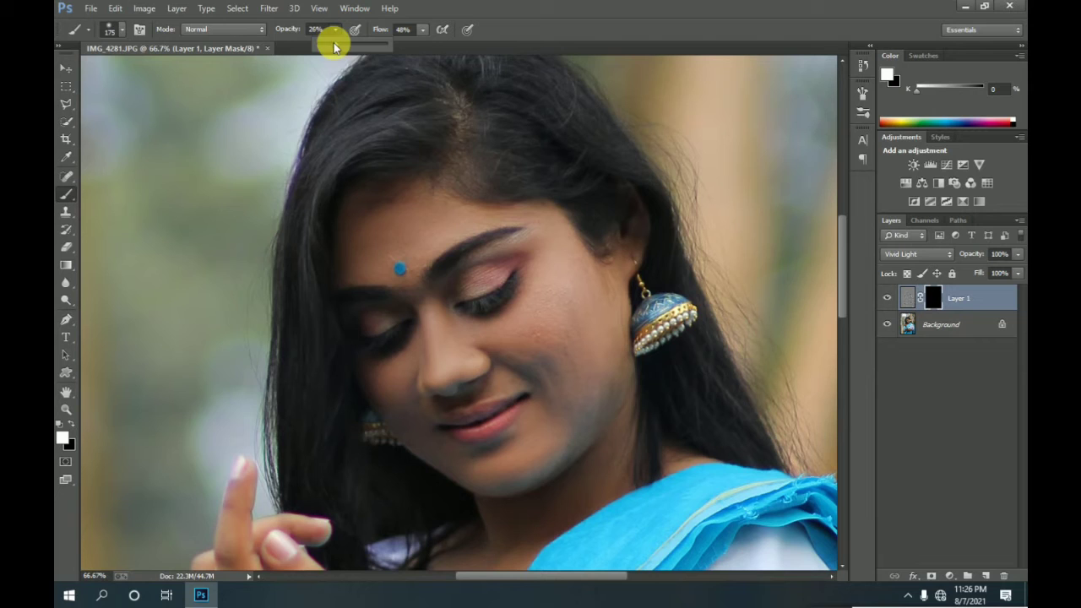
{"action": "left_click", "coordinate": [412, 29]}
{"action": "left_click", "coordinate": [423, 32]}
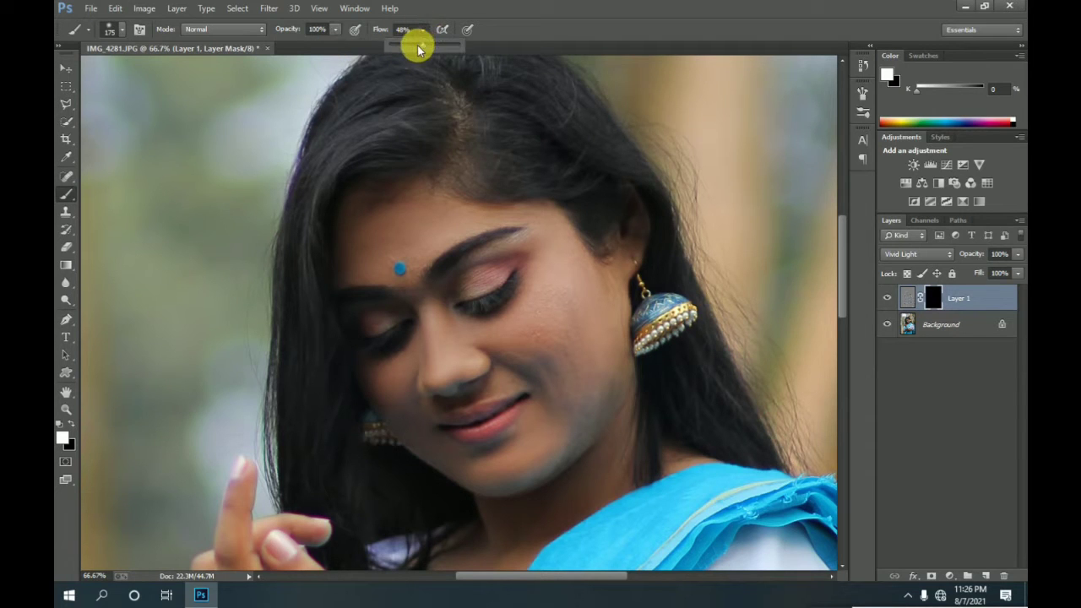
{"action": "left_click_drag", "start_coordinate": [418, 49], "coordinate": [483, 43]}
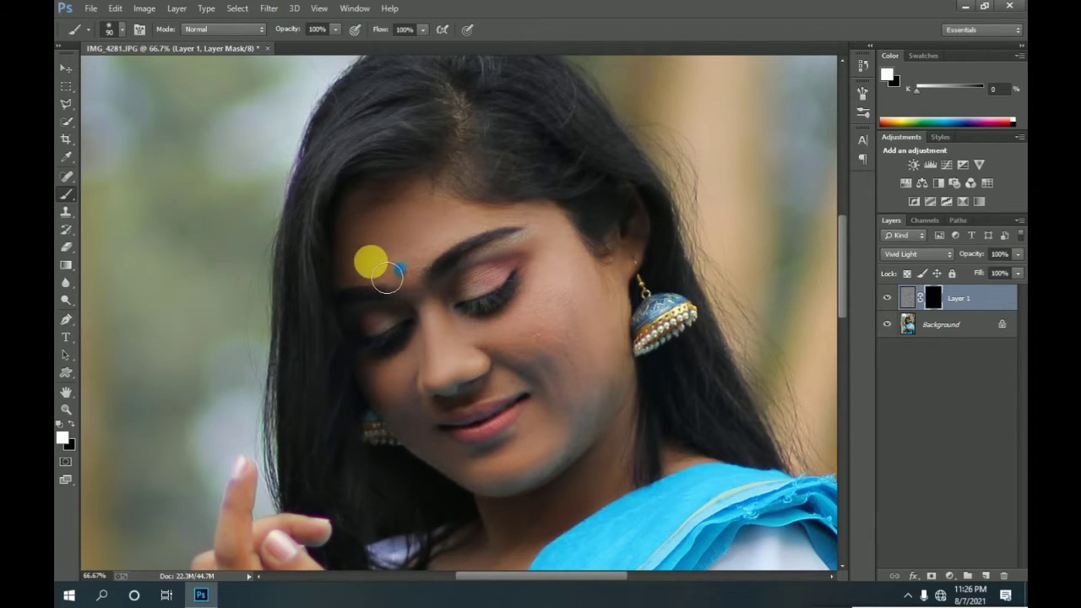
Paint white on the mask over the forehead, cheeks and neck, undoing one stroke
{"action": "left_click_drag", "start_coordinate": [386, 277], "coordinate": [403, 265]}
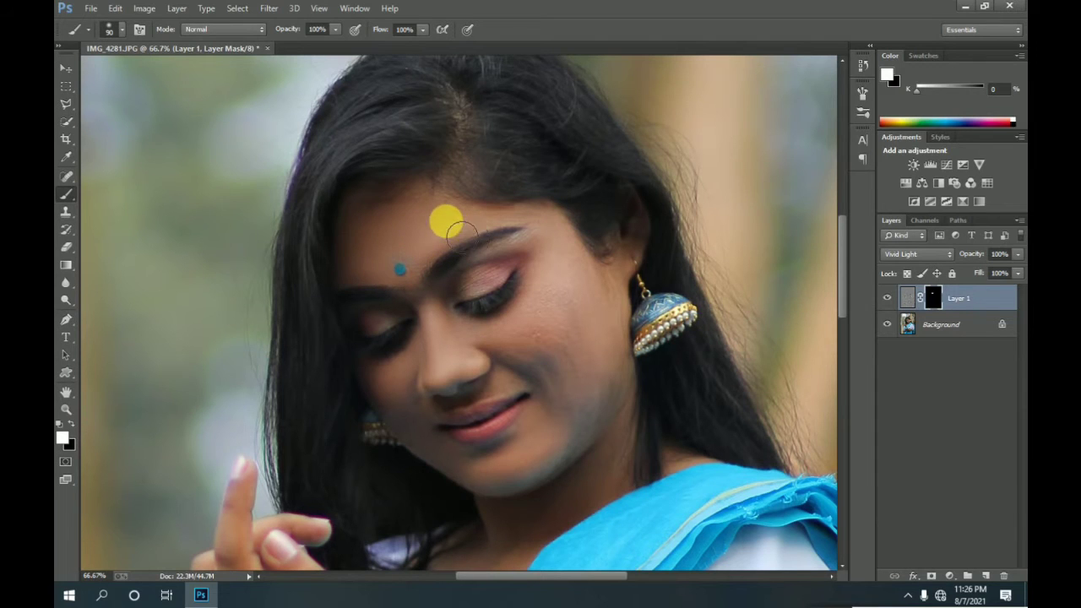
{"action": "left_click", "coordinate": [115, 9]}
{"action": "left_click", "coordinate": [139, 49]}
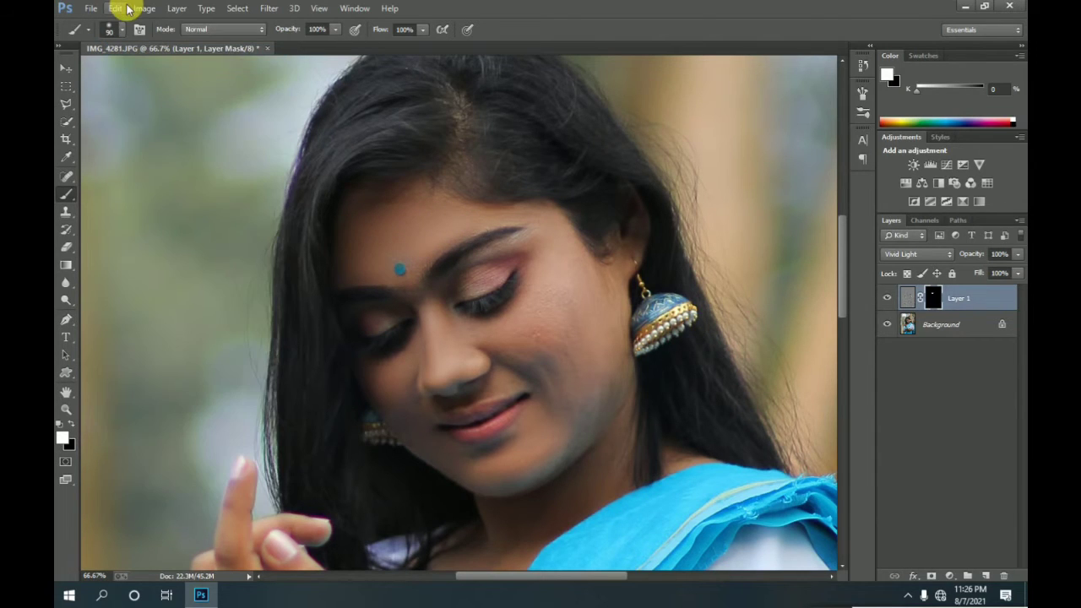
{"action": "key", "text": "bracketleft"}
{"action": "key", "text": "bracketleft"}
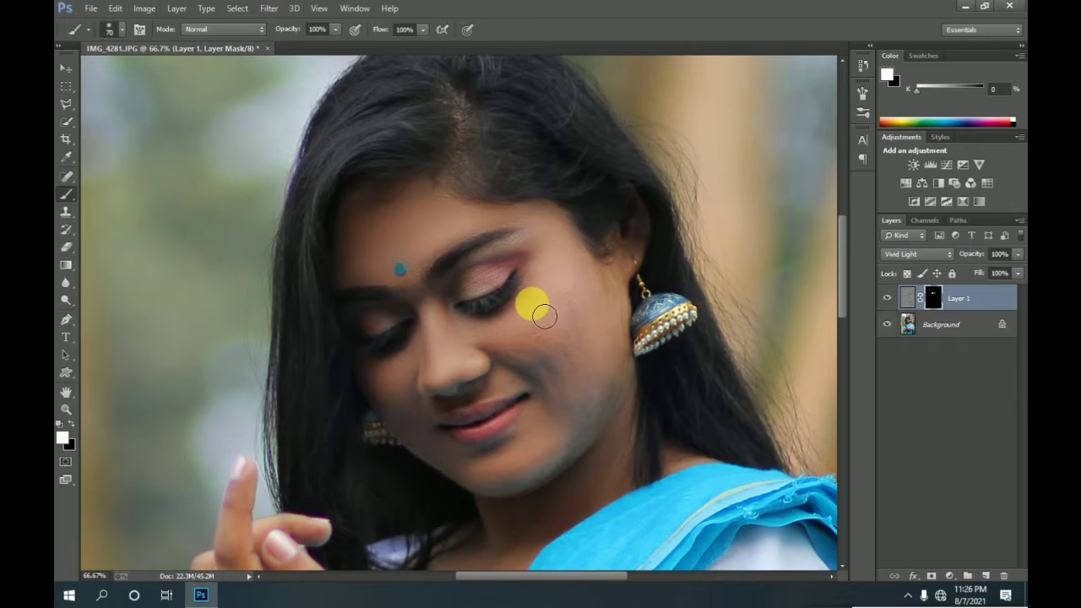
{"action": "mouse_move", "coordinate": [591, 346]}
{"action": "left_mouse_down"}
{"action": "mouse_move", "coordinate": [595, 391]}
{"action": "mouse_move", "coordinate": [549, 335]}
{"action": "mouse_move", "coordinate": [555, 480]}
{"action": "mouse_move", "coordinate": [459, 475]}
{"action": "mouse_move", "coordinate": [392, 392]}
{"action": "mouse_move", "coordinate": [430, 445]}
{"action": "mouse_move", "coordinate": [459, 345]}
{"action": "mouse_move", "coordinate": [551, 346]}
{"action": "mouse_move", "coordinate": [491, 365]}
{"action": "mouse_move", "coordinate": [541, 392]}
{"action": "mouse_move", "coordinate": [506, 374]}
{"action": "mouse_move", "coordinate": [478, 399]}
{"action": "mouse_move", "coordinate": [536, 395]}
{"action": "mouse_move", "coordinate": [501, 473]}
{"action": "mouse_move", "coordinate": [593, 456]}
{"action": "mouse_move", "coordinate": [591, 468]}
{"action": "mouse_move", "coordinate": [640, 416]}
{"action": "mouse_move", "coordinate": [567, 525]}
{"action": "mouse_move", "coordinate": [514, 531]}
{"action": "mouse_move", "coordinate": [536, 549]}
{"action": "mouse_move", "coordinate": [676, 454]}
{"action": "left_mouse_up"}
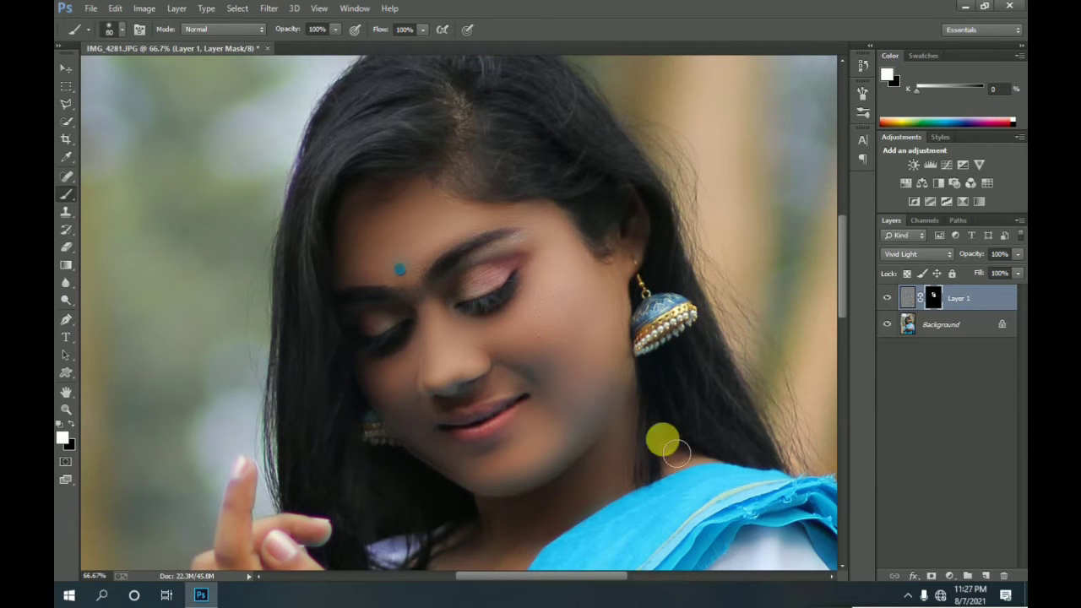
{"action": "left_click_drag", "start_coordinate": [841, 290], "coordinate": [841, 334]}
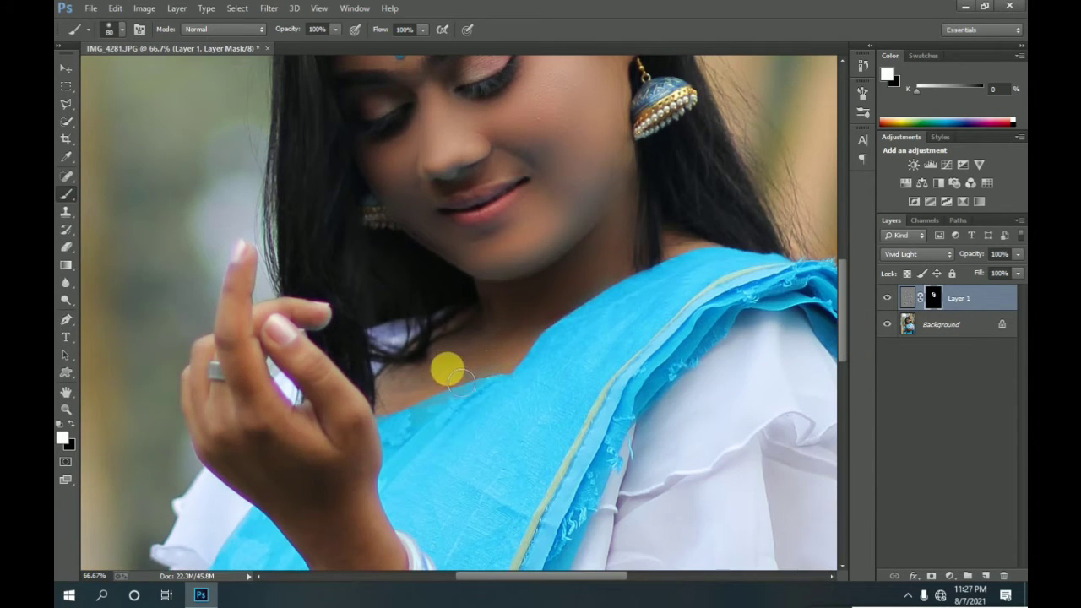
{"action": "mouse_move", "coordinate": [461, 382]}
{"action": "left_mouse_down"}
{"action": "mouse_move", "coordinate": [405, 398]}
{"action": "mouse_move", "coordinate": [507, 368]}
{"action": "mouse_move", "coordinate": [605, 288]}
{"action": "left_mouse_up"}
Zoom to 33.3%, select Layer 1 with Background and merge them with Ctrl+E
{"action": "left_click", "coordinate": [66, 409]}
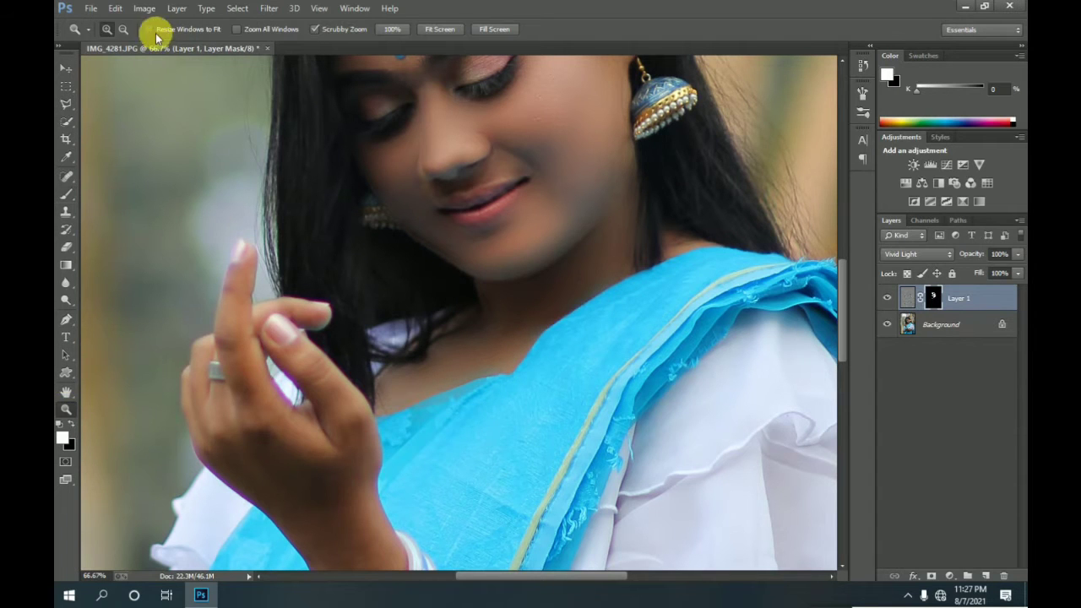
{"action": "left_click", "coordinate": [123, 29]}
{"action": "left_click", "coordinate": [352, 287]}
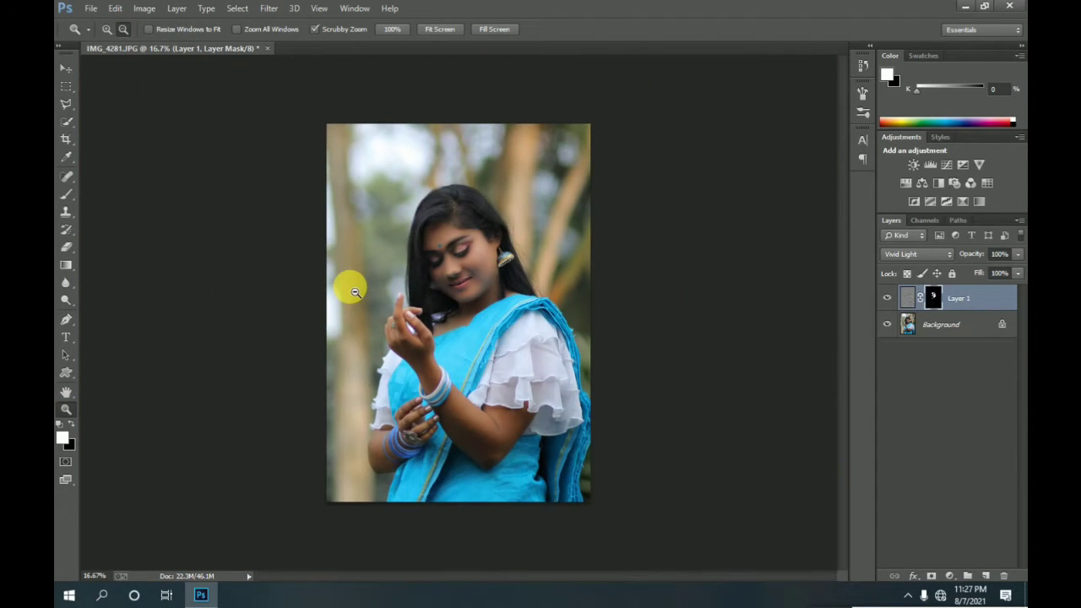
{"action": "left_click", "coordinate": [107, 28]}
{"action": "left_click", "coordinate": [509, 228]}
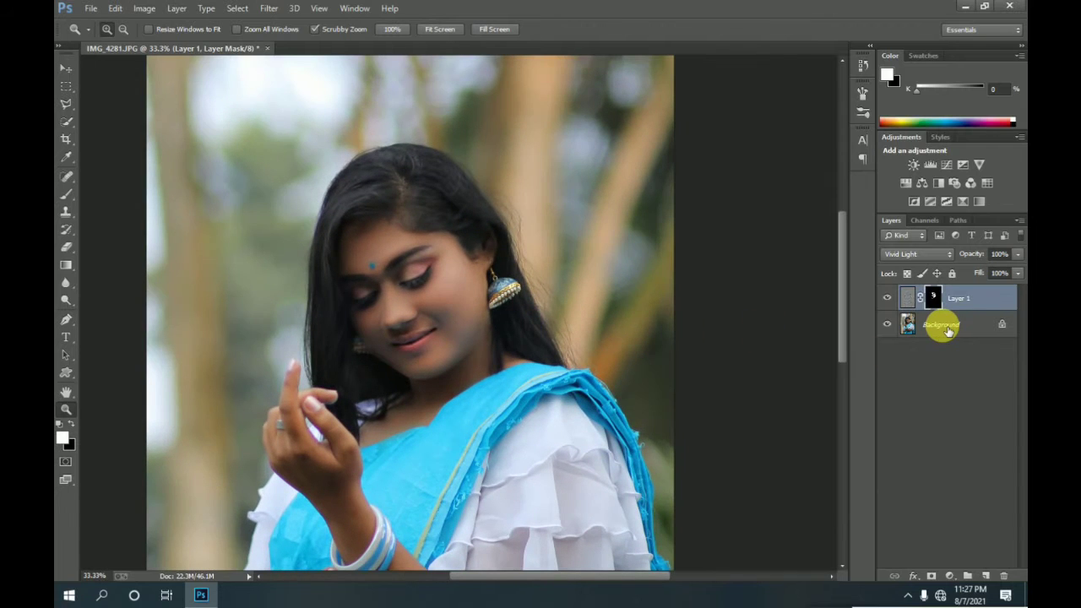
{"action": "left_click", "coordinate": [947, 330], "text": "shift"}
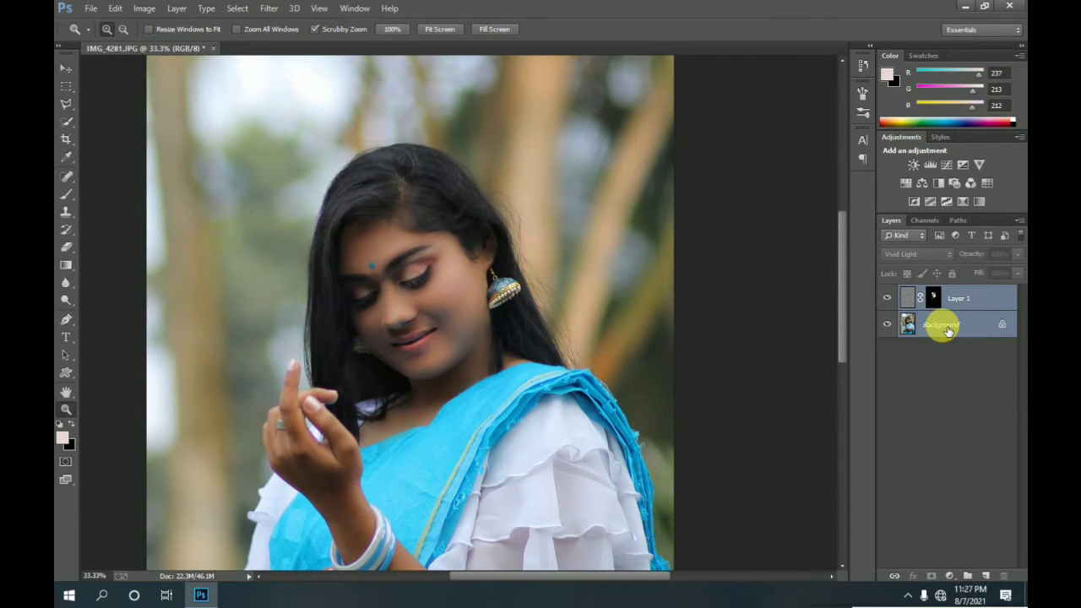
{"action": "key", "text": "ctrl+e"}
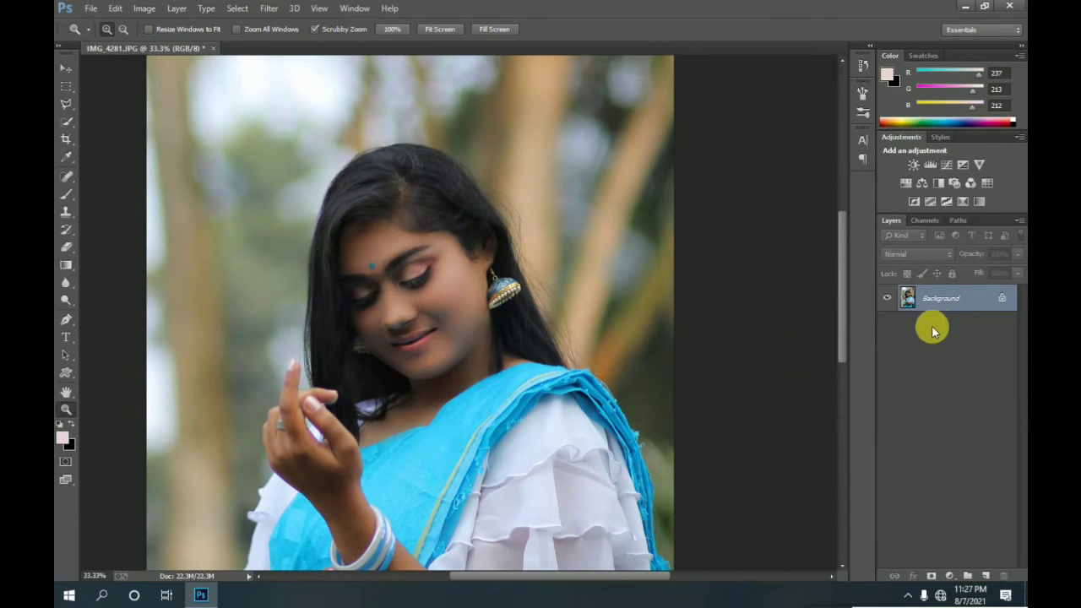
Trace a Polygonal Lasso outline from the forehead around the earring, neck and chin
{"action": "left_click", "coordinate": [66, 103]}
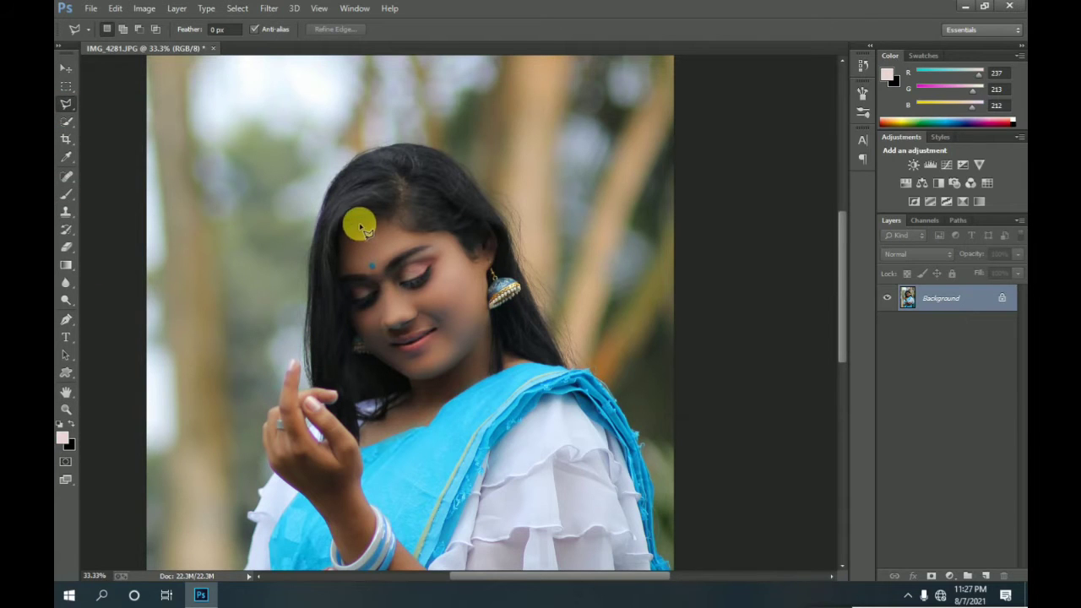
{"action": "left_click", "coordinate": [360, 220]}
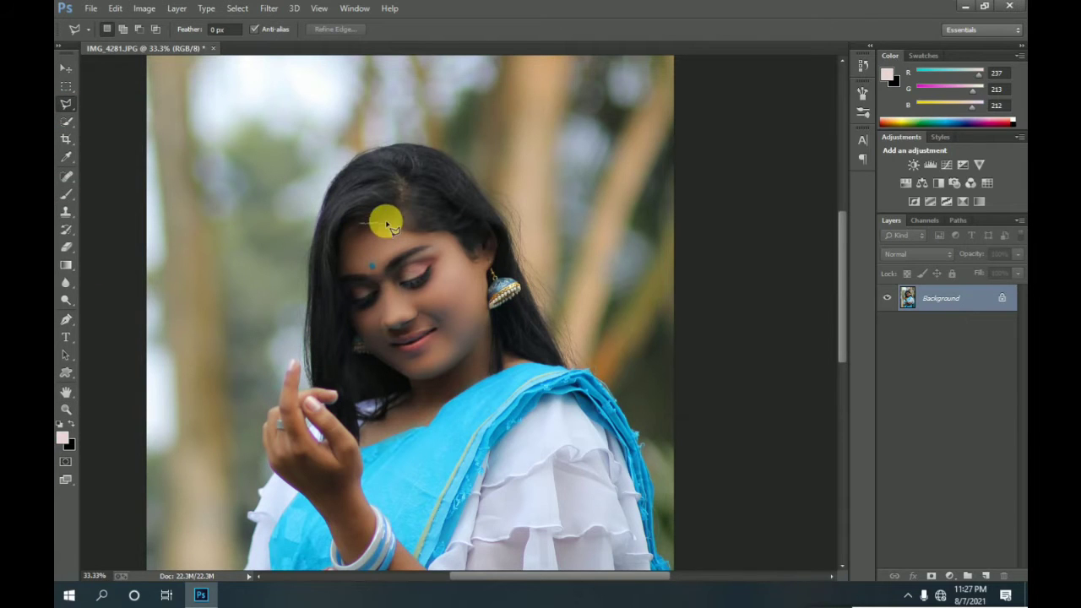
{"action": "left_click", "coordinate": [447, 233]}
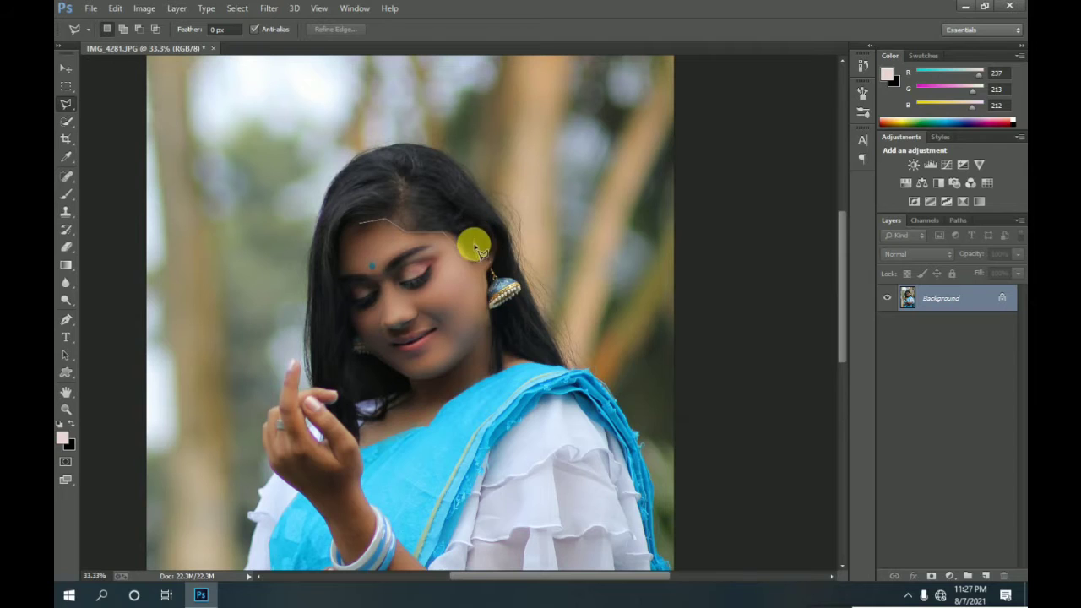
{"action": "left_click", "coordinate": [483, 224]}
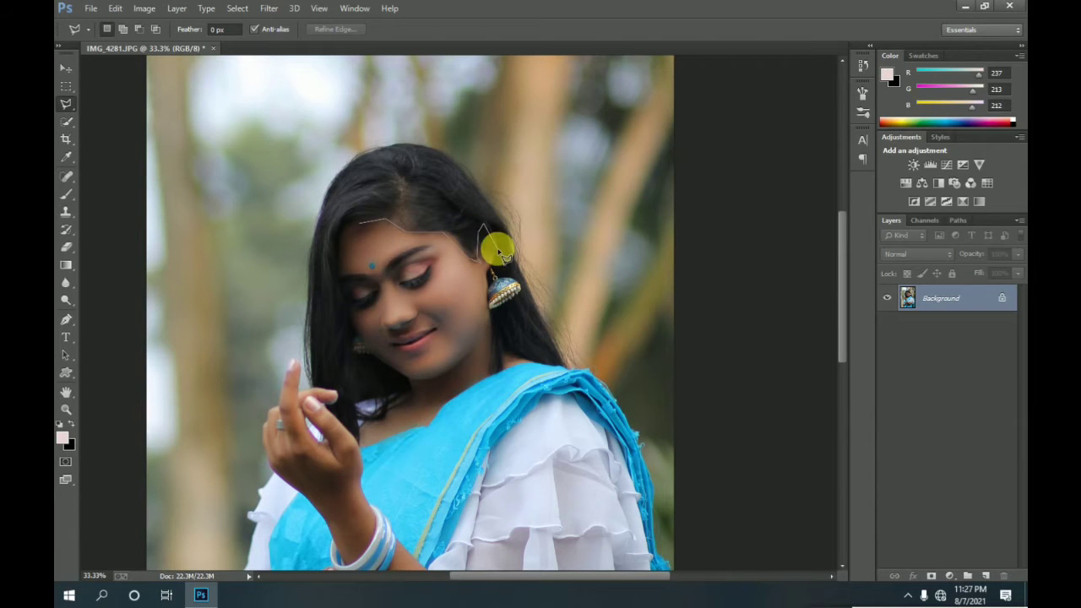
{"action": "left_click", "coordinate": [497, 258]}
{"action": "left_click", "coordinate": [496, 337]}
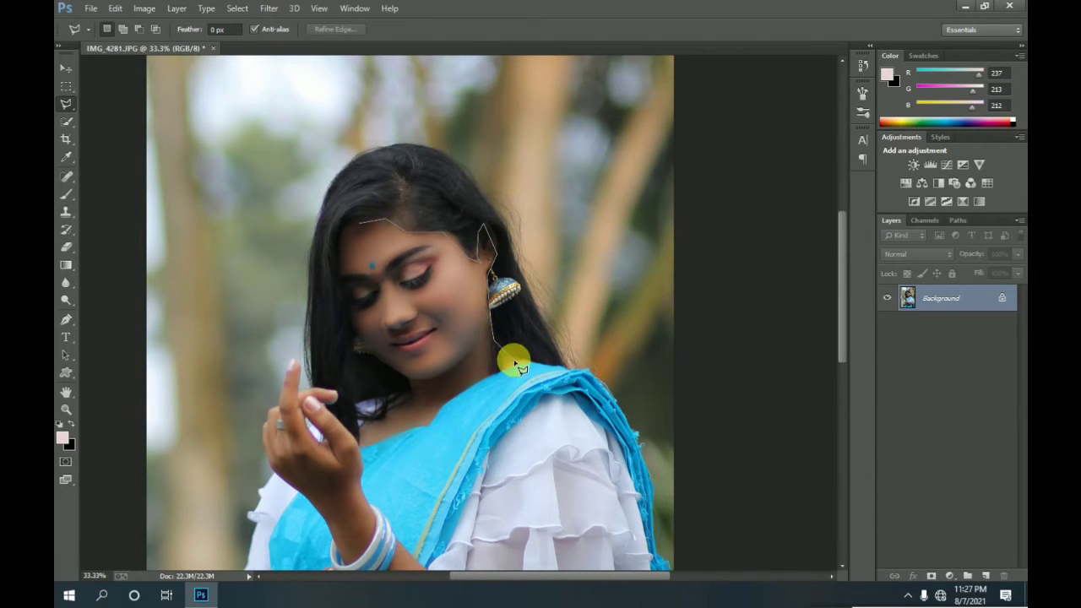
{"action": "left_click", "coordinate": [533, 364]}
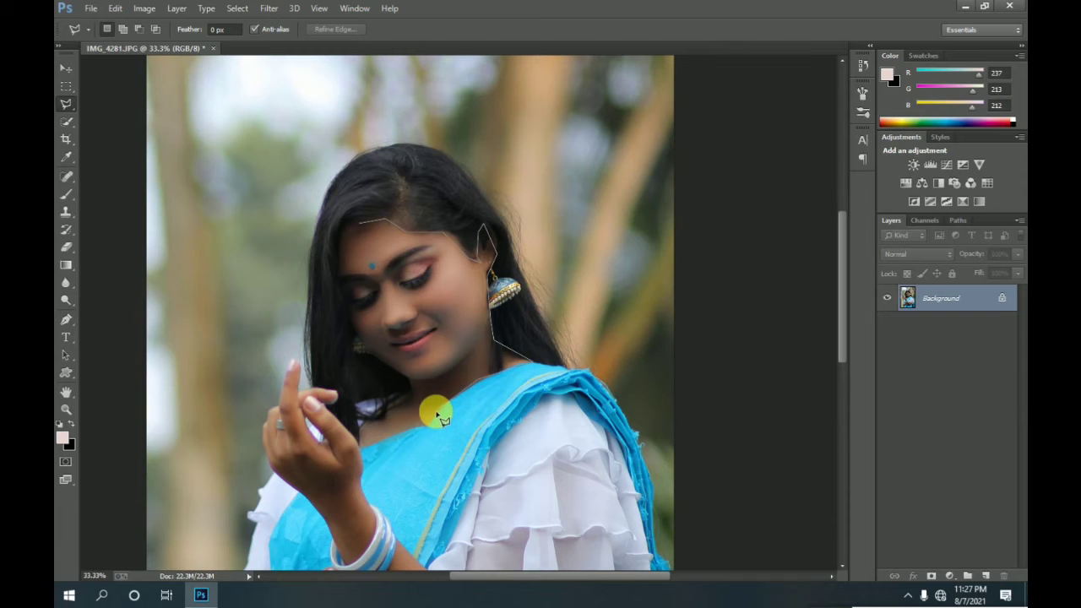
{"action": "left_click", "coordinate": [368, 416]}
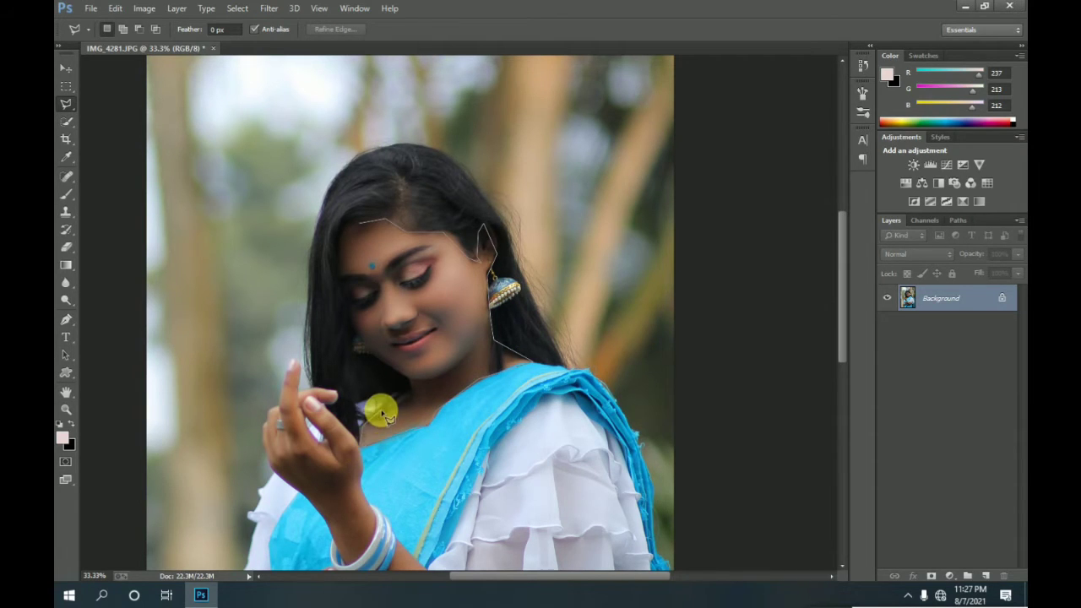
{"action": "left_click", "coordinate": [413, 384]}
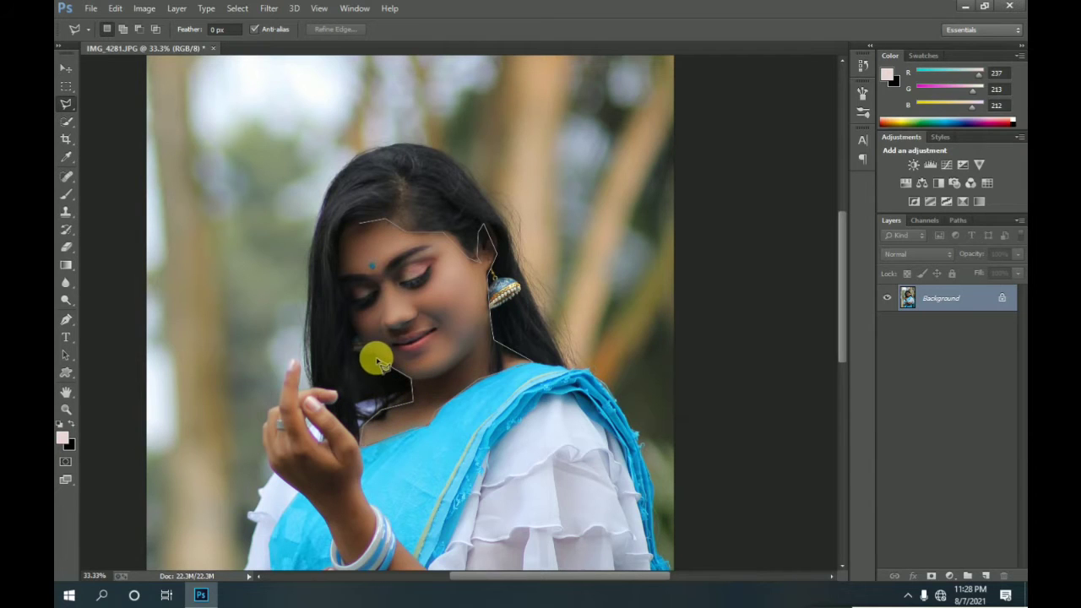
{"action": "left_click", "coordinate": [355, 329]}
{"action": "left_click", "coordinate": [339, 250]}
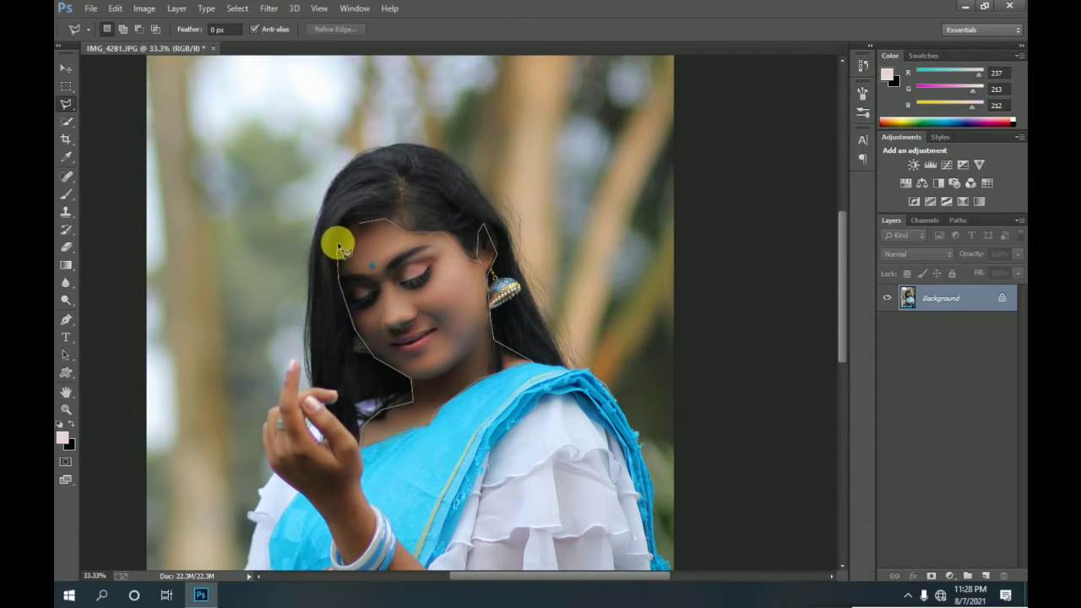
{"action": "left_click", "coordinate": [361, 222]}
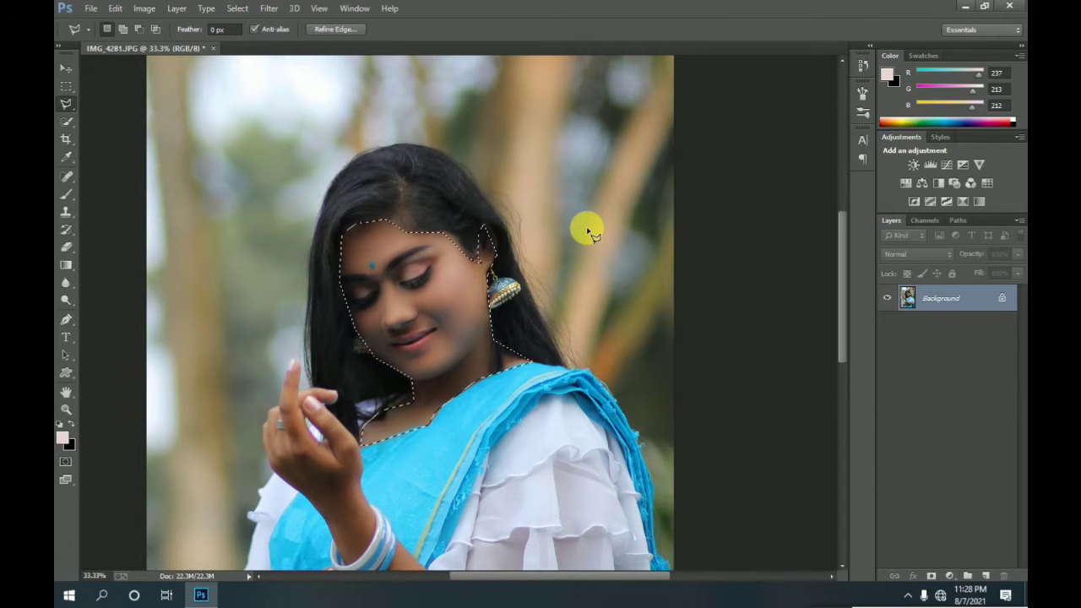
Run Refine Edge with a 79 px brush along the hairline and neckline, then apply
{"action": "left_click", "coordinate": [235, 7]}
{"action": "left_click", "coordinate": [270, 157]}
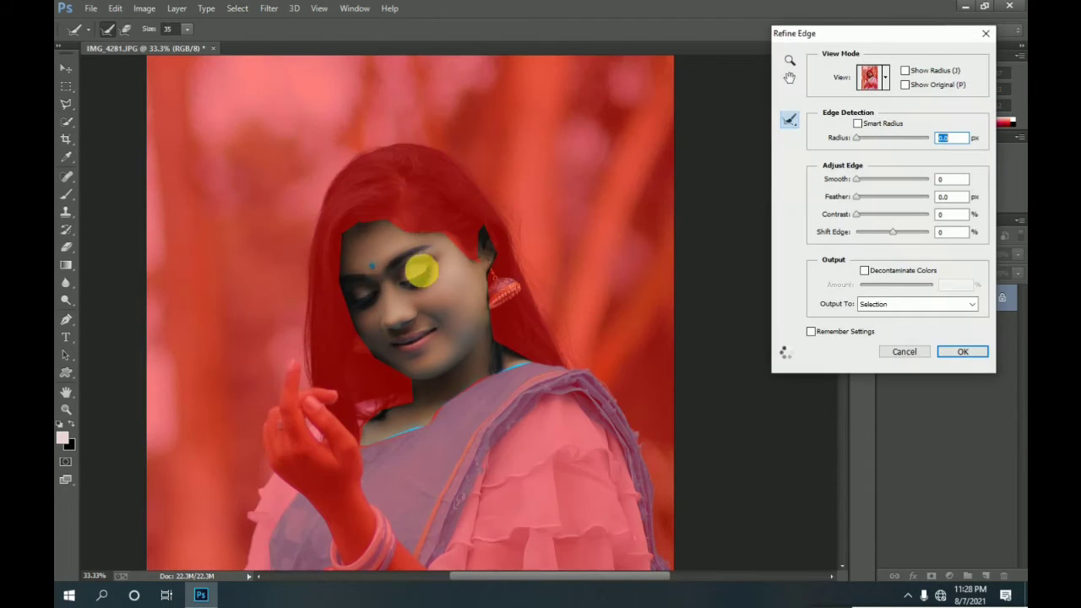
{"action": "left_click", "coordinate": [189, 30]}
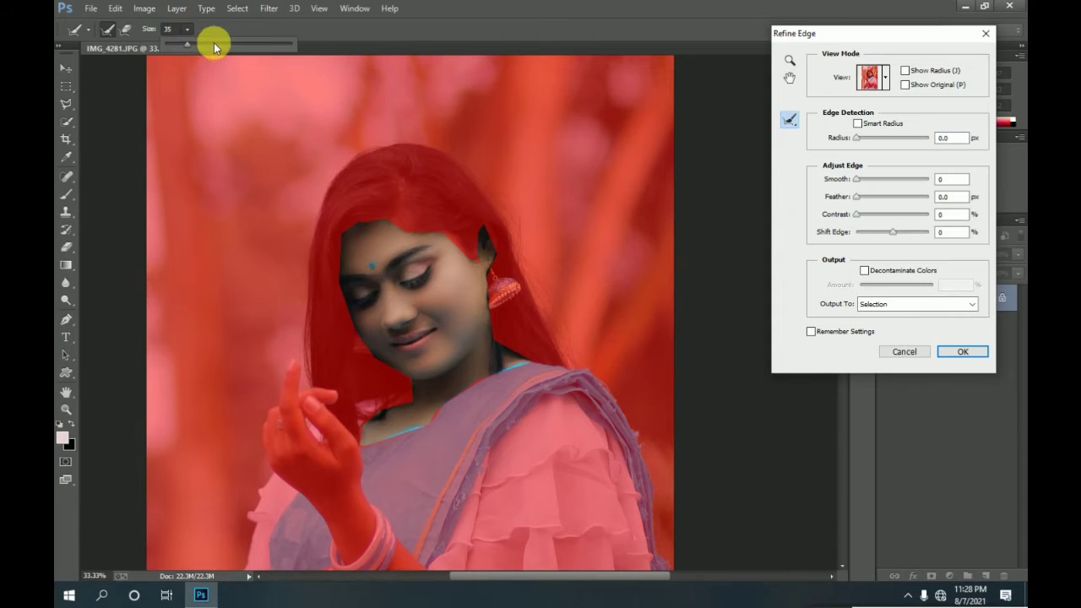
{"action": "left_click", "coordinate": [404, 230]}
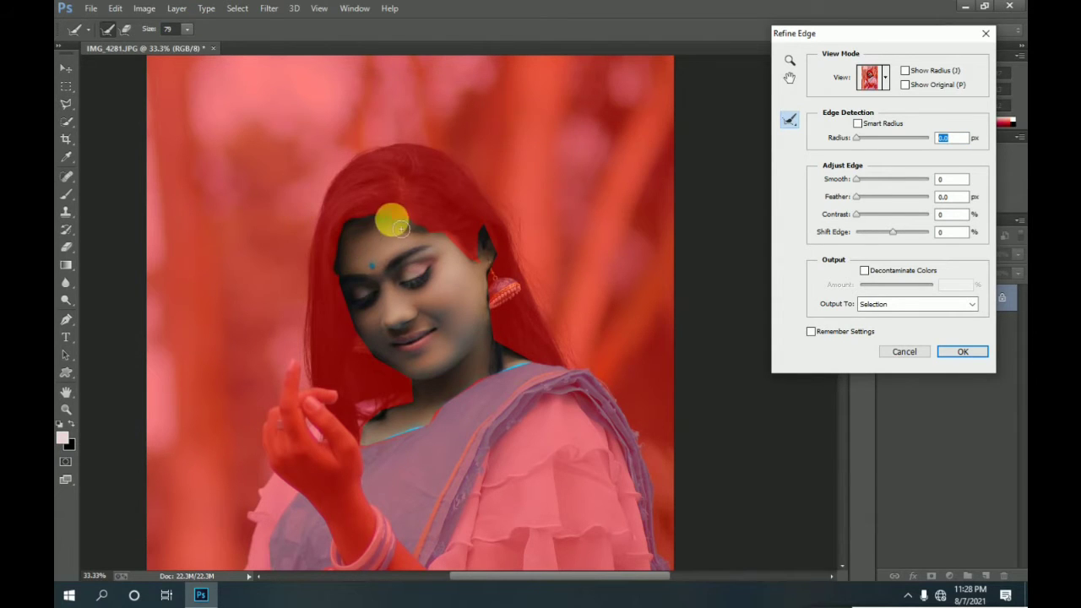
{"action": "mouse_move", "coordinate": [401, 228]}
{"action": "left_mouse_down"}
{"action": "mouse_move", "coordinate": [515, 347]}
{"action": "mouse_move", "coordinate": [470, 407]}
{"action": "left_mouse_up"}
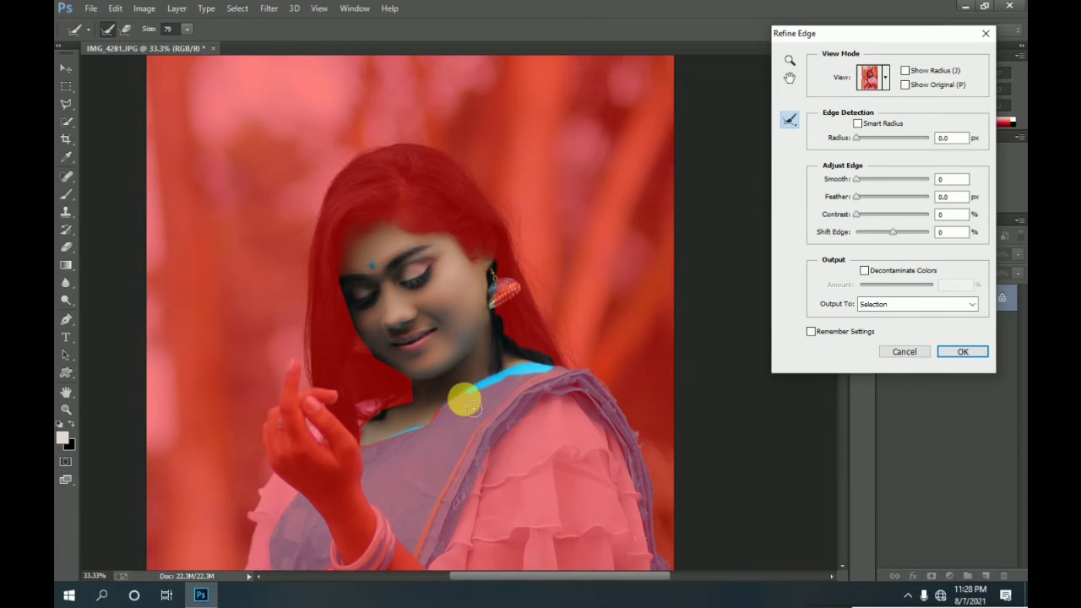
{"action": "left_click_drag", "start_coordinate": [470, 408], "coordinate": [372, 441]}
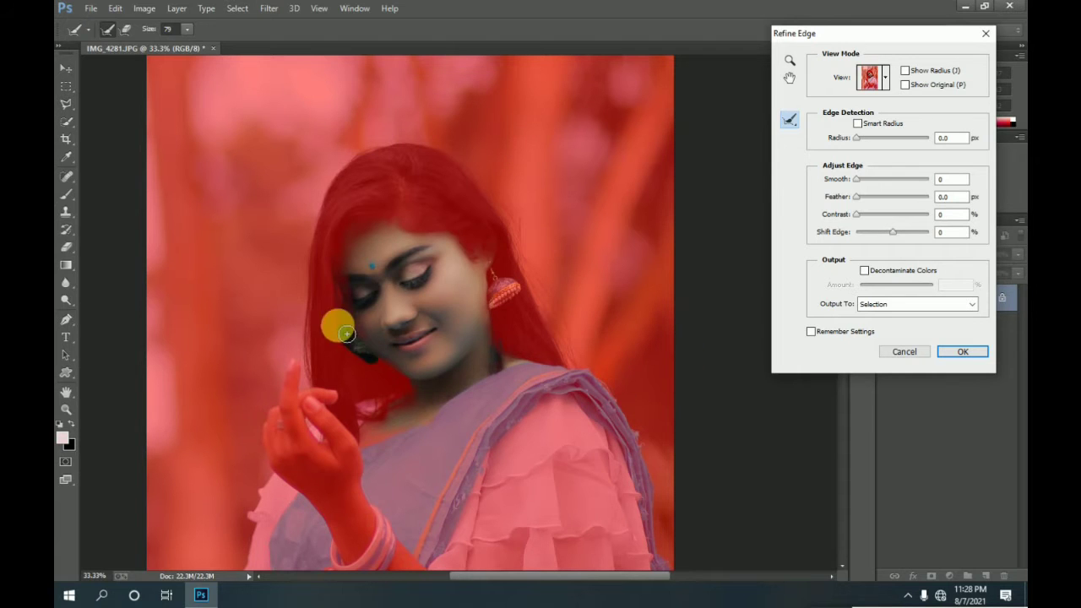
{"action": "left_click", "coordinate": [959, 351]}
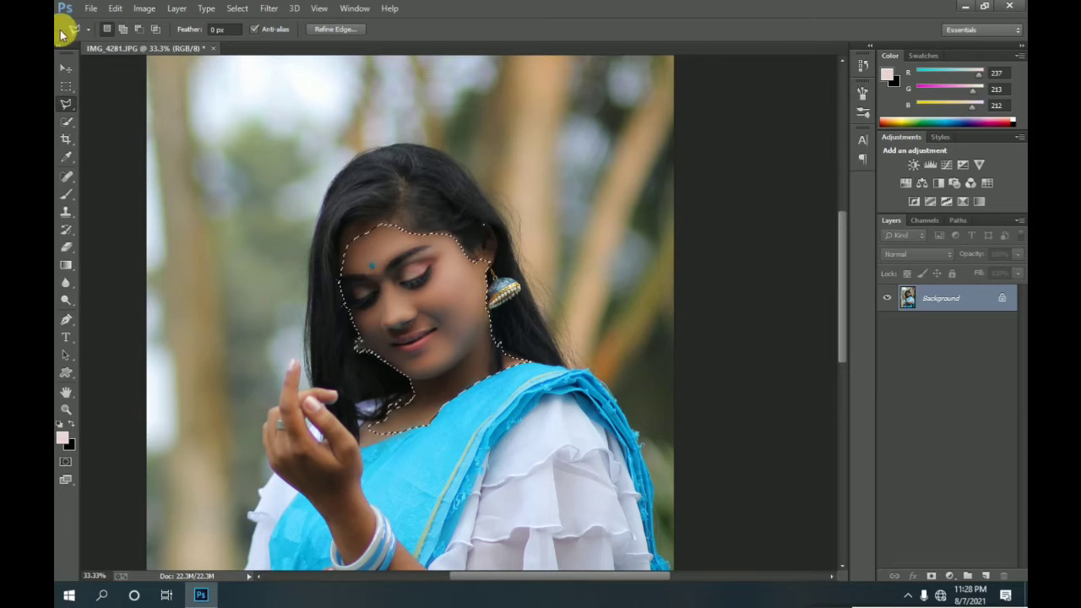
Try Auto Tone on the face, then undo it
{"action": "left_click", "coordinate": [143, 8]}
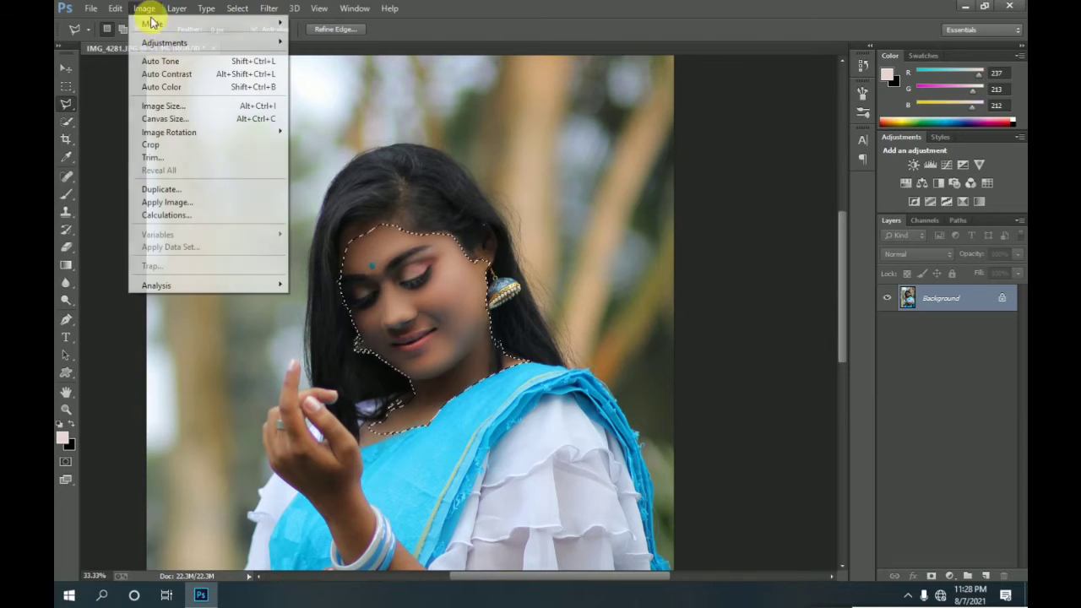
{"action": "left_click", "coordinate": [166, 61]}
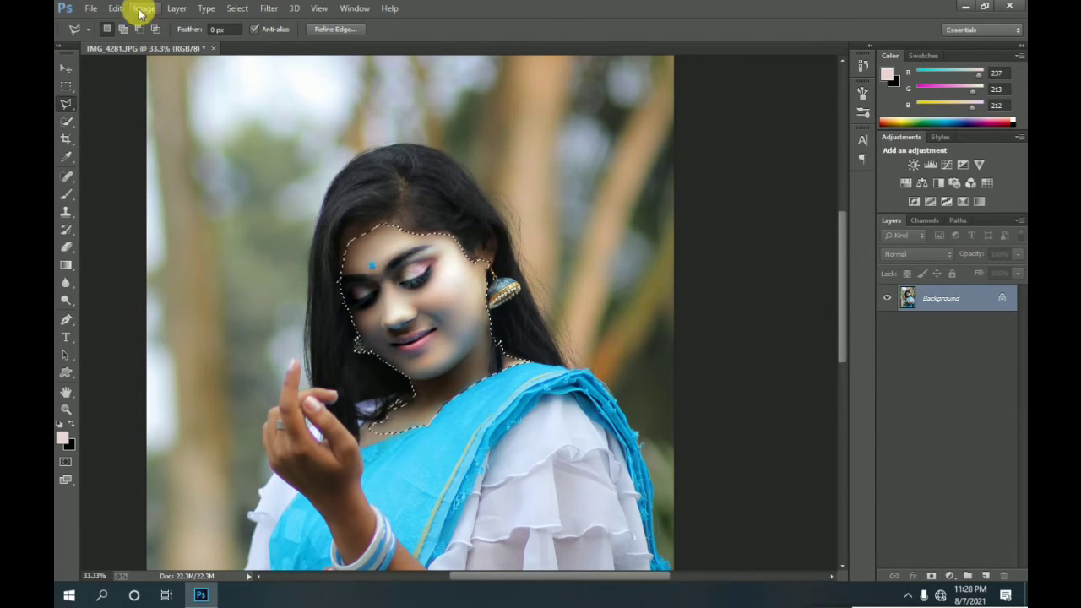
{"action": "left_click", "coordinate": [116, 8]}
{"action": "left_click", "coordinate": [127, 48]}
{"action": "left_click", "coordinate": [119, 10]}
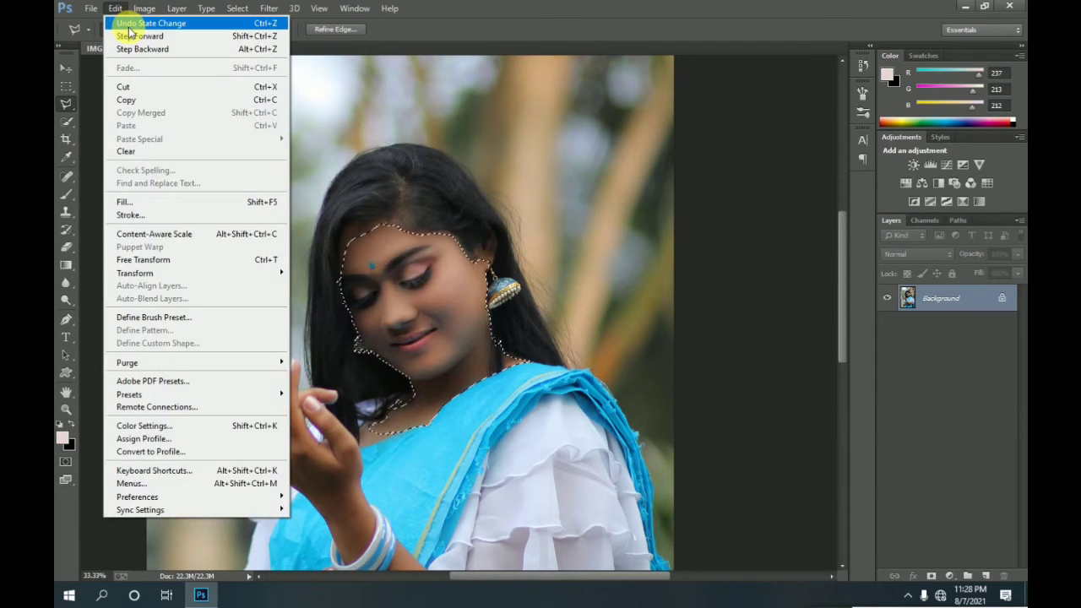
Lift the face with Curves, raising the RGB and Red channel midtones
{"action": "left_click", "coordinate": [144, 9]}
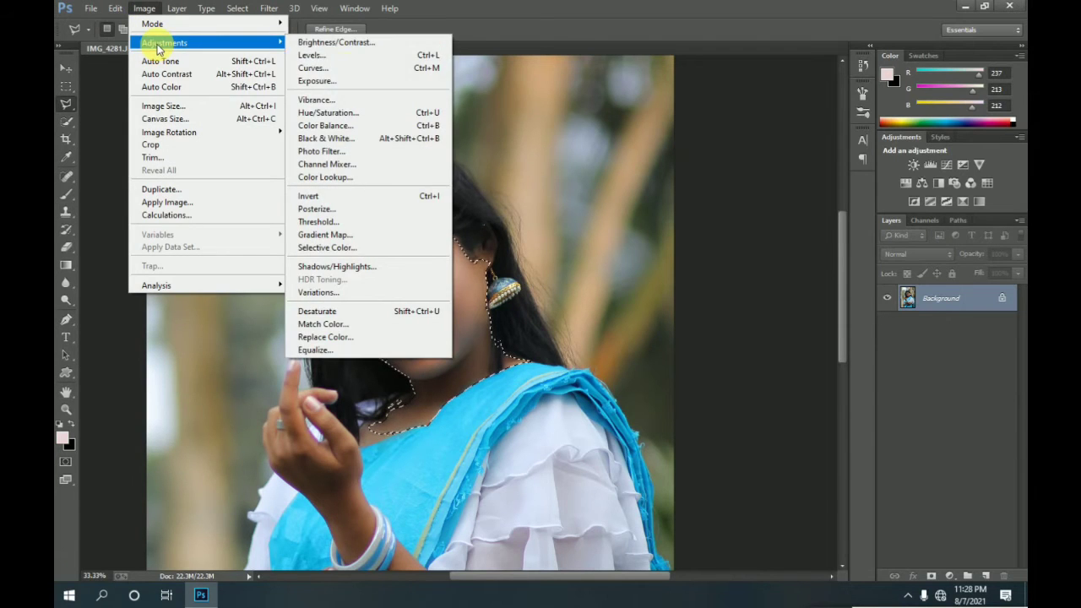
{"action": "left_click", "coordinate": [337, 68]}
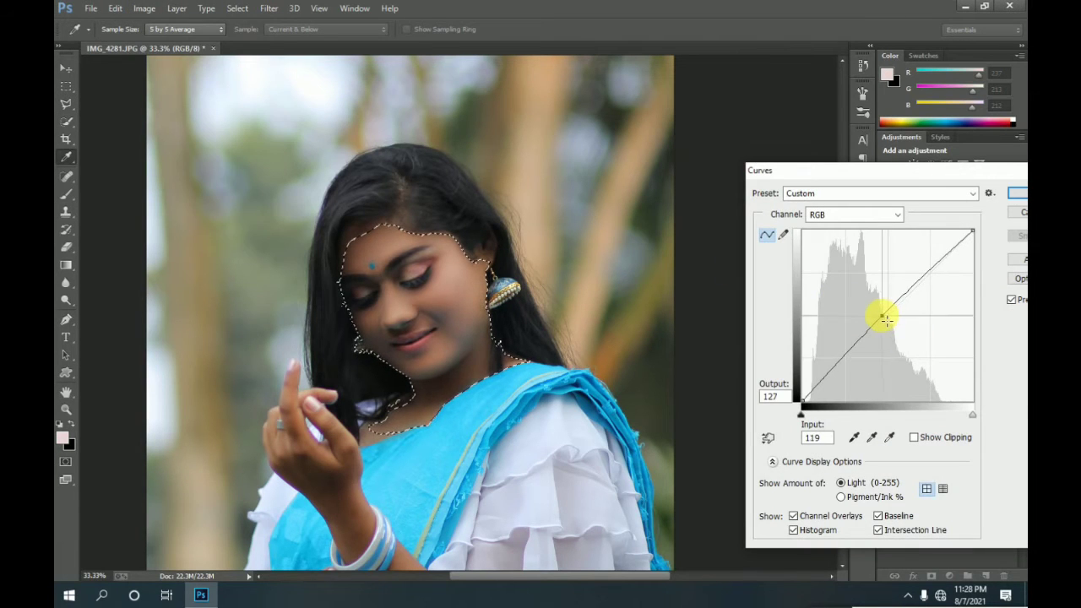
{"action": "left_click_drag", "start_coordinate": [876, 309], "coordinate": [876, 315]}
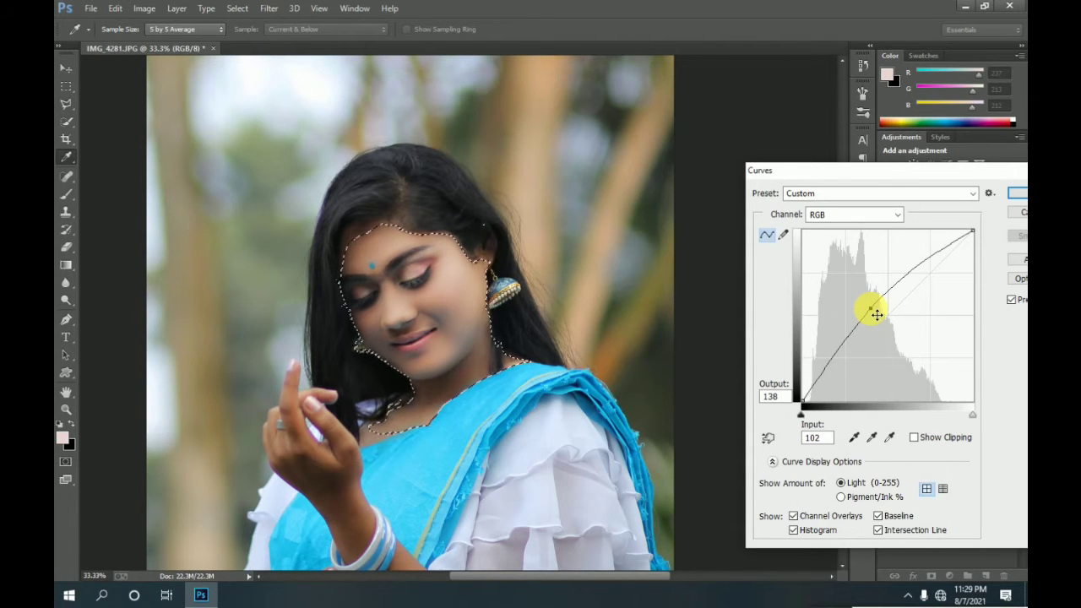
{"action": "left_click", "coordinate": [845, 214]}
{"action": "left_click", "coordinate": [842, 240]}
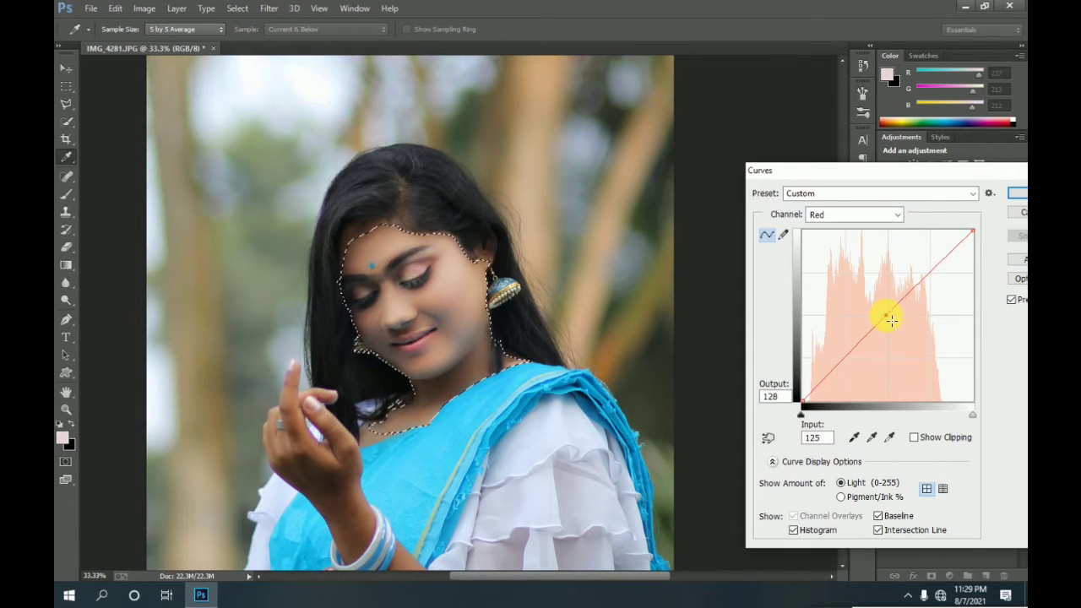
{"action": "left_click_drag", "start_coordinate": [894, 318], "coordinate": [889, 317]}
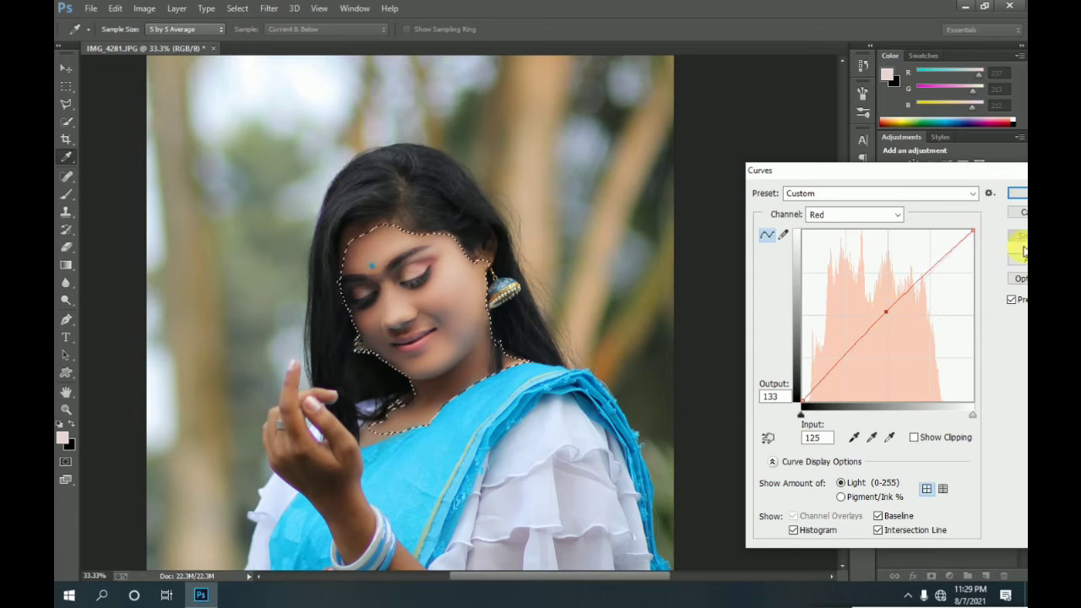
{"action": "left_click", "coordinate": [1017, 192]}
Deselect the face selection
{"action": "right_click", "coordinate": [396, 261]}
{"action": "left_click", "coordinate": [450, 270]}
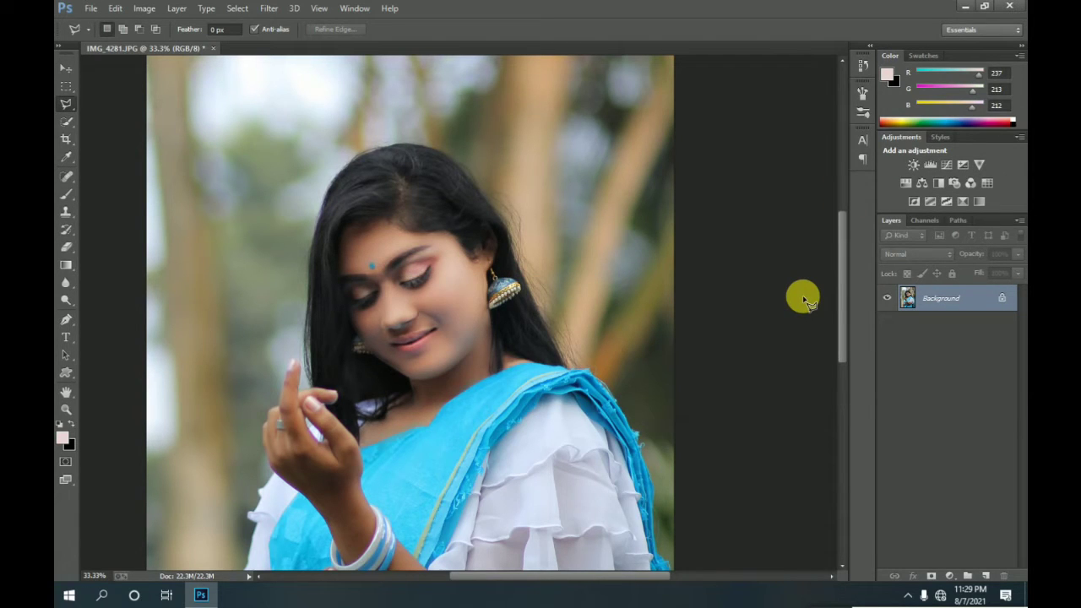
{"action": "scroll", "coordinate": [844, 279], "scroll_direction": "down", "scroll_amount": 2}
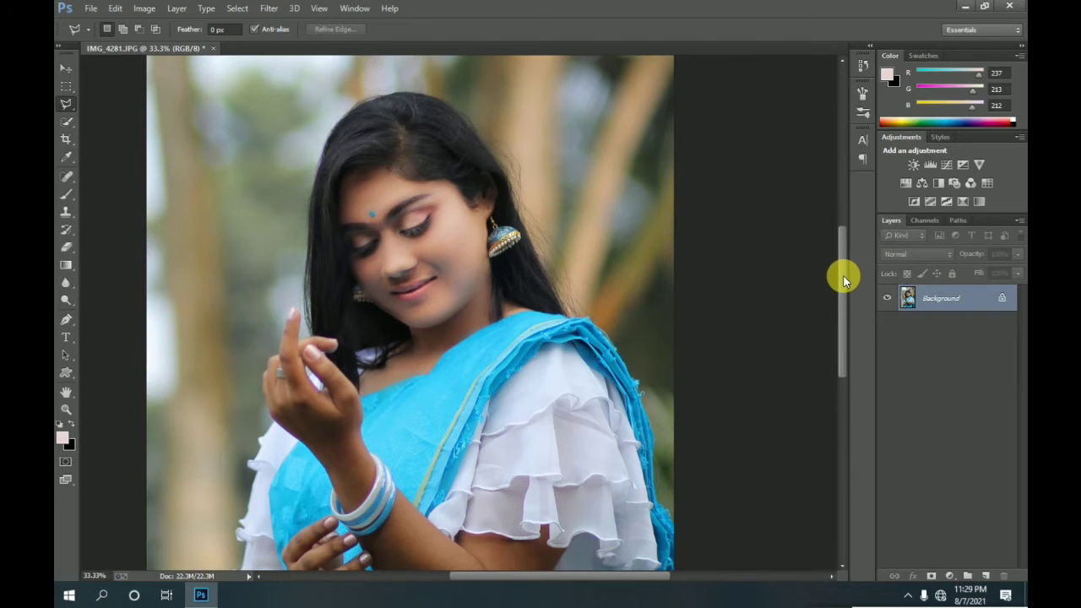
Outline the raised arm and hand down to the elbow with a polygonal lasso
{"action": "left_click_drag", "start_coordinate": [843, 274], "coordinate": [852, 337]}
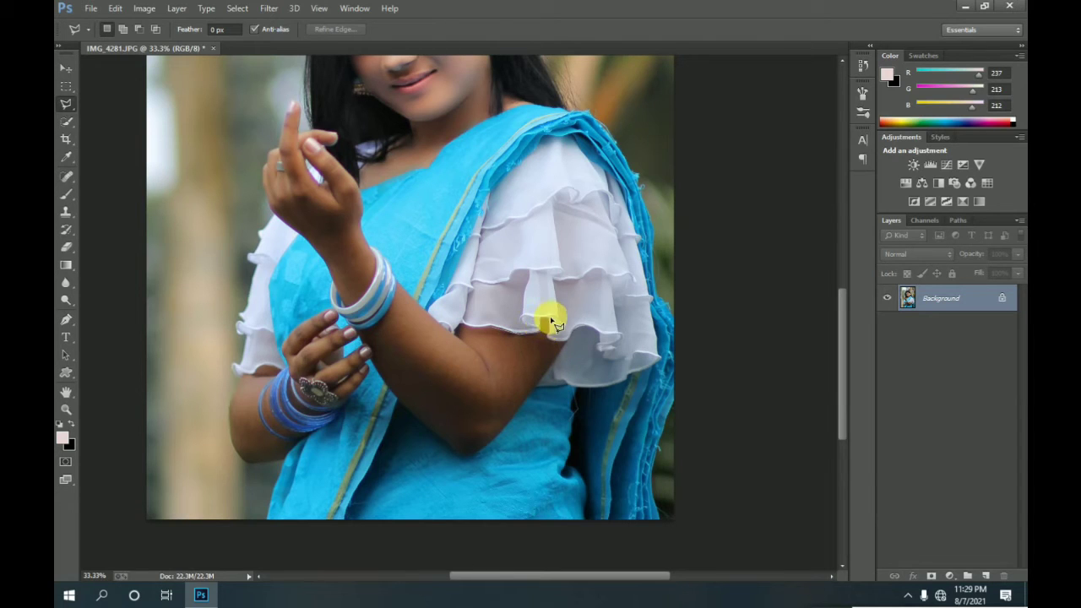
{"action": "left_click", "coordinate": [566, 342]}
{"action": "left_click", "coordinate": [467, 458]}
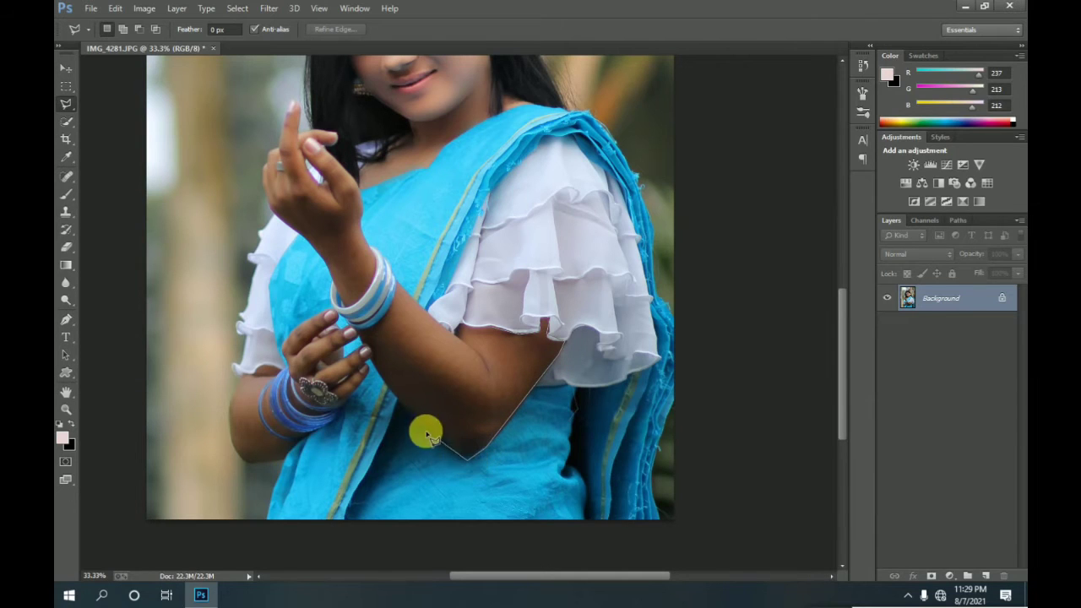
{"action": "left_click", "coordinate": [372, 371]}
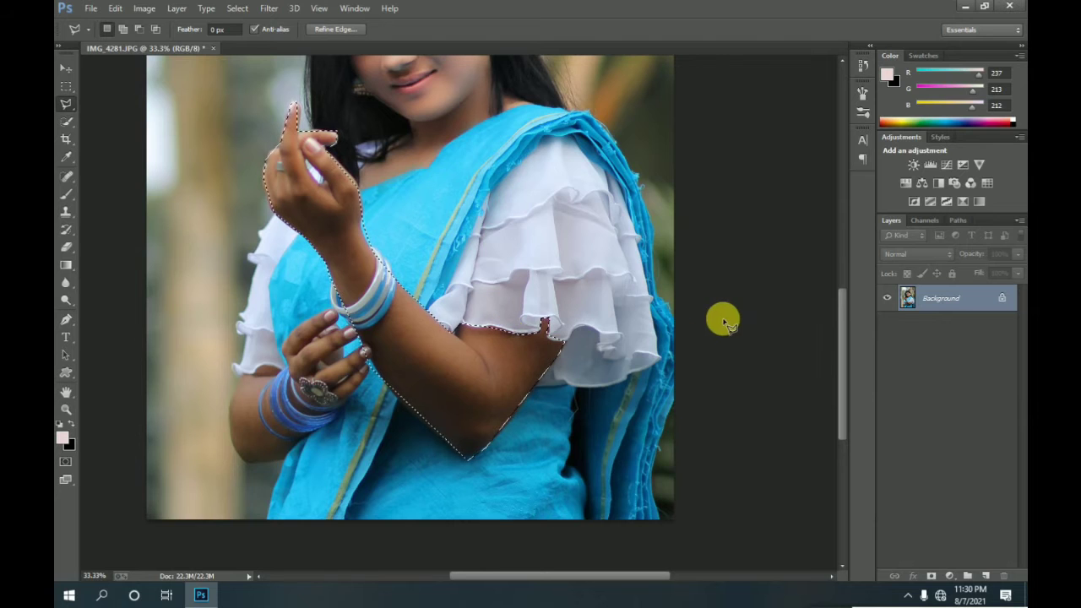
{"action": "double_click", "coordinate": [547, 319]}
Refine the arm selection's edge along the fingers and up the arm to the bangles
{"action": "left_click", "coordinate": [268, 7]}
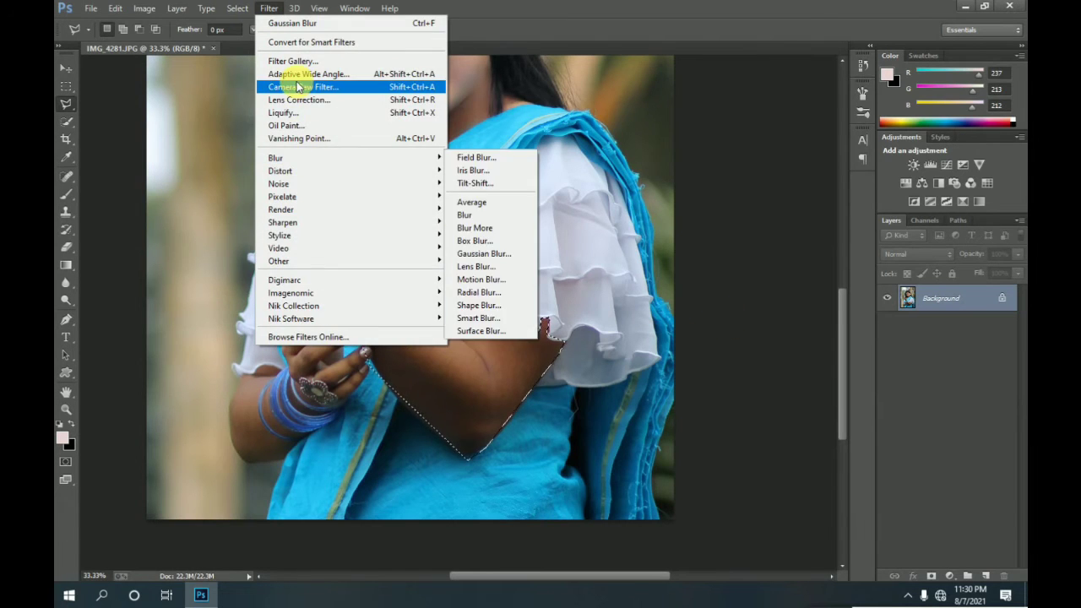
{"action": "left_click", "coordinate": [257, 139]}
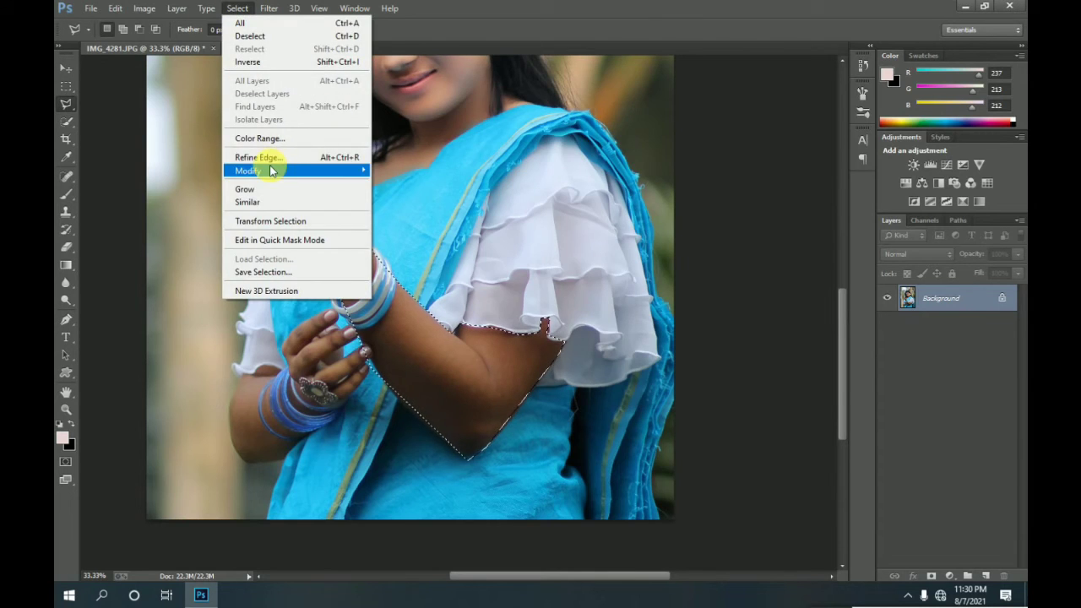
{"action": "left_click", "coordinate": [262, 158]}
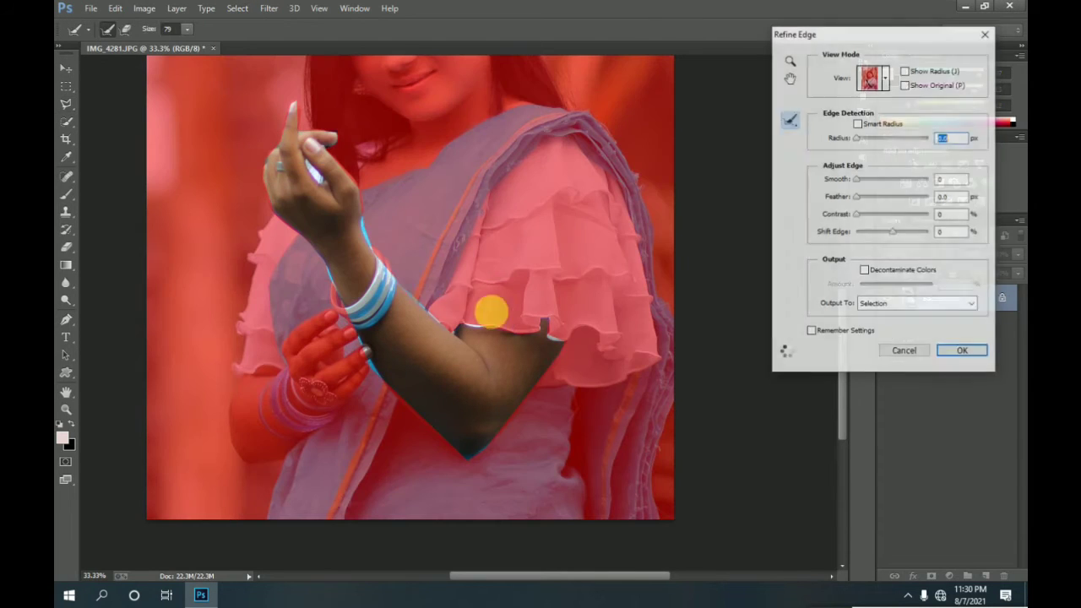
{"action": "mouse_move", "coordinate": [337, 153]}
{"action": "left_mouse_down"}
{"action": "mouse_move", "coordinate": [276, 176]}
{"action": "mouse_move", "coordinate": [381, 380]}
{"action": "mouse_move", "coordinate": [461, 458]}
{"action": "mouse_move", "coordinate": [553, 365]}
{"action": "mouse_move", "coordinate": [552, 345]}
{"action": "mouse_move", "coordinate": [538, 343]}
{"action": "left_mouse_up"}
{"action": "mouse_move", "coordinate": [462, 333]}
{"action": "left_mouse_down"}
{"action": "mouse_move", "coordinate": [417, 306]}
{"action": "mouse_move", "coordinate": [347, 225]}
{"action": "left_mouse_up"}
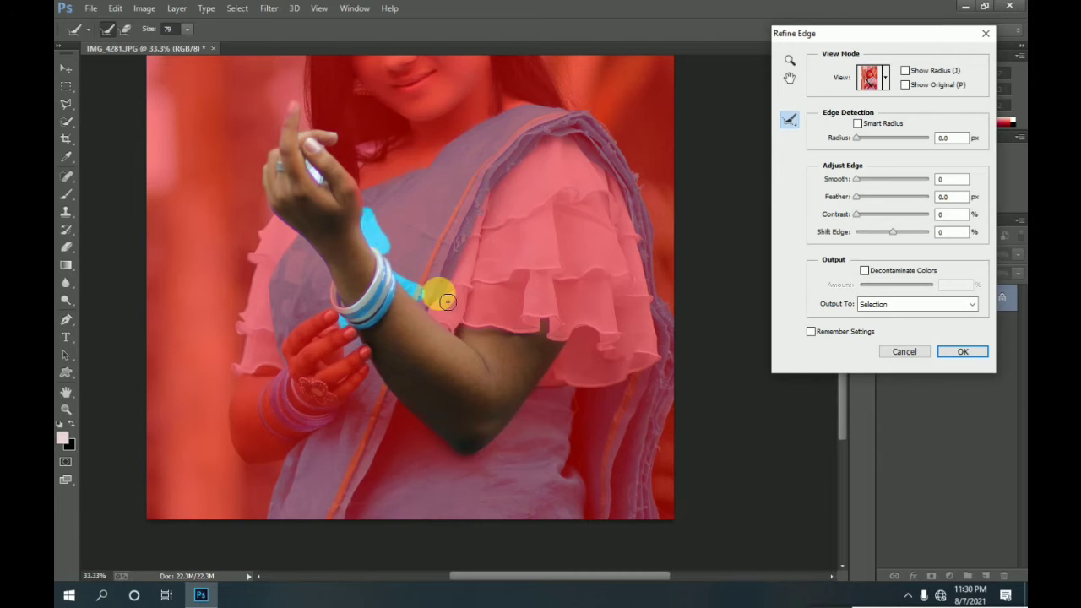
{"action": "left_click", "coordinate": [963, 353]}
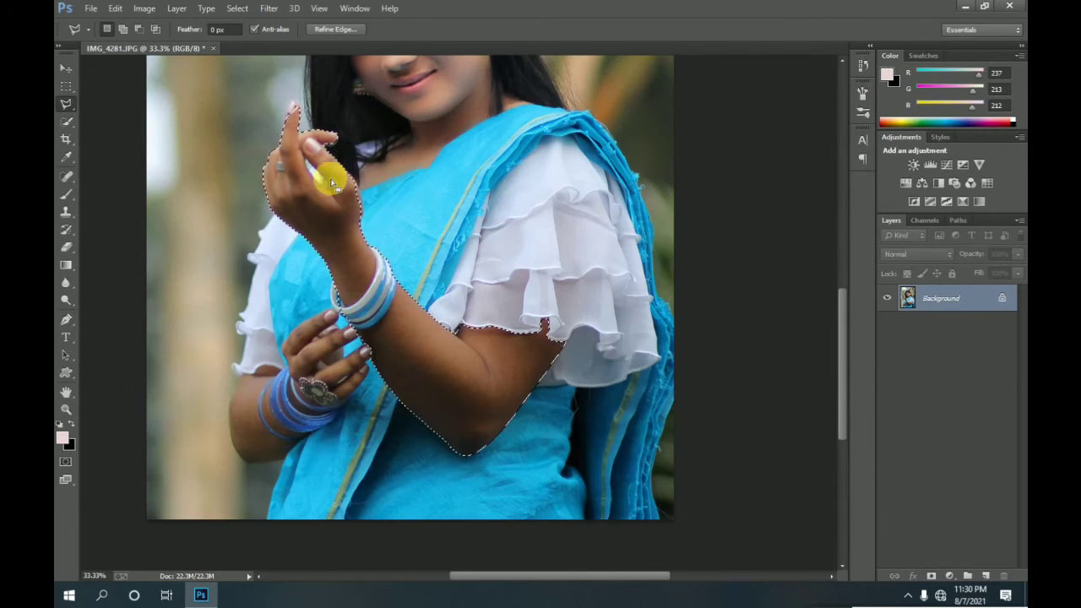
Brighten the selected arm's midtones with a raised Curves midpoint
{"action": "left_click", "coordinate": [144, 7]}
{"action": "left_click", "coordinate": [335, 65]}
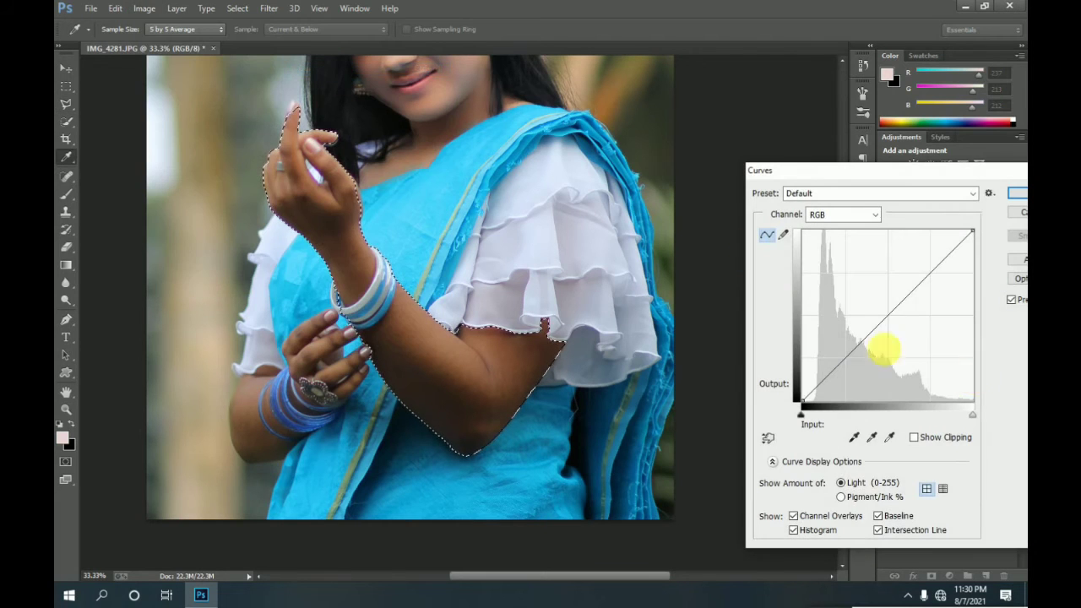
{"action": "mouse_move", "coordinate": [892, 308]}
{"action": "left_mouse_down"}
{"action": "mouse_move", "coordinate": [878, 318]}
{"action": "mouse_move", "coordinate": [887, 305]}
{"action": "left_mouse_up"}
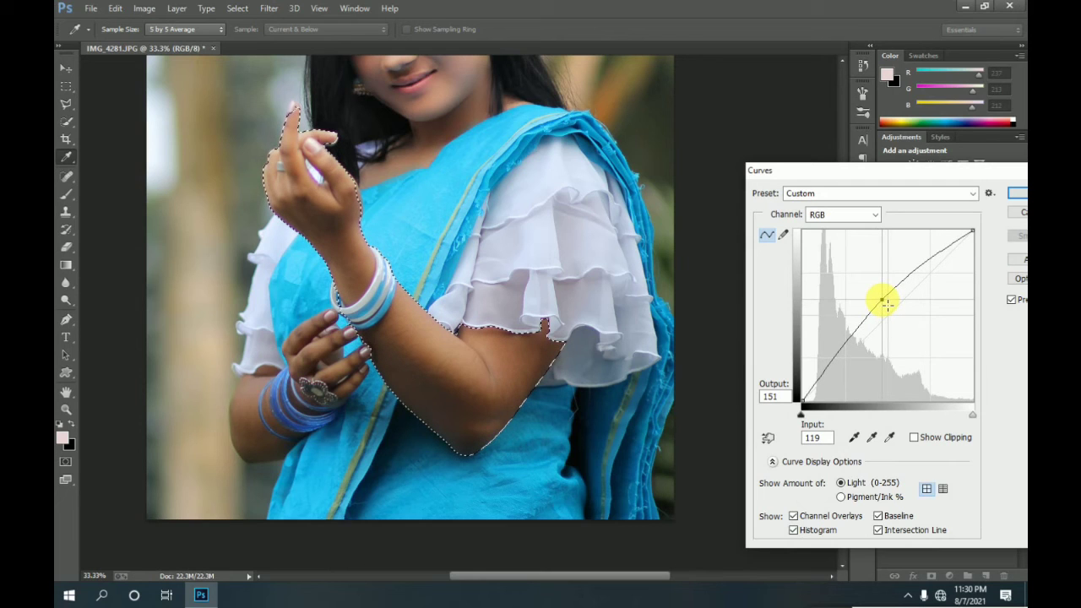
{"action": "left_click", "coordinate": [1016, 194]}
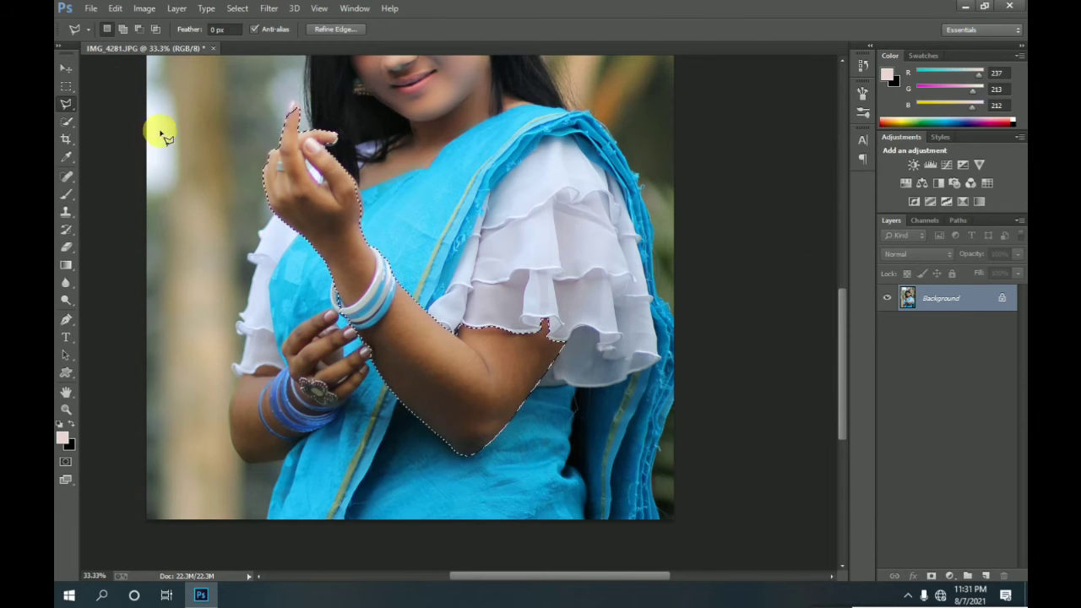
Lift the arm's shadows to +76 with the Camera Raw Filter
{"action": "left_click", "coordinate": [239, 8]}
{"action": "left_click", "coordinate": [299, 90]}
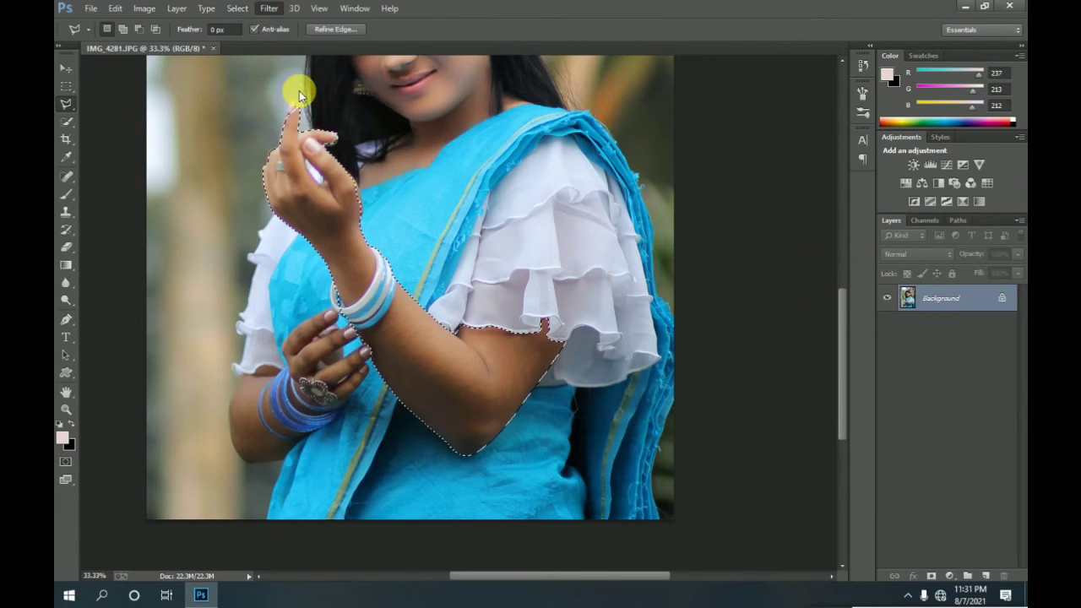
{"action": "left_click_drag", "start_coordinate": [769, 343], "coordinate": [819, 346]}
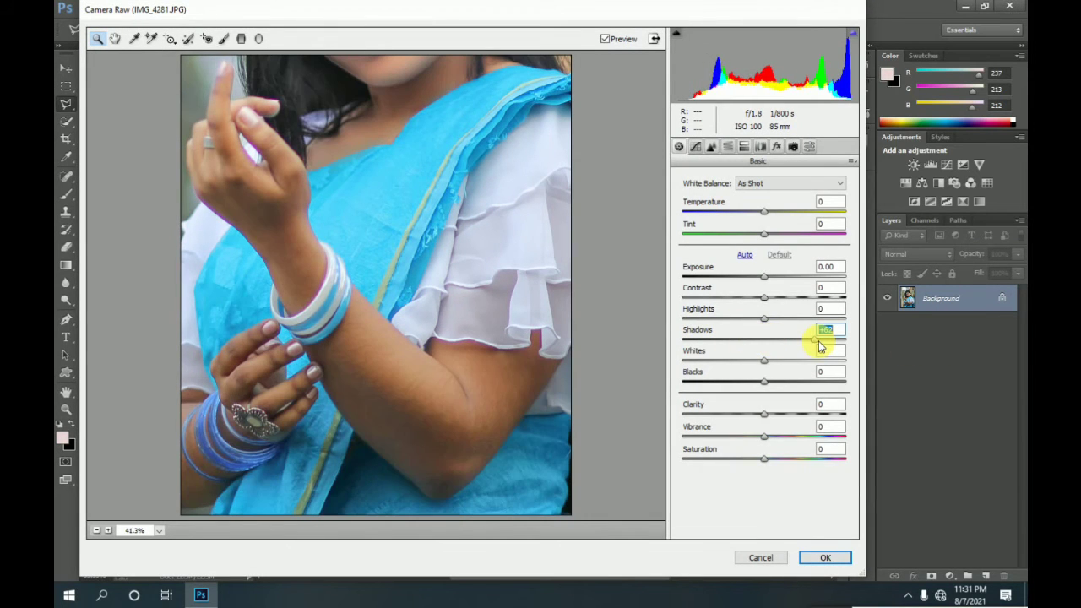
{"action": "left_click", "coordinate": [825, 558]}
Outline the lower hand and forearm with a polygonal lasso
{"action": "right_click", "coordinate": [447, 350]}
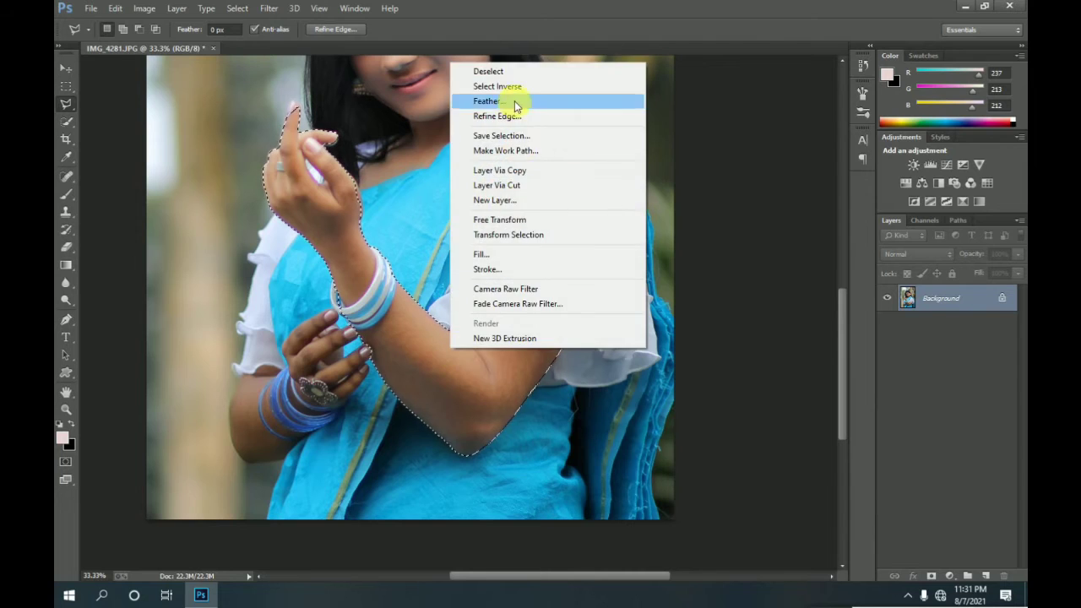
{"action": "left_click", "coordinate": [517, 71]}
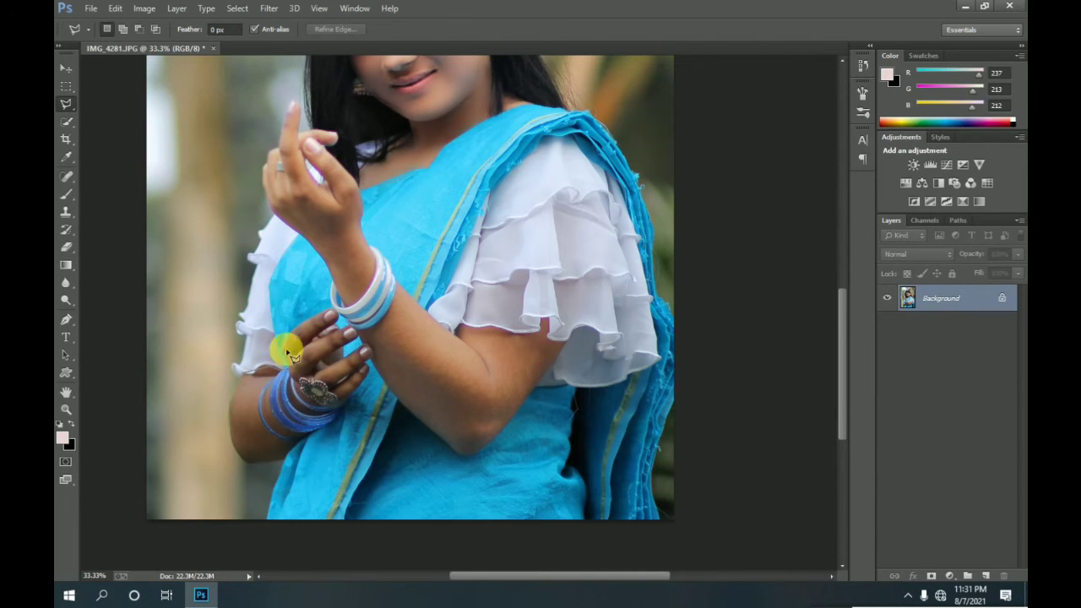
{"action": "left_click", "coordinate": [340, 332]}
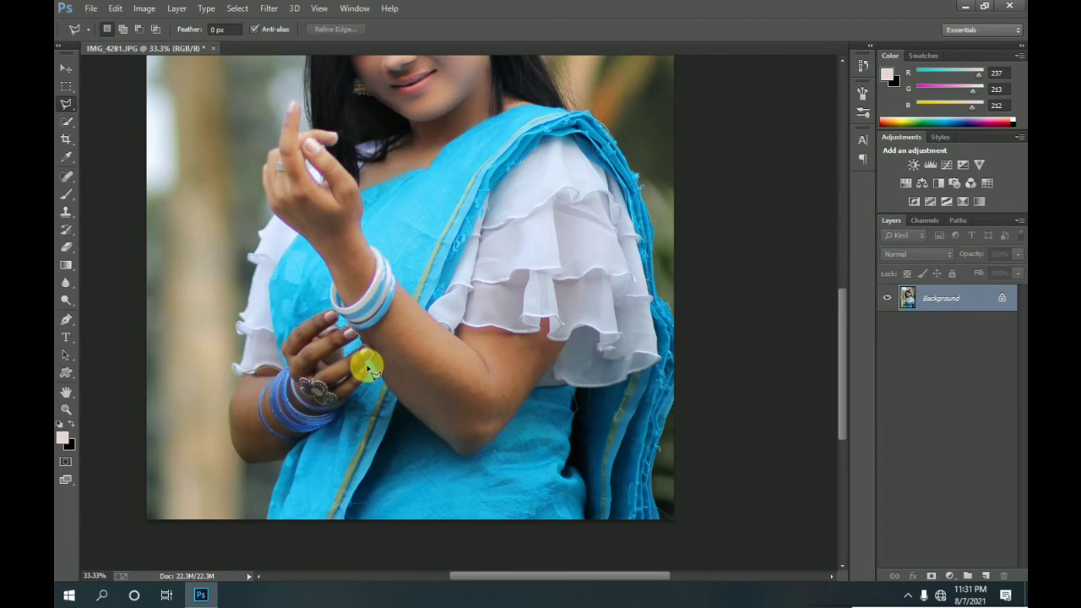
{"action": "left_click", "coordinate": [319, 437]}
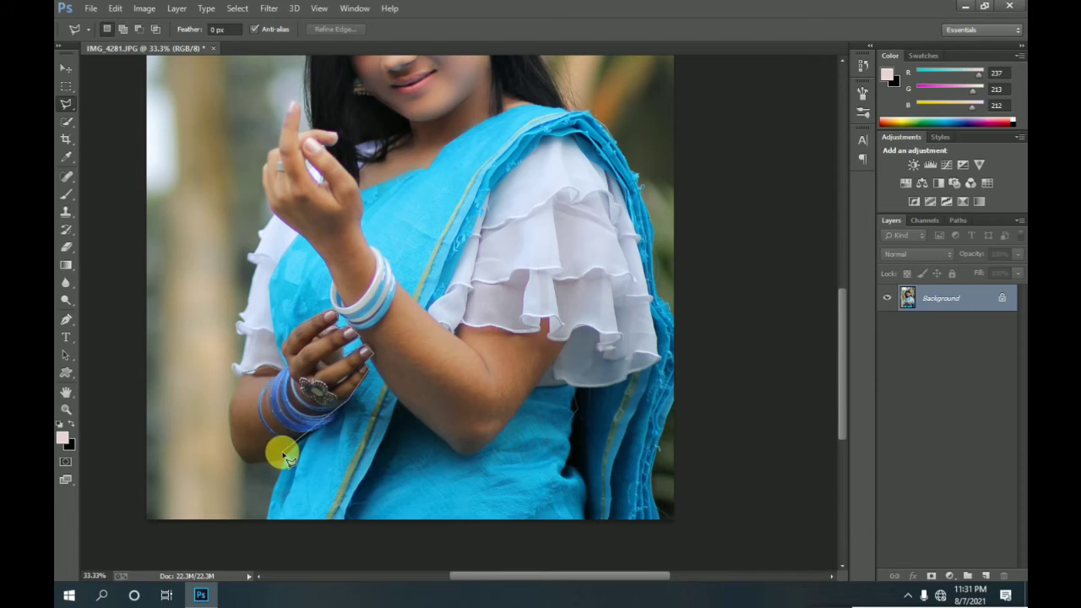
{"action": "left_click", "coordinate": [284, 456]}
{"action": "left_click", "coordinate": [250, 461]}
{"action": "left_click", "coordinate": [228, 422]}
{"action": "left_click", "coordinate": [235, 395]}
{"action": "left_click", "coordinate": [375, 317]}
Refine the hand selection's edge around the fingers and along the forearm
{"action": "left_click", "coordinate": [237, 8]}
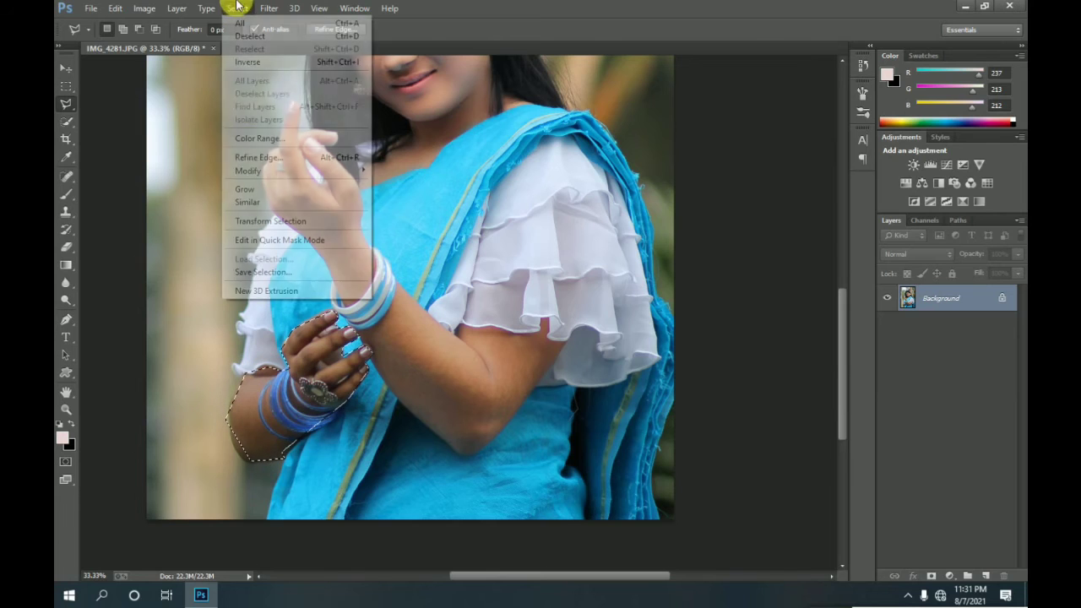
{"action": "left_click", "coordinate": [265, 156]}
{"action": "mouse_move", "coordinate": [326, 370]}
{"action": "left_mouse_down"}
{"action": "mouse_move", "coordinate": [328, 319]}
{"action": "mouse_move", "coordinate": [282, 338]}
{"action": "mouse_move", "coordinate": [253, 381]}
{"action": "left_mouse_up"}
{"action": "mouse_move", "coordinate": [250, 472]}
{"action": "left_mouse_down"}
{"action": "mouse_move", "coordinate": [362, 381]}
{"action": "mouse_move", "coordinate": [363, 346]}
{"action": "mouse_move", "coordinate": [326, 318]}
{"action": "mouse_move", "coordinate": [352, 381]}
{"action": "left_mouse_up"}
{"action": "left_click", "coordinate": [962, 352]}
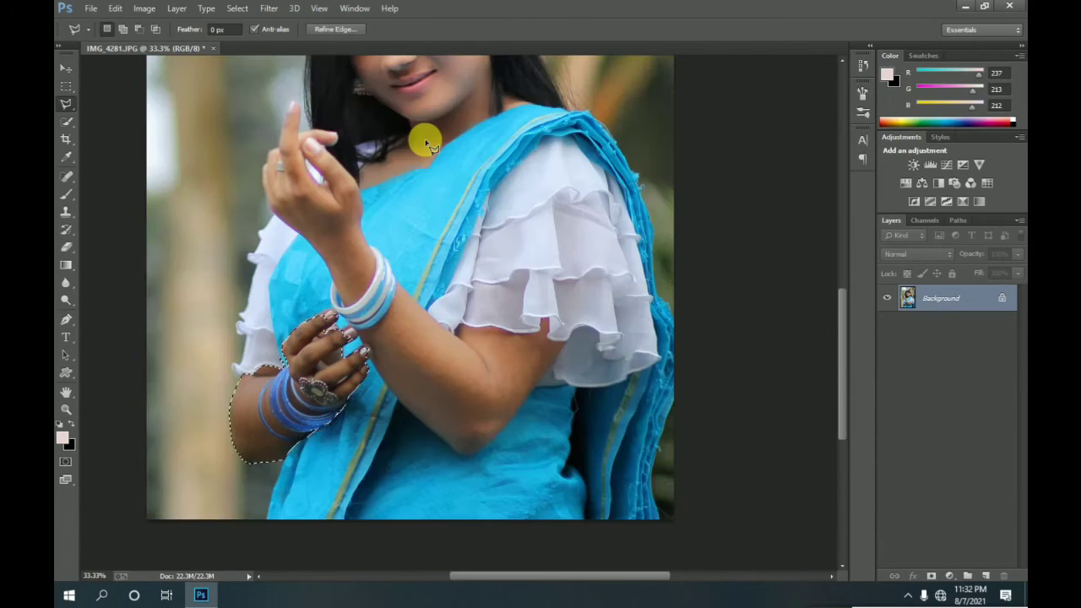
Brighten the hand and forearm with a raised Curves, then deselect
{"action": "left_click", "coordinate": [144, 9]}
{"action": "left_click", "coordinate": [365, 74]}
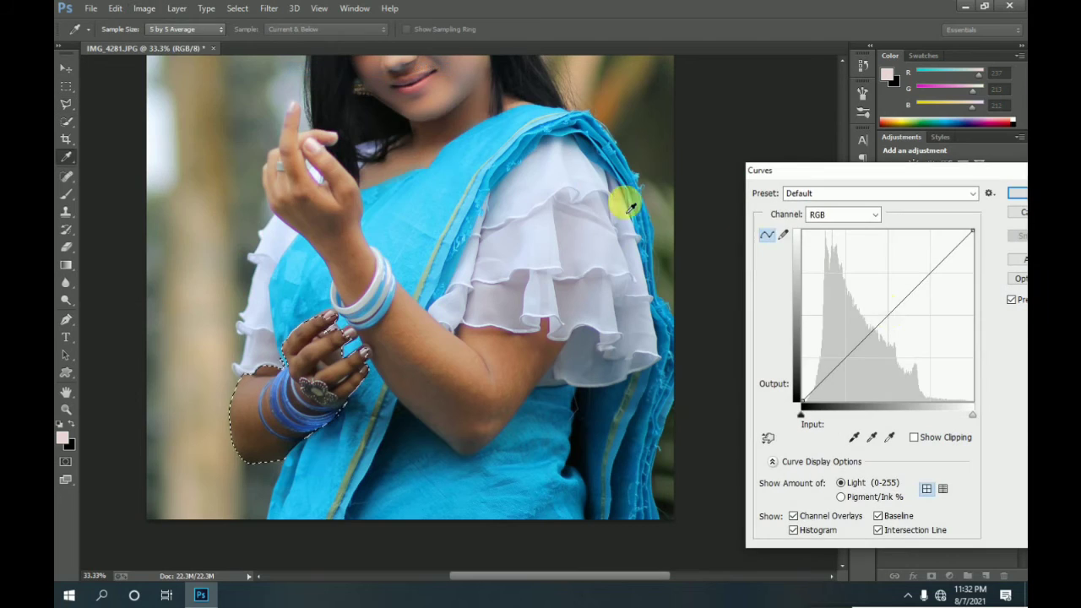
{"action": "left_click_drag", "start_coordinate": [874, 328], "coordinate": [904, 288]}
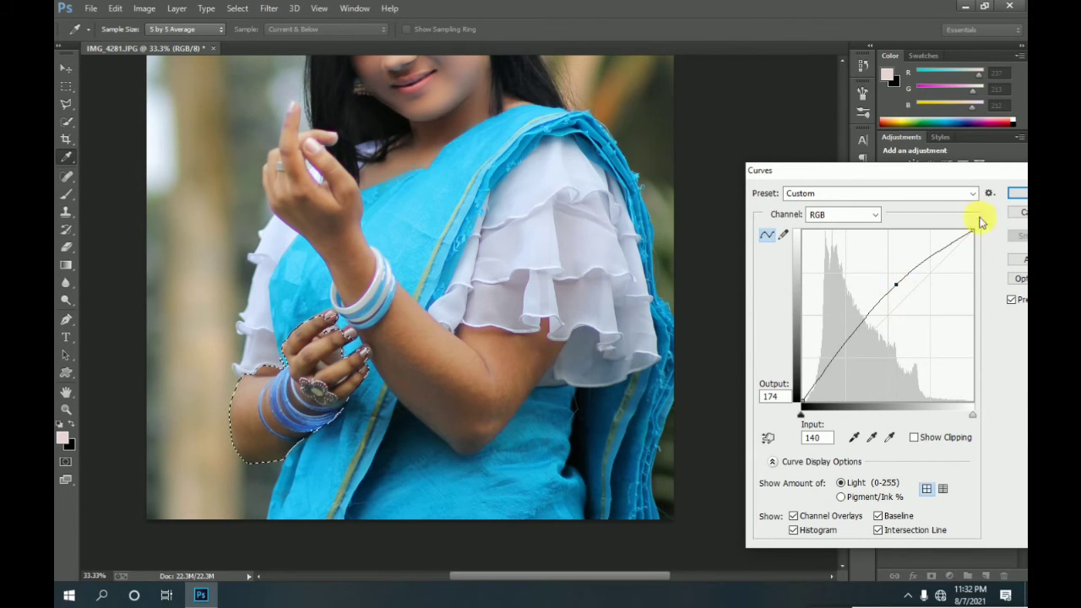
{"action": "left_click", "coordinate": [1017, 193]}
{"action": "right_click", "coordinate": [306, 379]}
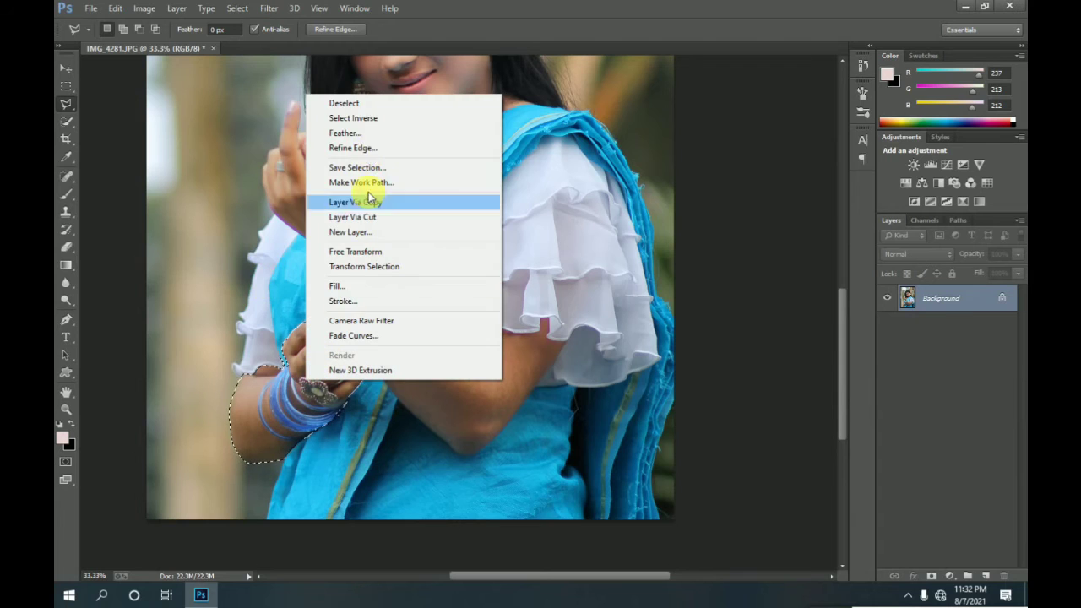
{"action": "left_click", "coordinate": [372, 103]}
{"action": "left_click", "coordinate": [66, 409]}
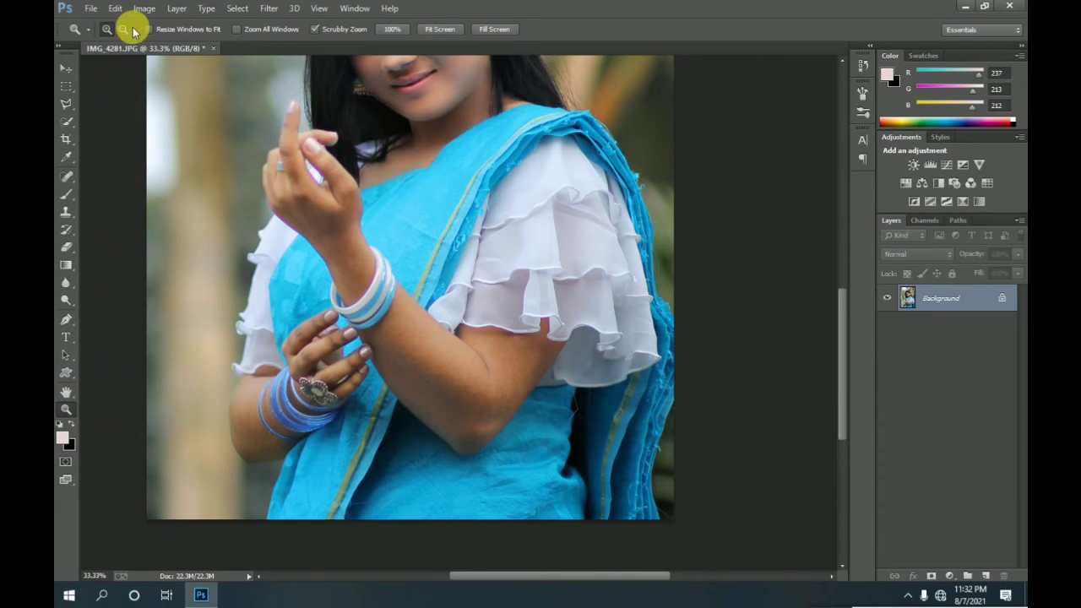
Zoom to 100% on the face and trace a polygonal lasso around the lips
{"action": "left_click", "coordinate": [558, 396]}
{"action": "left_click", "coordinate": [482, 283]}
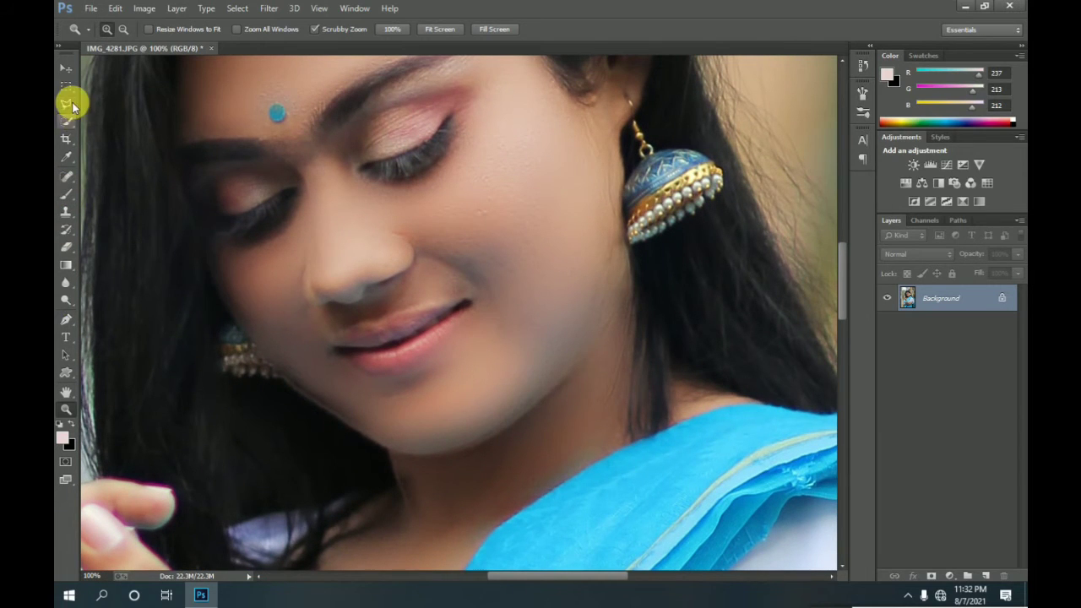
{"action": "left_click", "coordinate": [66, 103]}
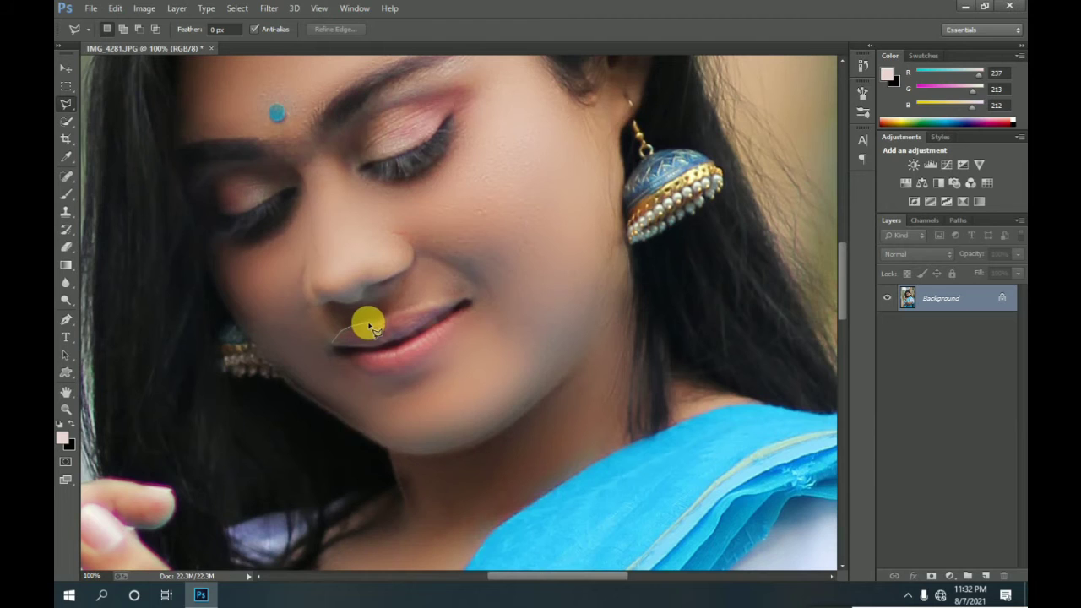
{"action": "left_click_drag", "start_coordinate": [381, 327], "coordinate": [453, 308]}
{"action": "left_click", "coordinate": [474, 302]}
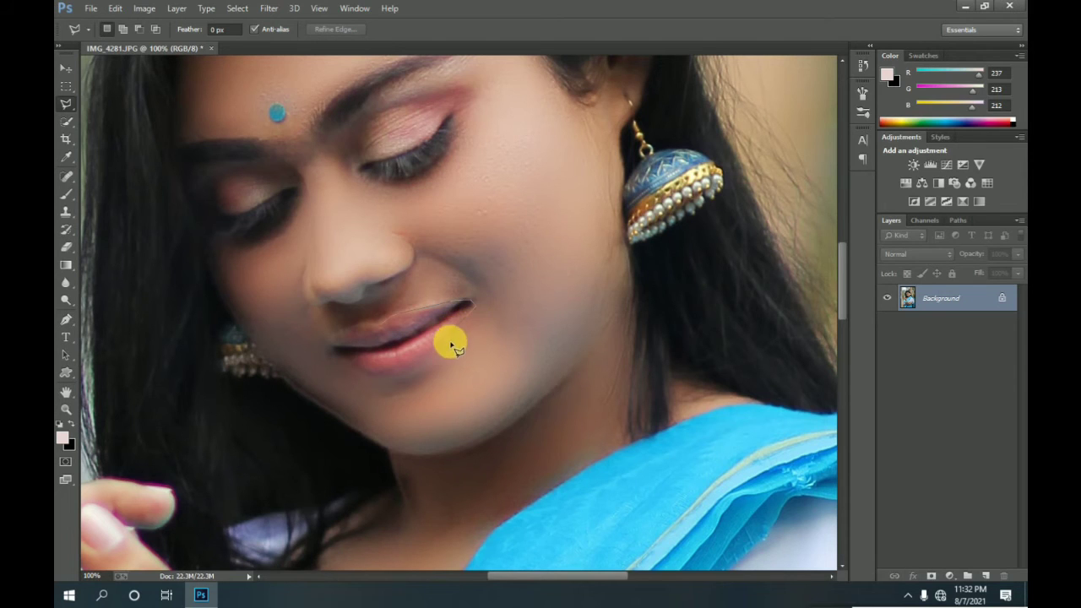
{"action": "mouse_move", "coordinate": [442, 353]}
{"action": "left_mouse_down"}
{"action": "mouse_move", "coordinate": [379, 377]}
{"action": "mouse_move", "coordinate": [340, 362]}
{"action": "mouse_move", "coordinate": [330, 346]}
{"action": "mouse_move", "coordinate": [384, 319]}
{"action": "left_mouse_up"}
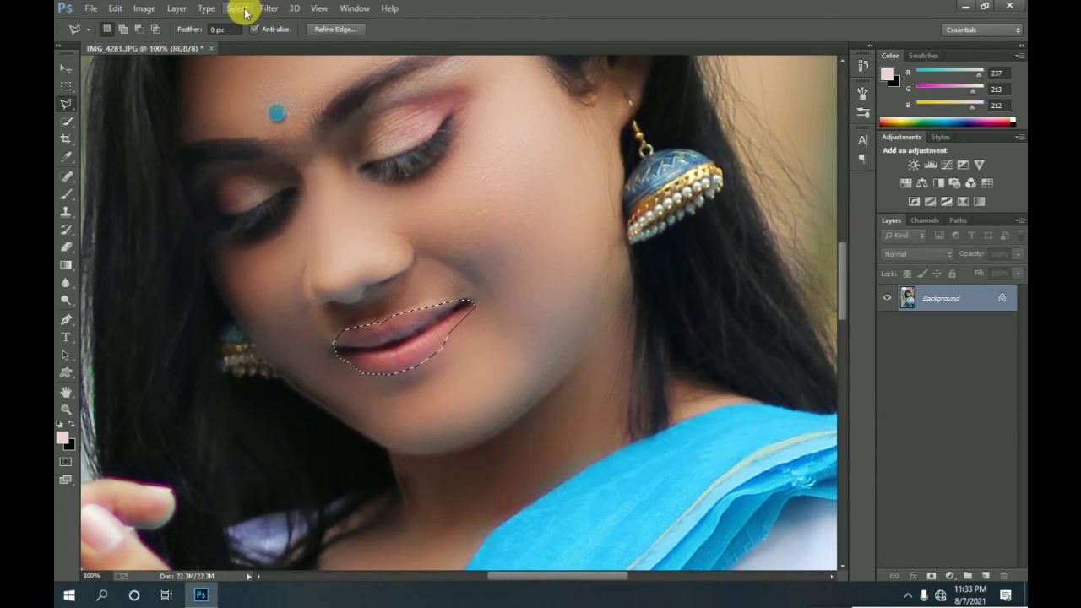
Refine the lip selection edge with a size-39 Refine Radius brush along both lips
{"action": "left_click", "coordinate": [270, 8]}
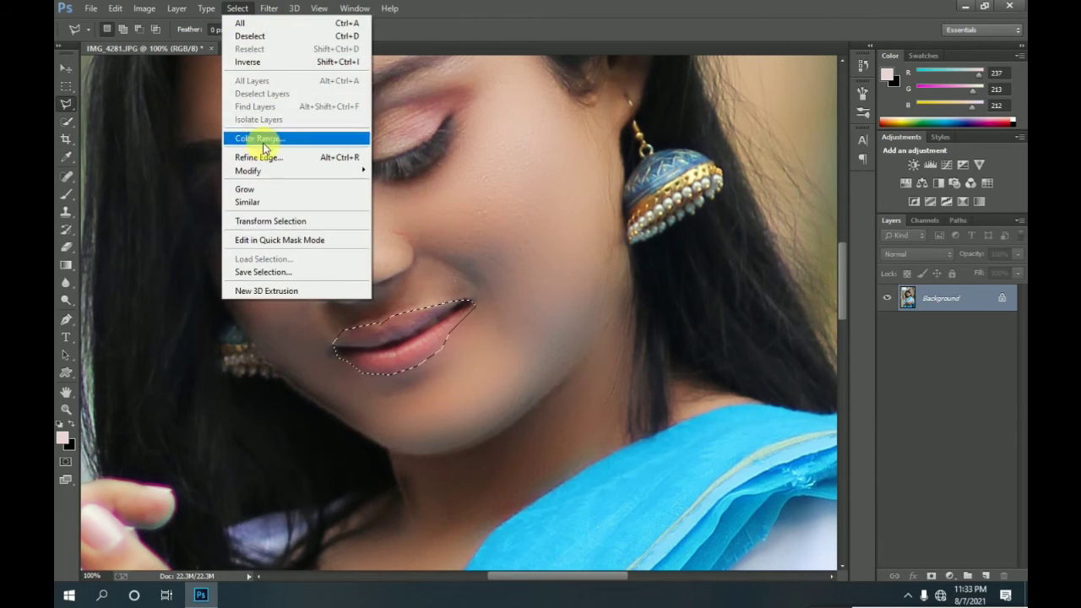
{"action": "left_click", "coordinate": [259, 139]}
{"action": "left_click_drag", "start_coordinate": [149, 29], "coordinate": [116, 29]}
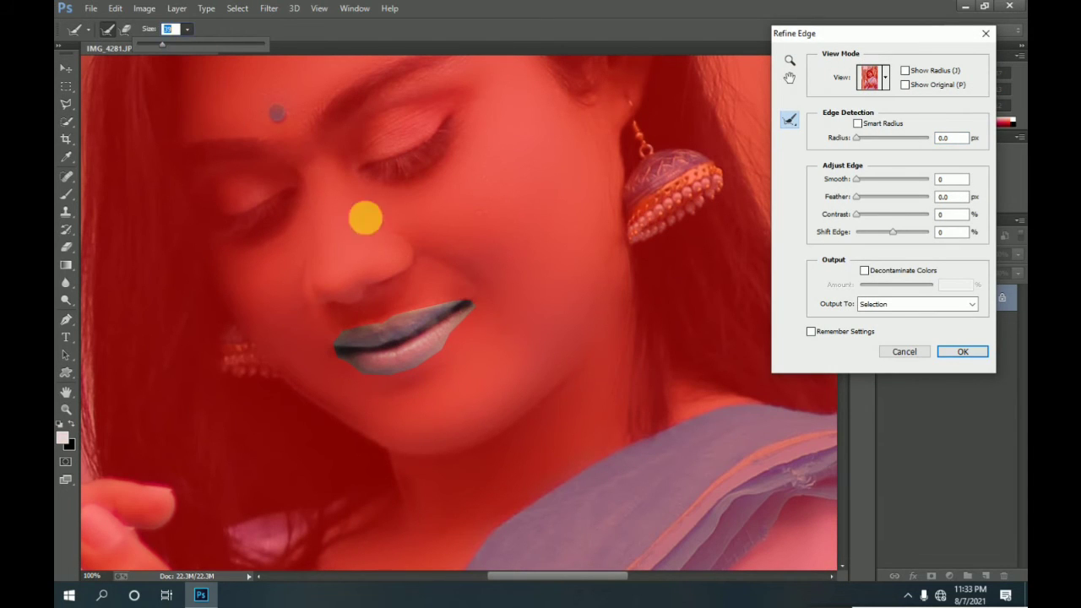
{"action": "left_click_drag", "start_coordinate": [402, 328], "coordinate": [363, 336]}
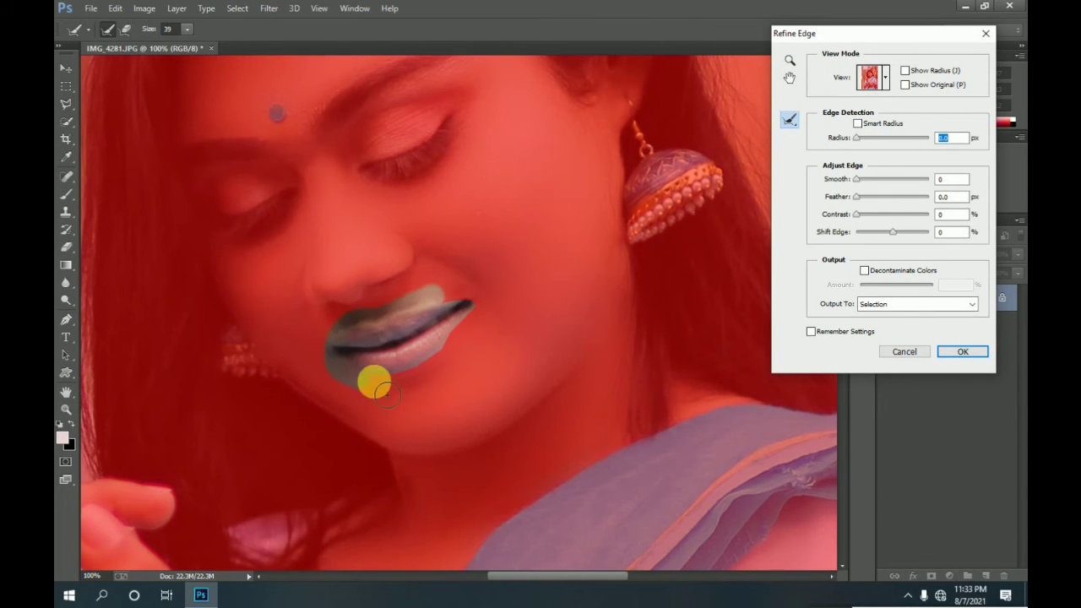
{"action": "left_click_drag", "start_coordinate": [387, 395], "coordinate": [447, 369]}
{"action": "left_click_drag", "start_coordinate": [457, 311], "coordinate": [463, 306]}
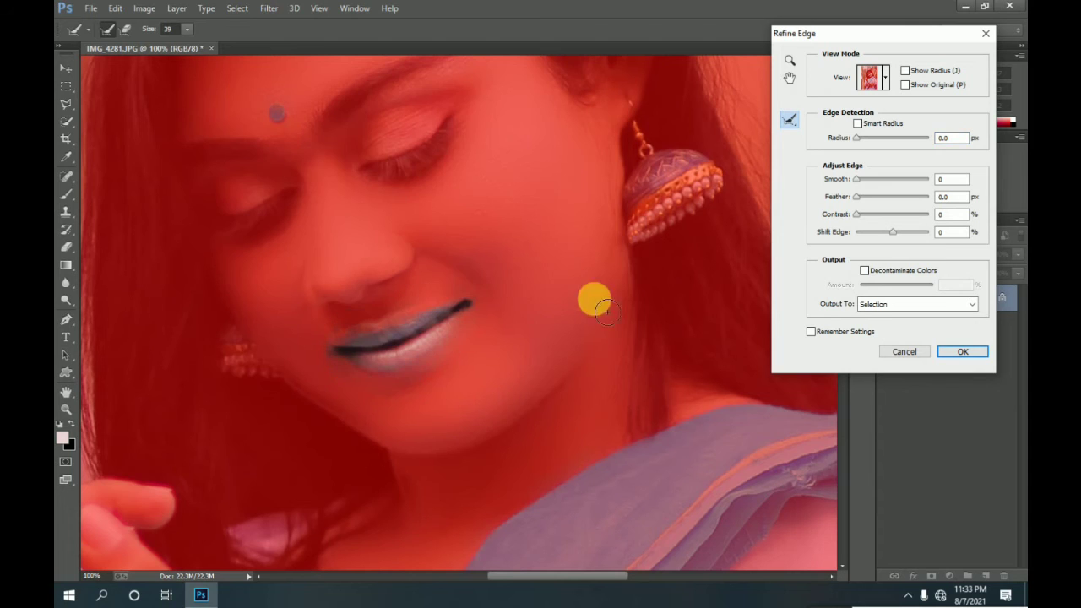
{"action": "left_click", "coordinate": [962, 352]}
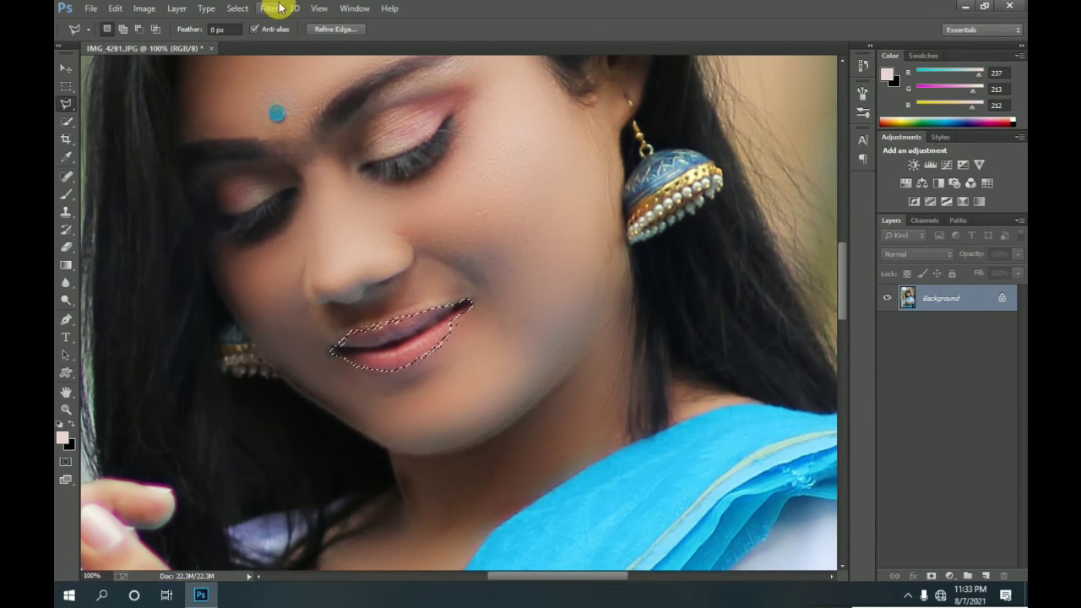
Undo the accidental deselect and run Refine Edge on the lips again
{"action": "key", "text": "ctrl+d"}
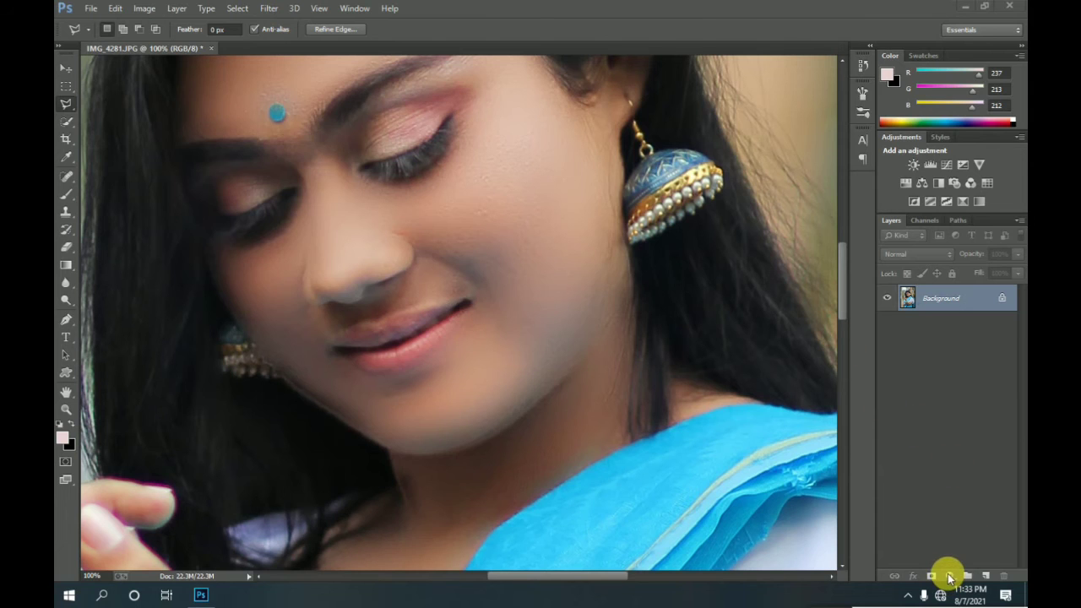
{"action": "left_click", "coordinate": [115, 8]}
{"action": "left_click", "coordinate": [136, 47]}
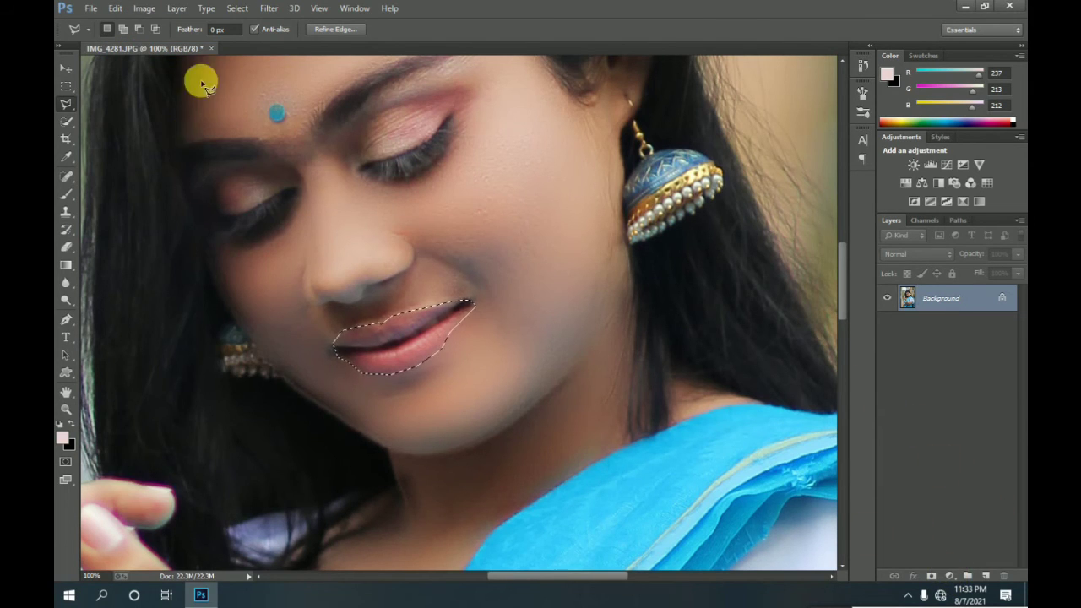
{"action": "left_click", "coordinate": [271, 9]}
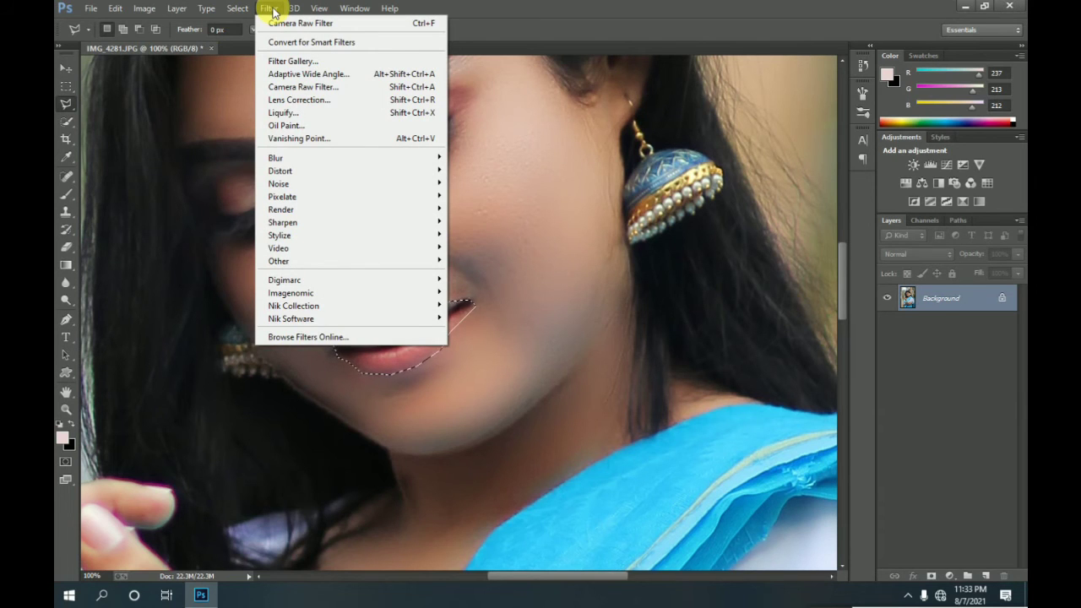
{"action": "left_click", "coordinate": [271, 152]}
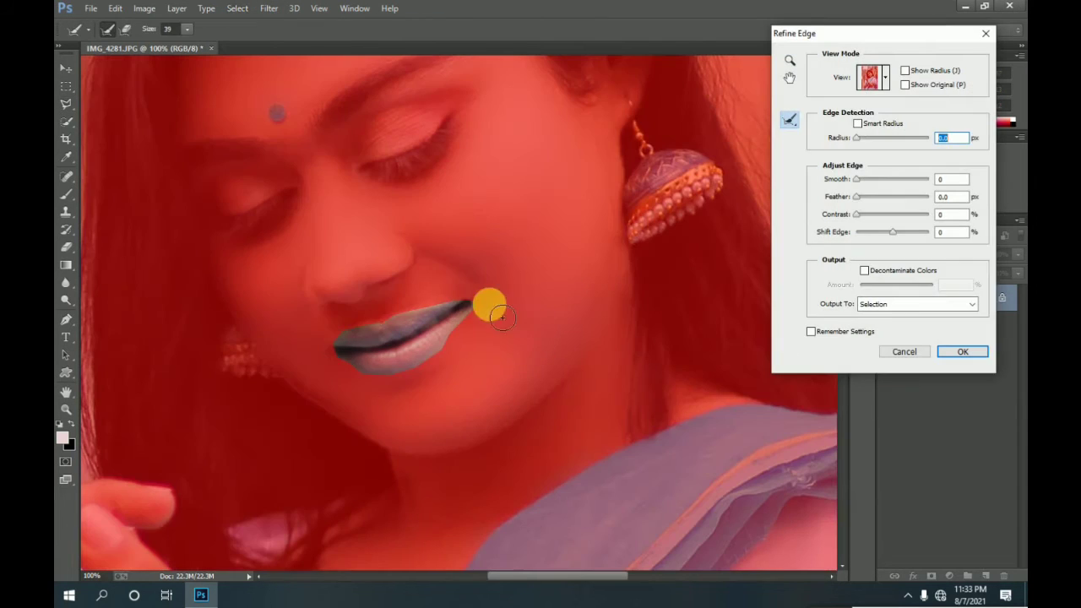
{"action": "left_click_drag", "start_coordinate": [405, 327], "coordinate": [345, 365]}
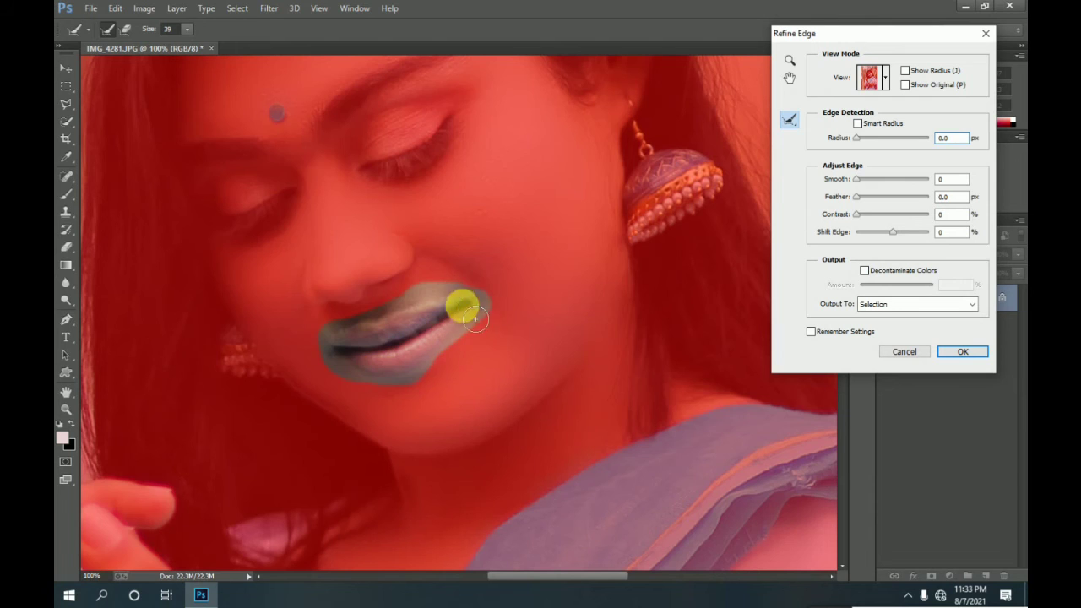
{"action": "left_click_drag", "start_coordinate": [475, 319], "coordinate": [838, 390]}
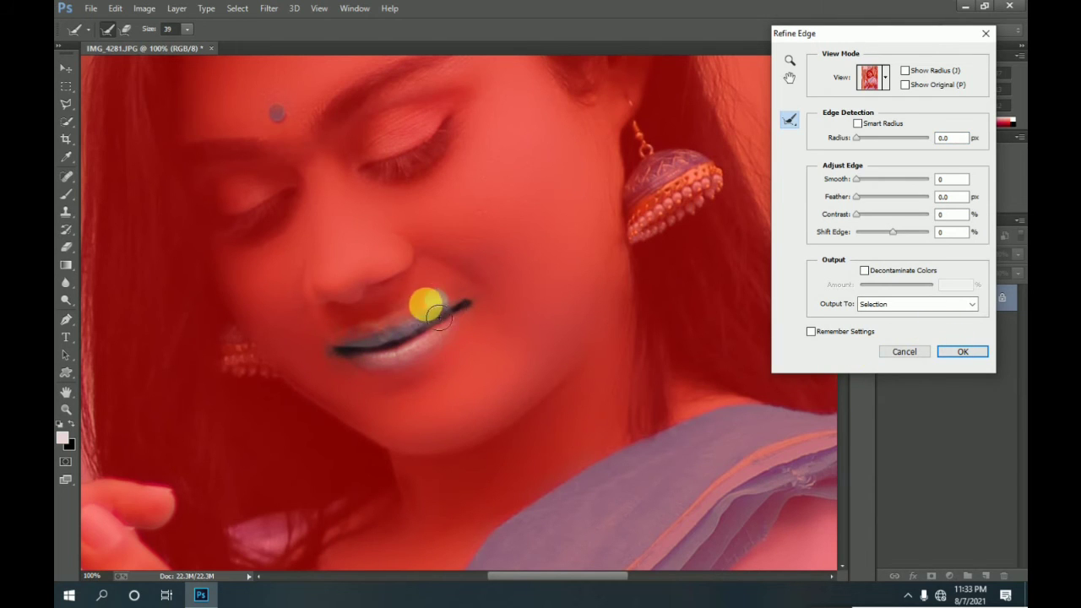
{"action": "left_click_drag", "start_coordinate": [425, 304], "coordinate": [242, 350]}
Add a red Solid Color fill over the lips in Color blend mode, nearly faded out
{"action": "left_click", "coordinate": [966, 352]}
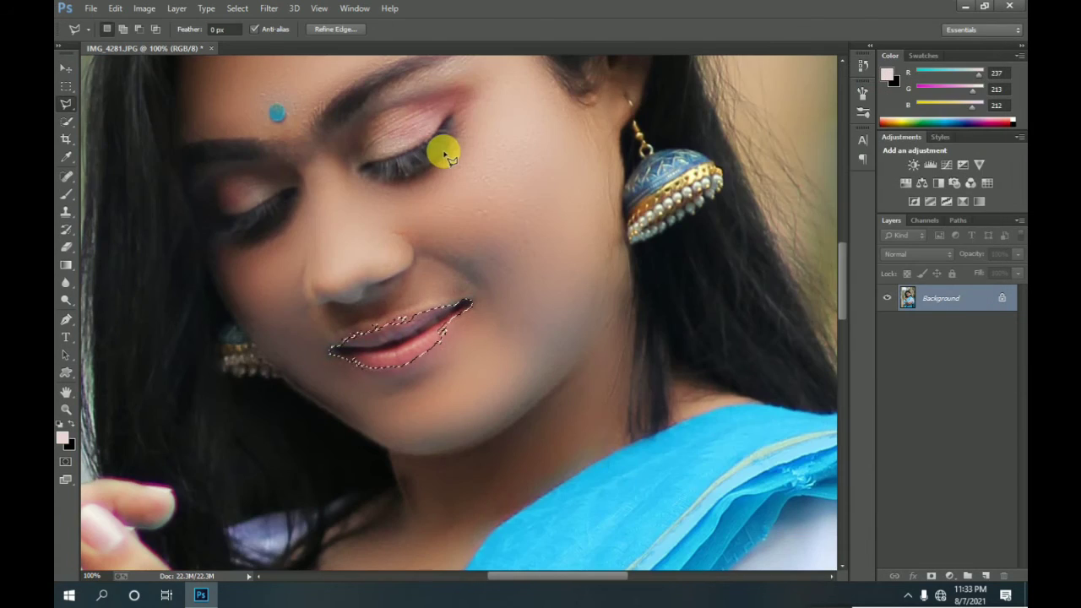
{"action": "left_click", "coordinate": [268, 8]}
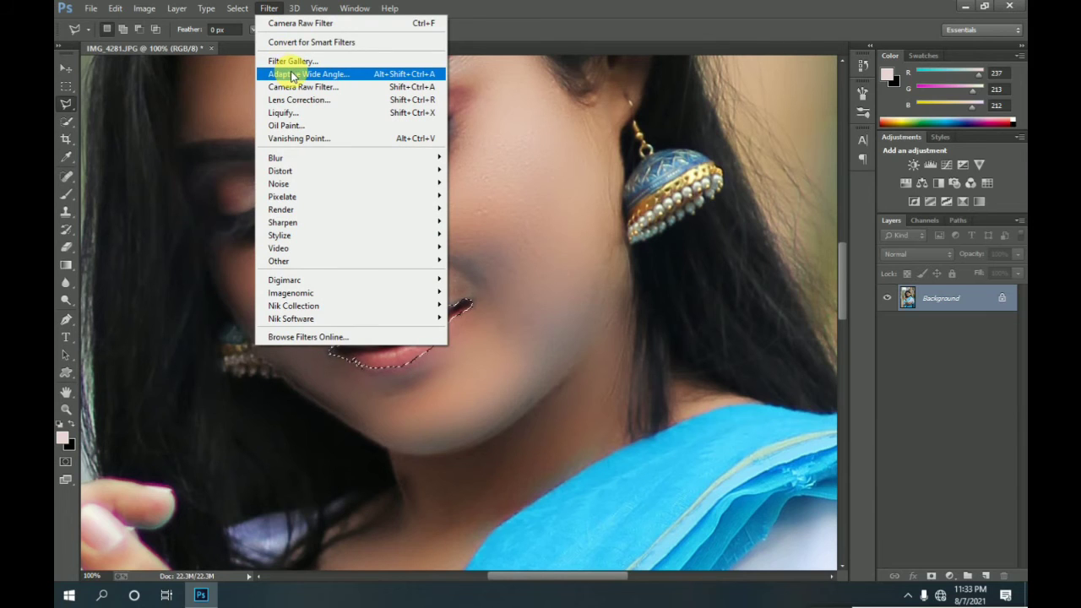
{"action": "left_click", "coordinate": [949, 575]}
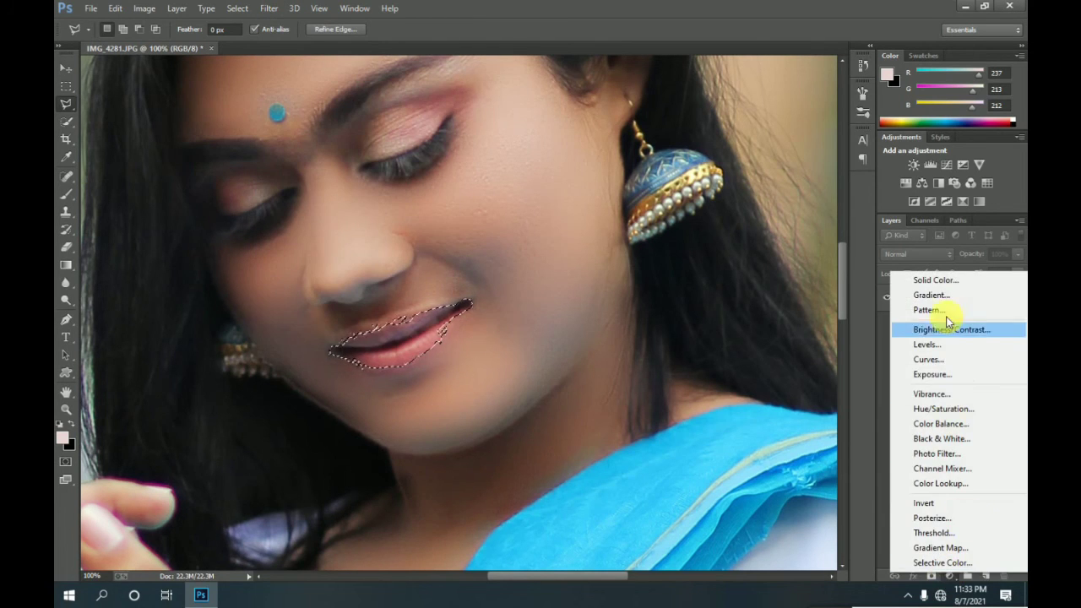
{"action": "left_click", "coordinate": [939, 280]}
{"action": "left_click_drag", "start_coordinate": [786, 159], "coordinate": [793, 130]}
{"action": "left_click", "coordinate": [944, 123]}
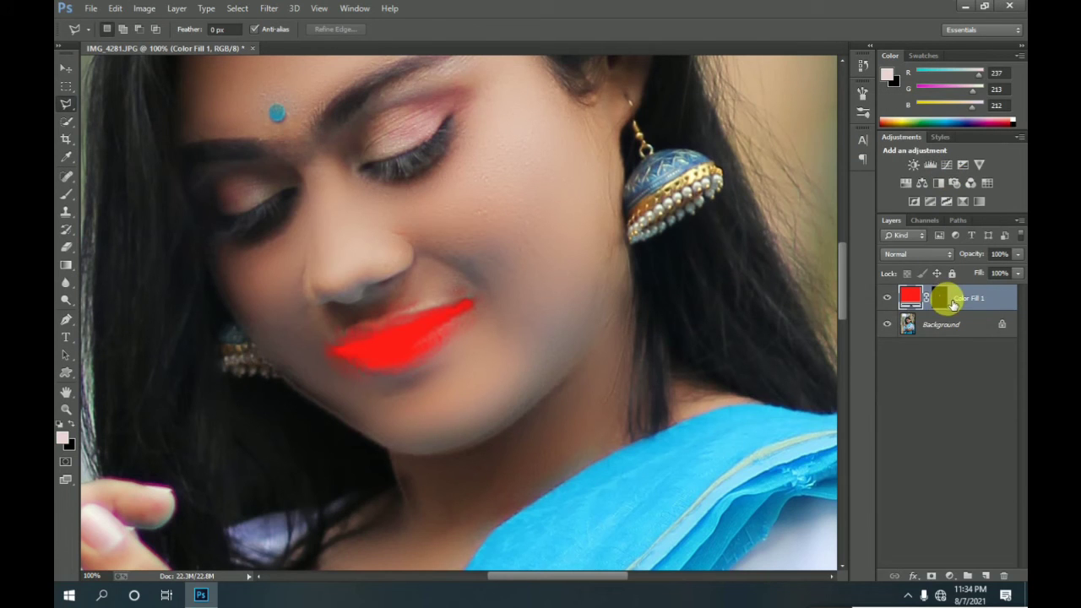
{"action": "left_click", "coordinate": [922, 253]}
{"action": "left_click", "coordinate": [900, 309]}
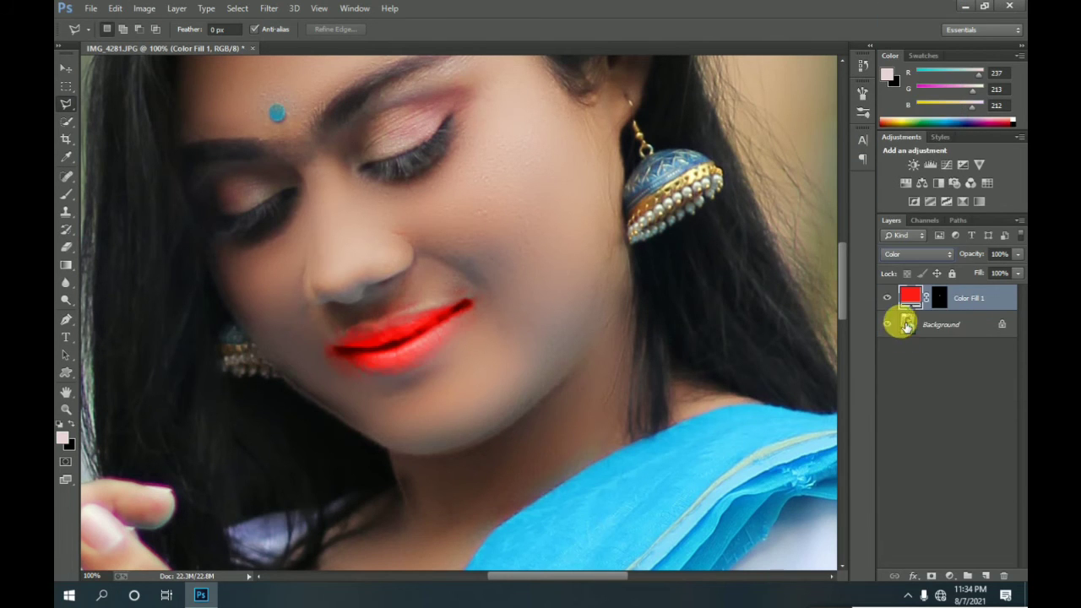
{"action": "mouse_move", "coordinate": [1019, 273]}
{"action": "left_mouse_down"}
{"action": "mouse_move", "coordinate": [943, 288]}
{"action": "mouse_move", "coordinate": [958, 294]}
{"action": "left_mouse_up"}
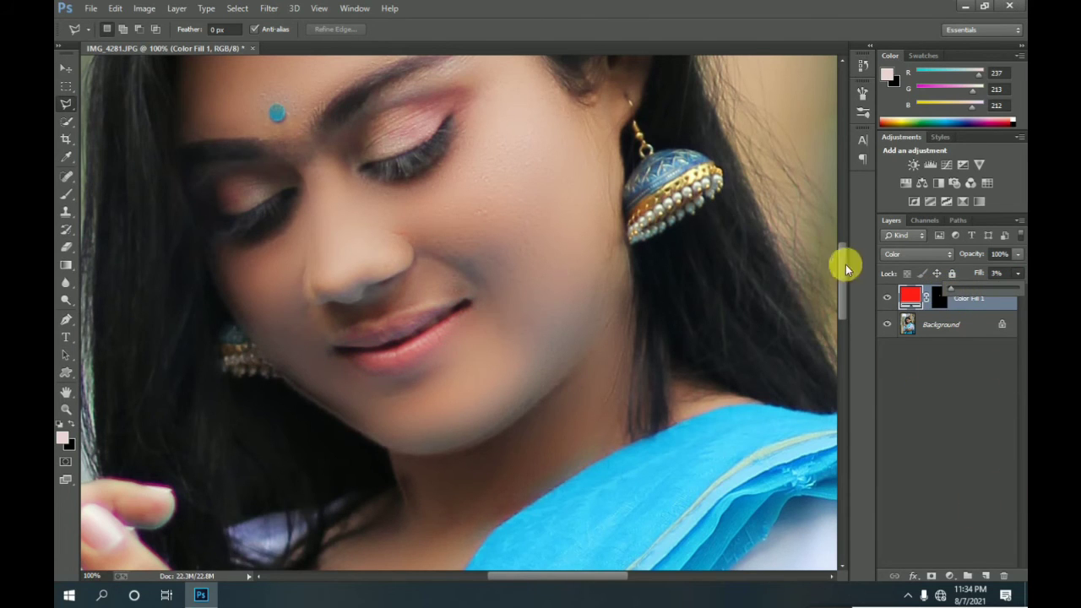
Delete the Color Fill 1 layer, leaving only the Background
{"action": "left_click", "coordinate": [944, 330]}
{"action": "left_click", "coordinate": [997, 304]}
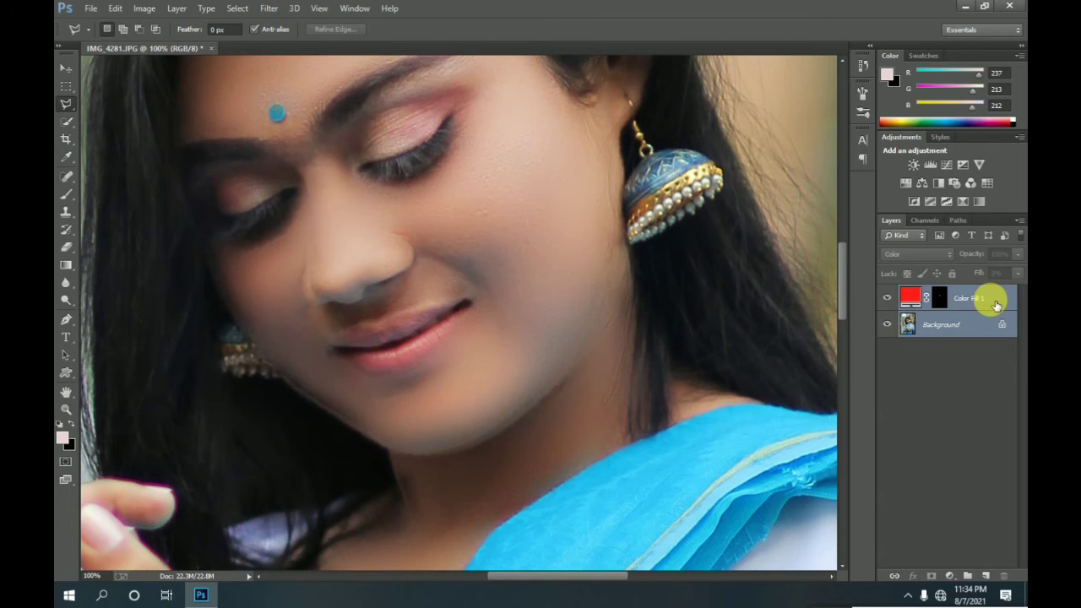
{"action": "key", "text": "Delete"}
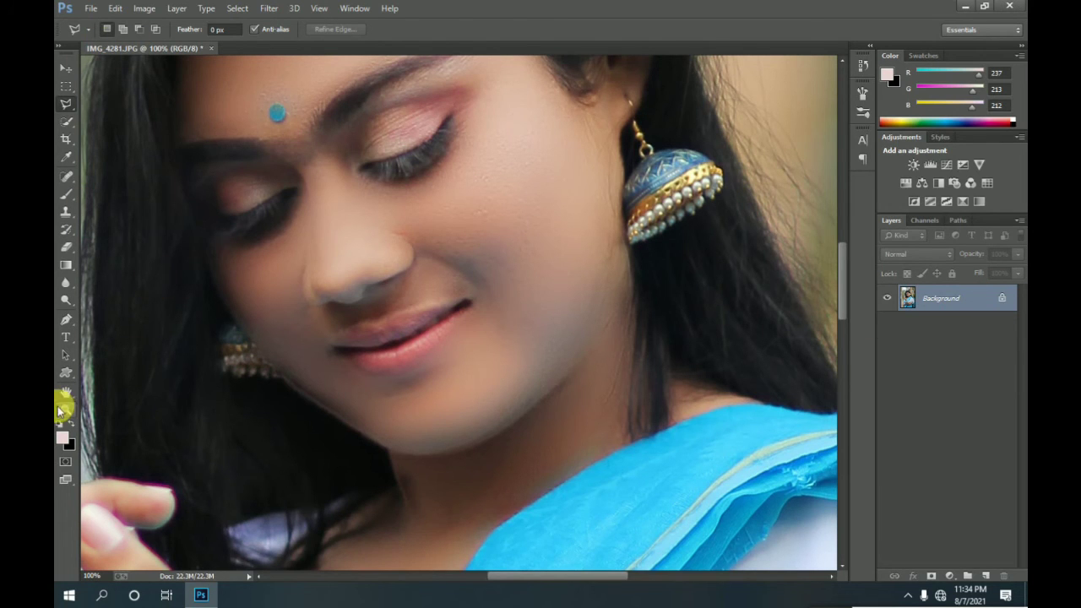
Zoom out and in Camera Raw set Highlights -100, Shadows +60, Blacks +33
{"action": "left_click", "coordinate": [66, 409]}
{"action": "left_click", "coordinate": [123, 30]}
{"action": "left_click_drag", "start_coordinate": [405, 345], "coordinate": [628, 313]}
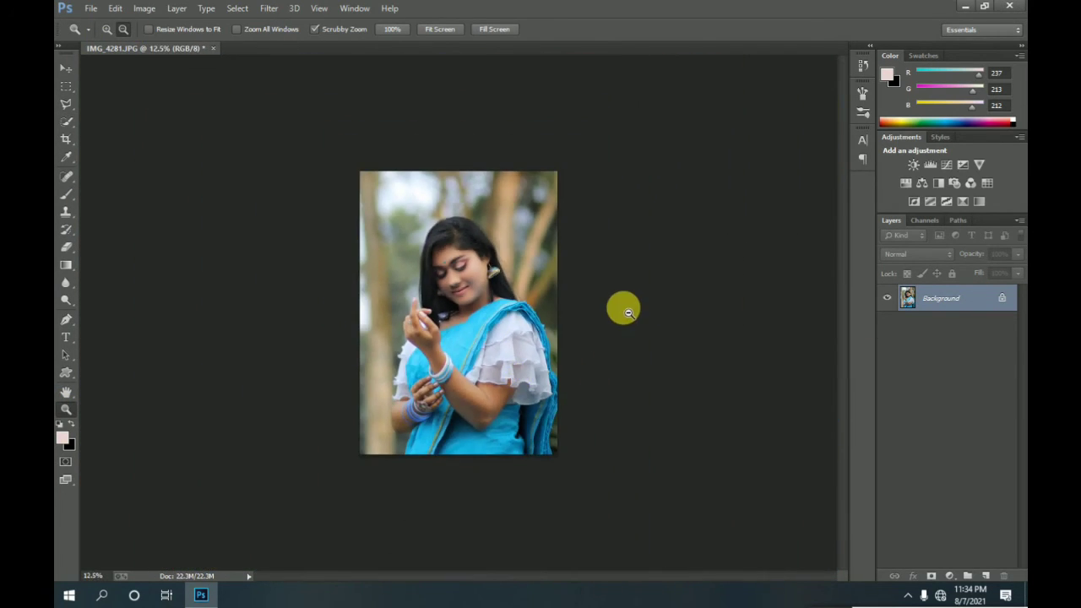
{"action": "left_click", "coordinate": [269, 9]}
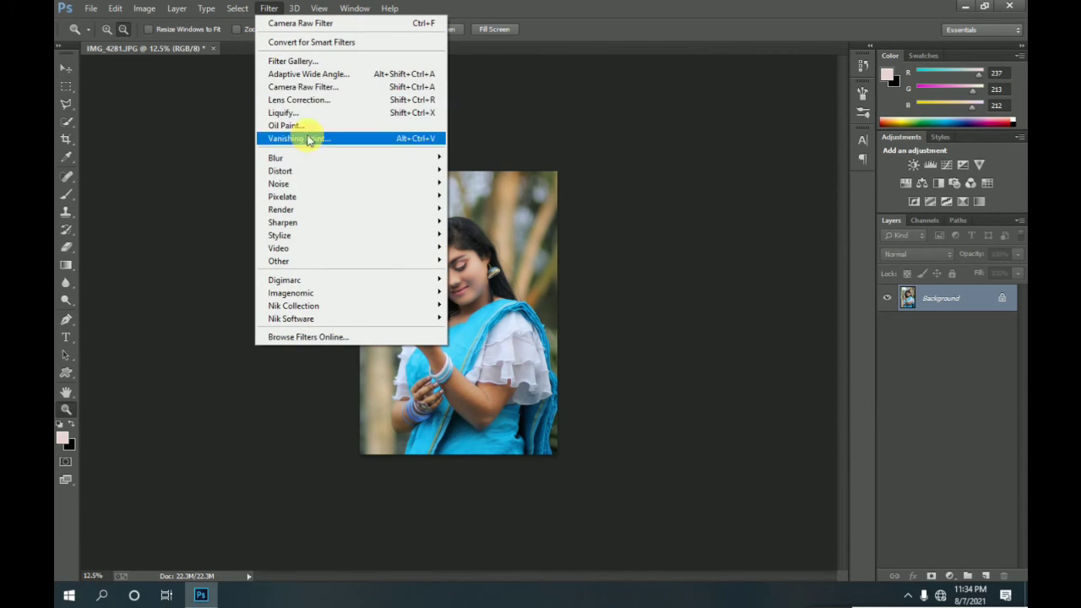
{"action": "left_click", "coordinate": [304, 88]}
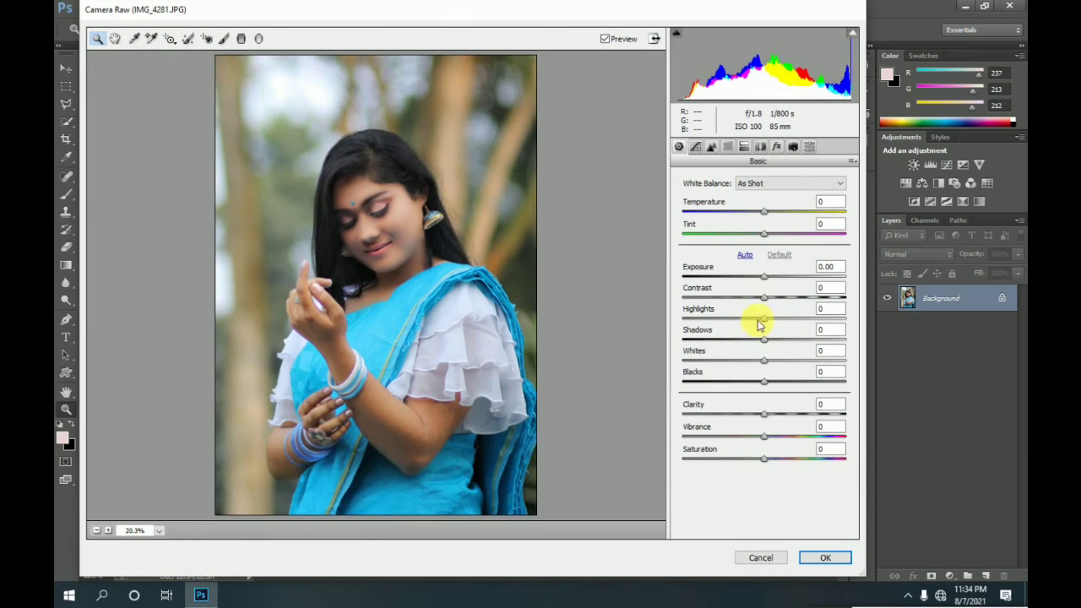
{"action": "left_click_drag", "start_coordinate": [762, 318], "coordinate": [665, 319]}
{"action": "left_click_drag", "start_coordinate": [763, 340], "coordinate": [813, 339]}
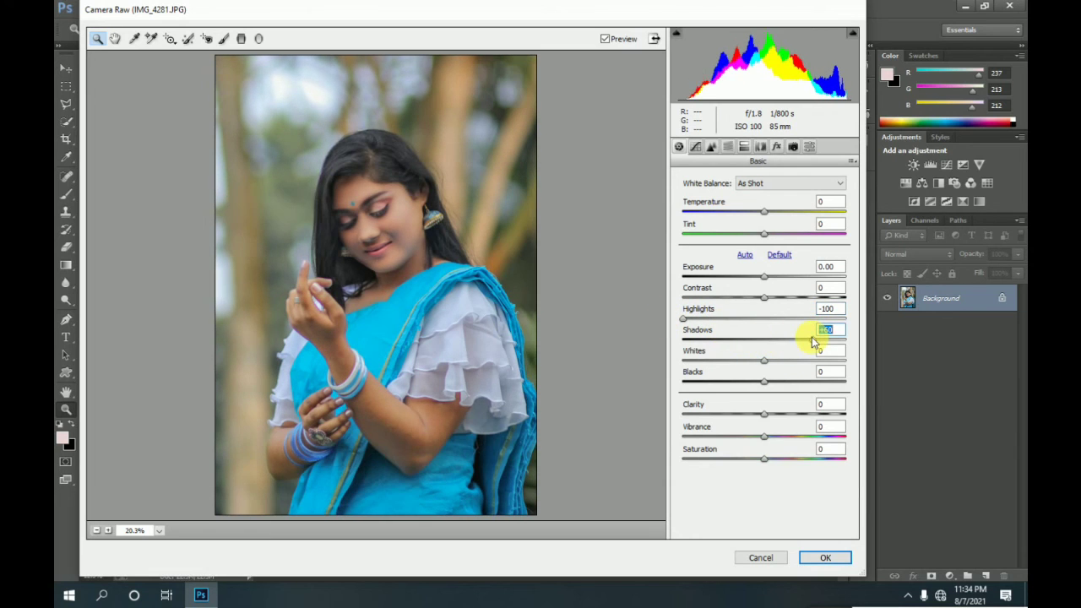
{"action": "mouse_move", "coordinate": [766, 385]}
{"action": "left_mouse_down"}
{"action": "mouse_move", "coordinate": [723, 379]}
{"action": "mouse_move", "coordinate": [784, 386]}
{"action": "mouse_move", "coordinate": [788, 410]}
{"action": "mouse_move", "coordinate": [768, 415]}
{"action": "left_mouse_up"}
Boost red and adjust yellow saturation, and brighten orange luminance in HSL
{"action": "left_click", "coordinate": [713, 148]}
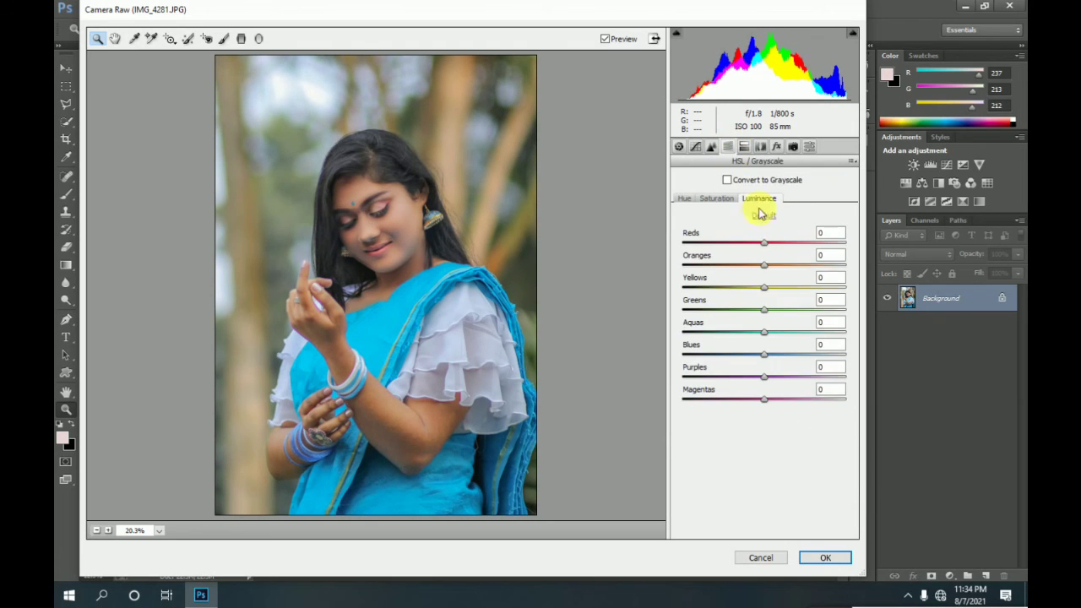
{"action": "left_click", "coordinate": [717, 199]}
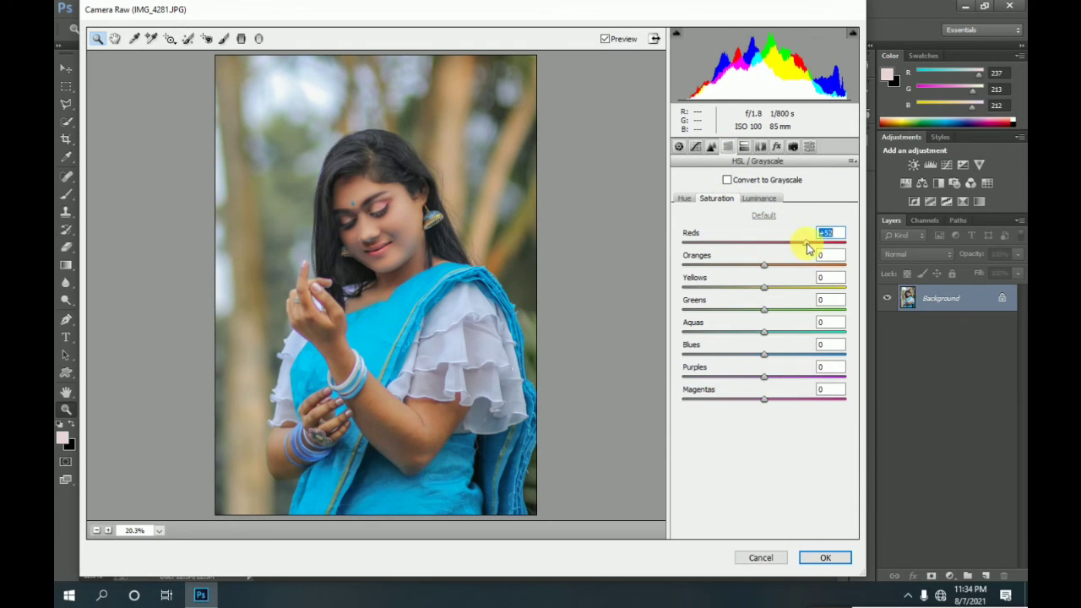
{"action": "left_click_drag", "start_coordinate": [807, 247], "coordinate": [856, 243]}
{"action": "mouse_move", "coordinate": [762, 291]}
{"action": "left_mouse_down"}
{"action": "mouse_move", "coordinate": [684, 313]}
{"action": "mouse_move", "coordinate": [763, 307]}
{"action": "left_mouse_up"}
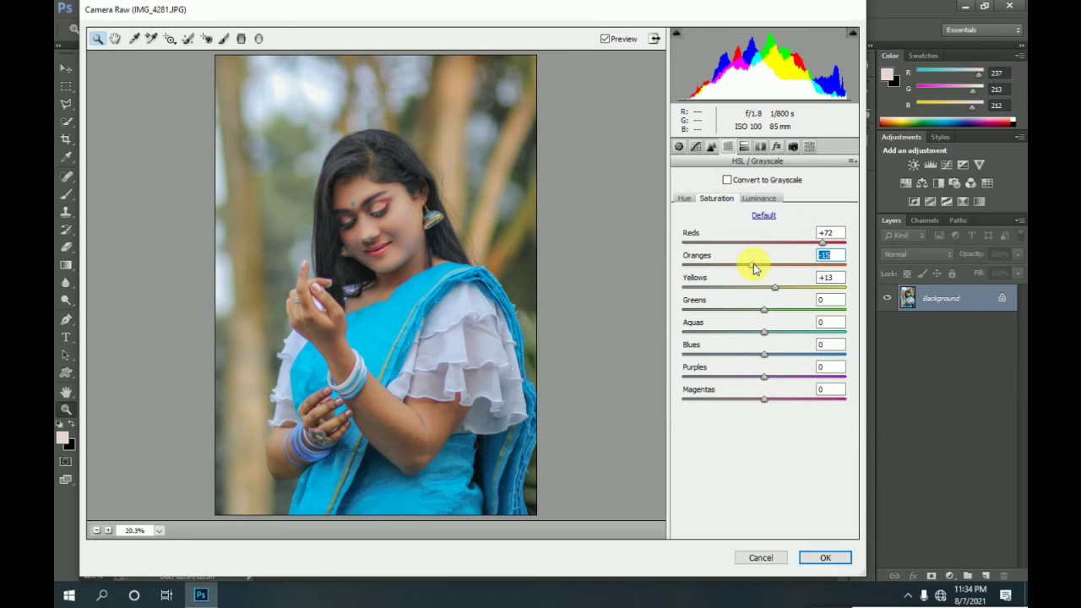
{"action": "left_click", "coordinate": [771, 198]}
{"action": "mouse_move", "coordinate": [764, 267]}
{"action": "left_mouse_down"}
{"action": "mouse_move", "coordinate": [784, 260]}
{"action": "mouse_move", "coordinate": [777, 269]}
{"action": "left_mouse_up"}
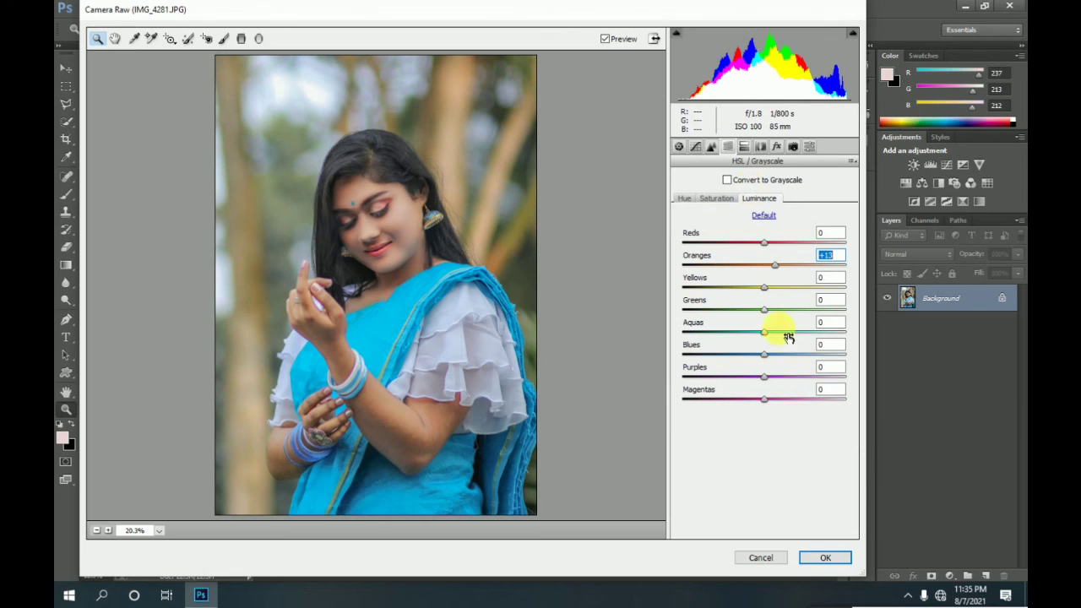
Set Whites -28 and Exposure -0.15, then apply the Camera Raw grade
{"action": "left_click", "coordinate": [681, 147]}
{"action": "mouse_move", "coordinate": [765, 360]}
{"action": "left_mouse_down"}
{"action": "mouse_move", "coordinate": [687, 357]}
{"action": "mouse_move", "coordinate": [741, 362]}
{"action": "mouse_move", "coordinate": [755, 379]}
{"action": "mouse_move", "coordinate": [791, 384]}
{"action": "left_mouse_up"}
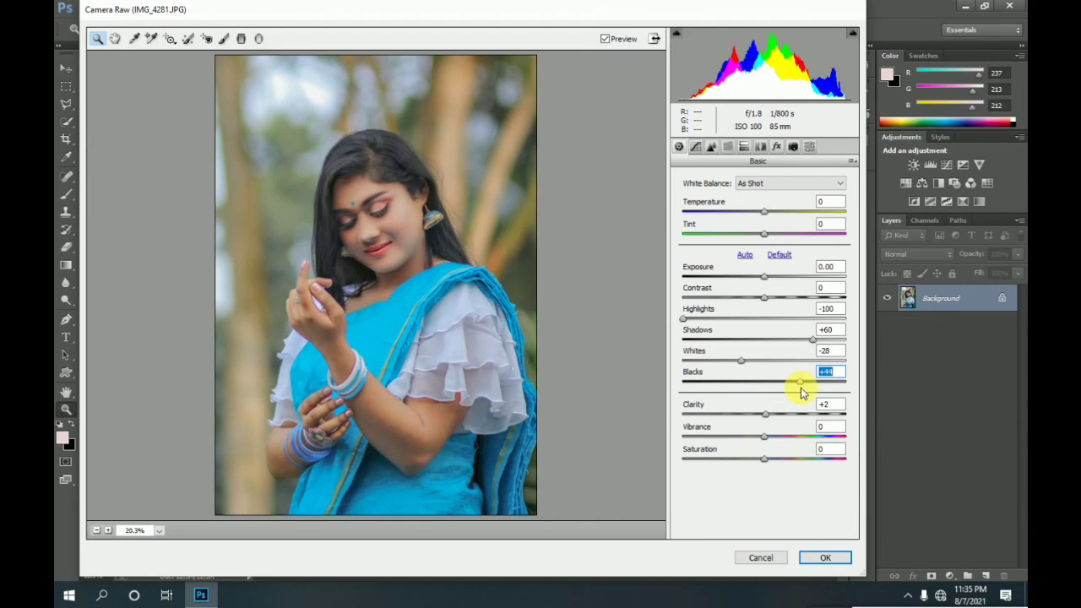
{"action": "left_click", "coordinate": [374, 229]}
{"action": "left_click", "coordinate": [538, 485]}
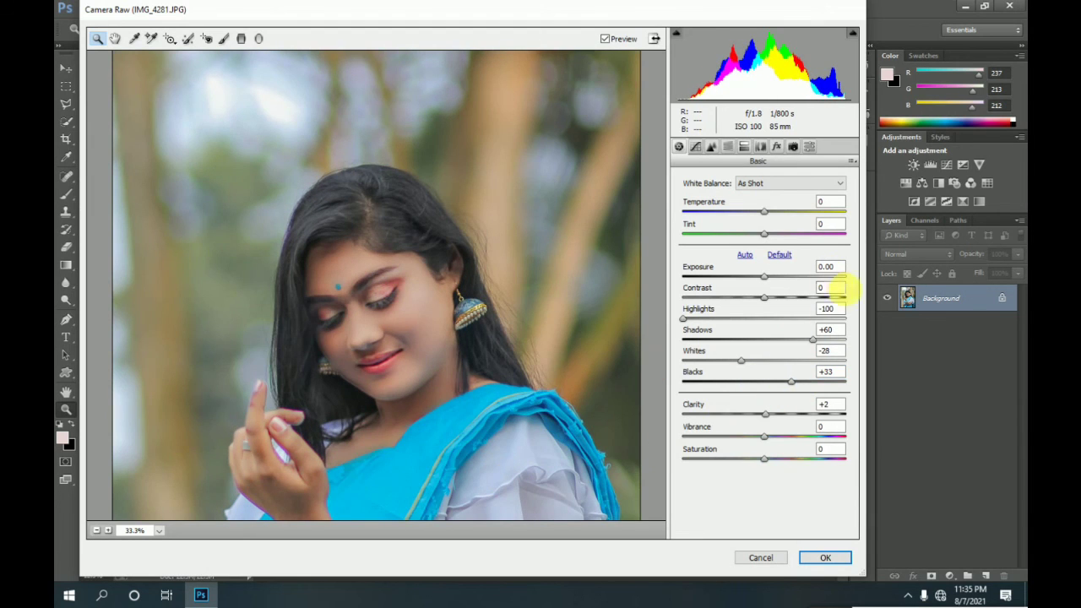
{"action": "left_click_drag", "start_coordinate": [761, 279], "coordinate": [756, 278]}
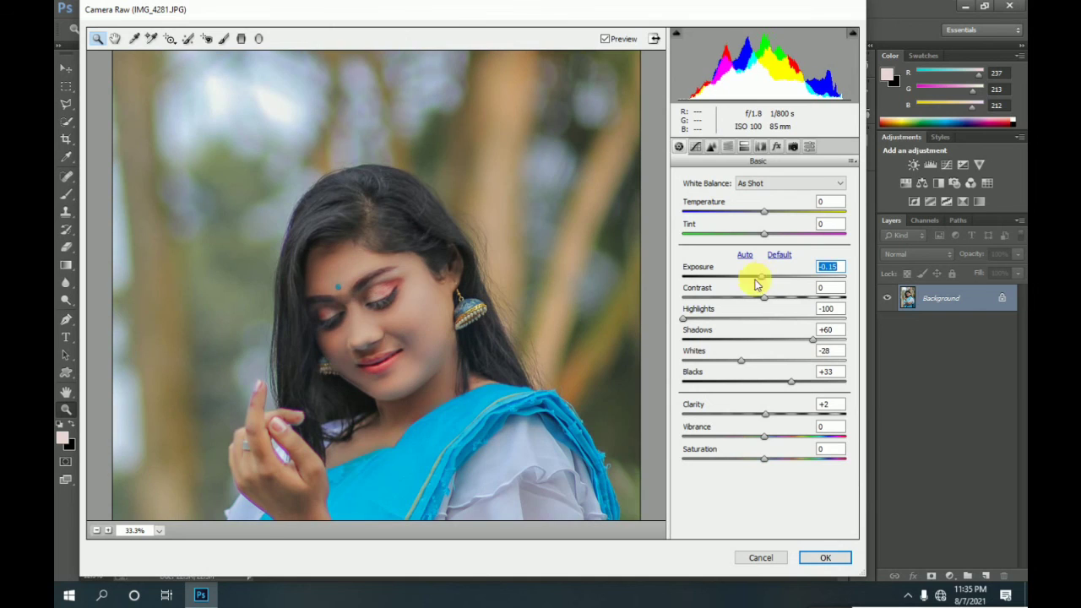
{"action": "left_click", "coordinate": [159, 531]}
{"action": "left_click", "coordinate": [157, 353]}
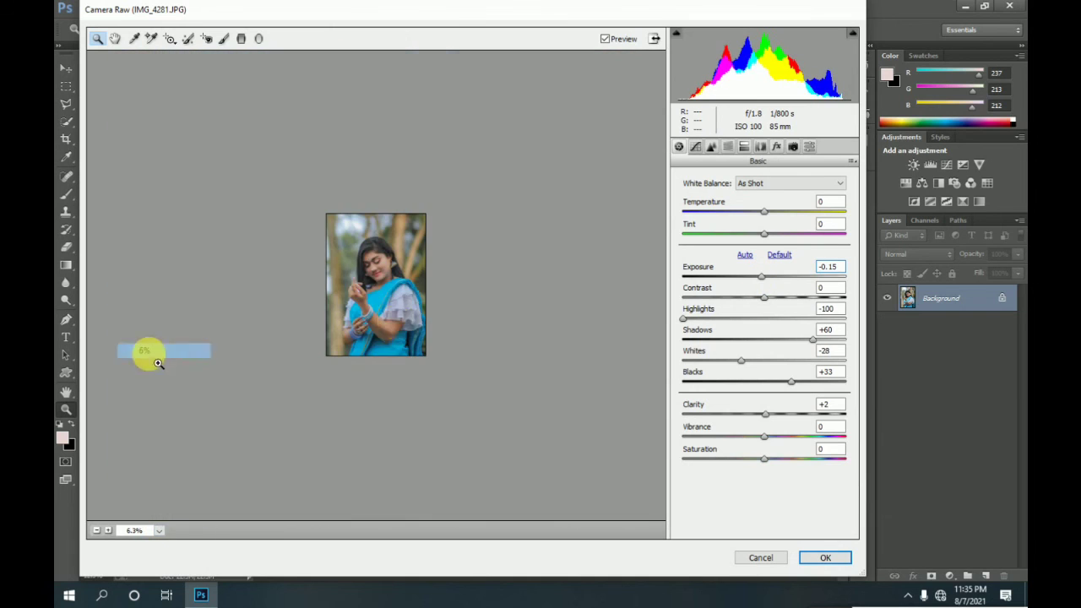
{"action": "left_click", "coordinate": [393, 304]}
{"action": "left_click", "coordinate": [828, 559]}
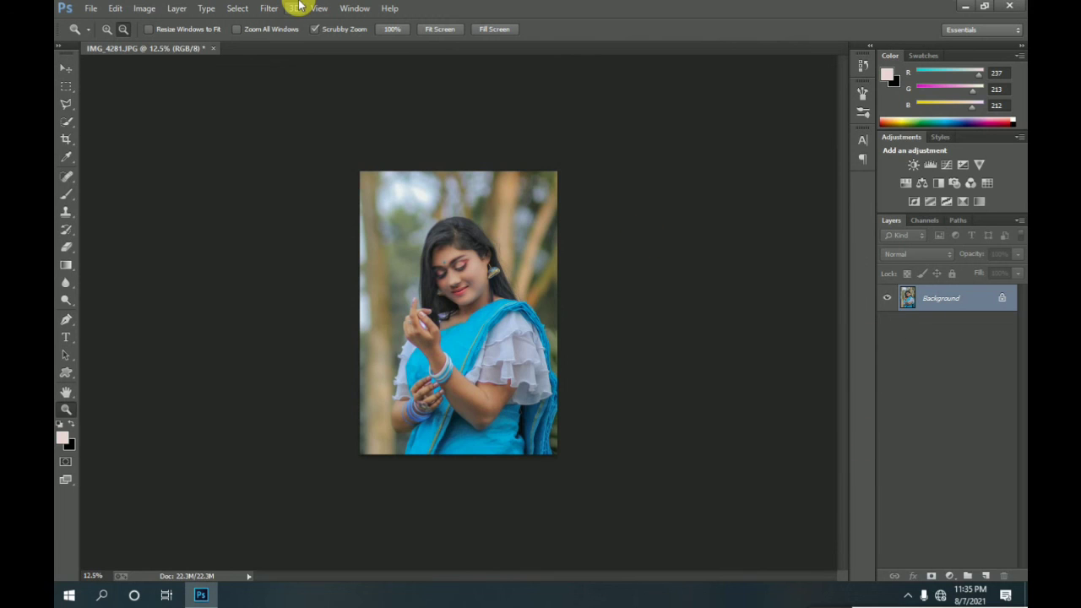
In a second Camera Raw pass, add a -28 post-crop vignette and adjust the blues in HSL
{"action": "left_click", "coordinate": [268, 7]}
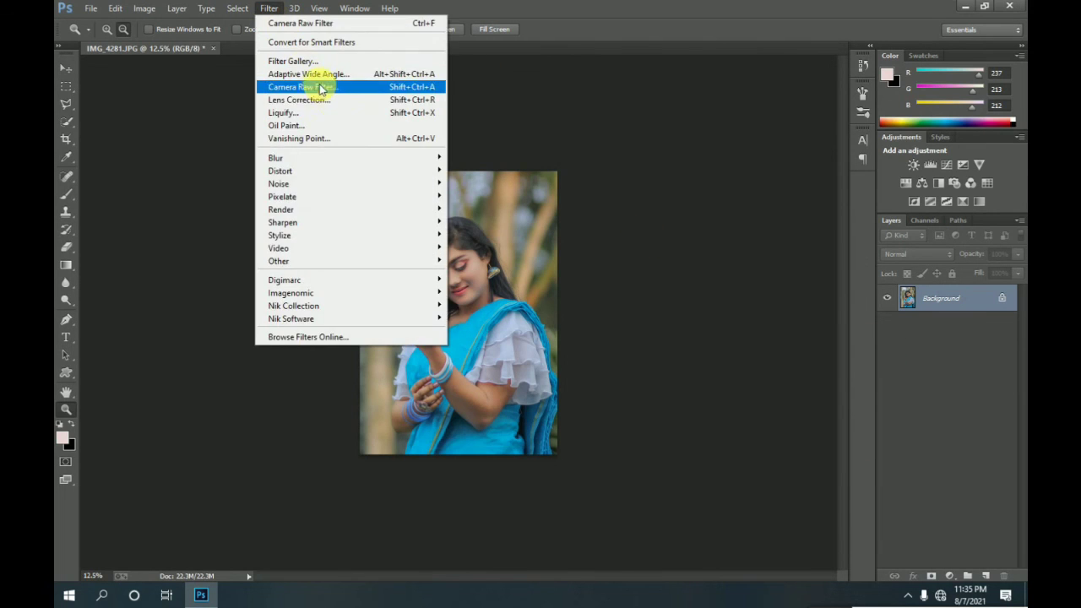
{"action": "left_click", "coordinate": [314, 79]}
{"action": "left_click", "coordinate": [760, 146]}
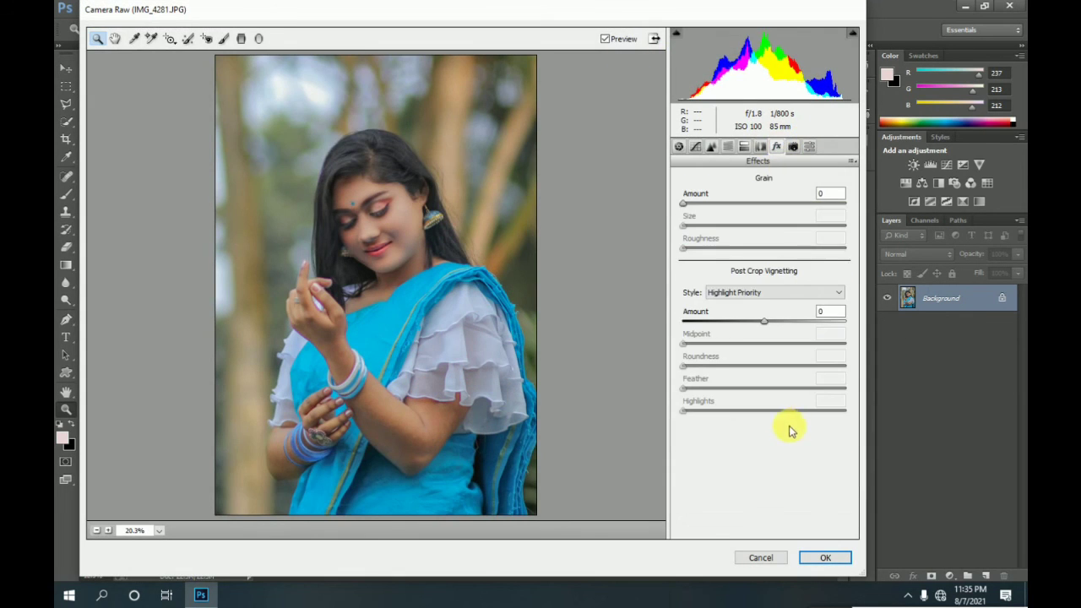
{"action": "mouse_move", "coordinate": [759, 322]}
{"action": "left_mouse_down"}
{"action": "mouse_move", "coordinate": [741, 322]}
{"action": "mouse_move", "coordinate": [736, 349]}
{"action": "left_mouse_up"}
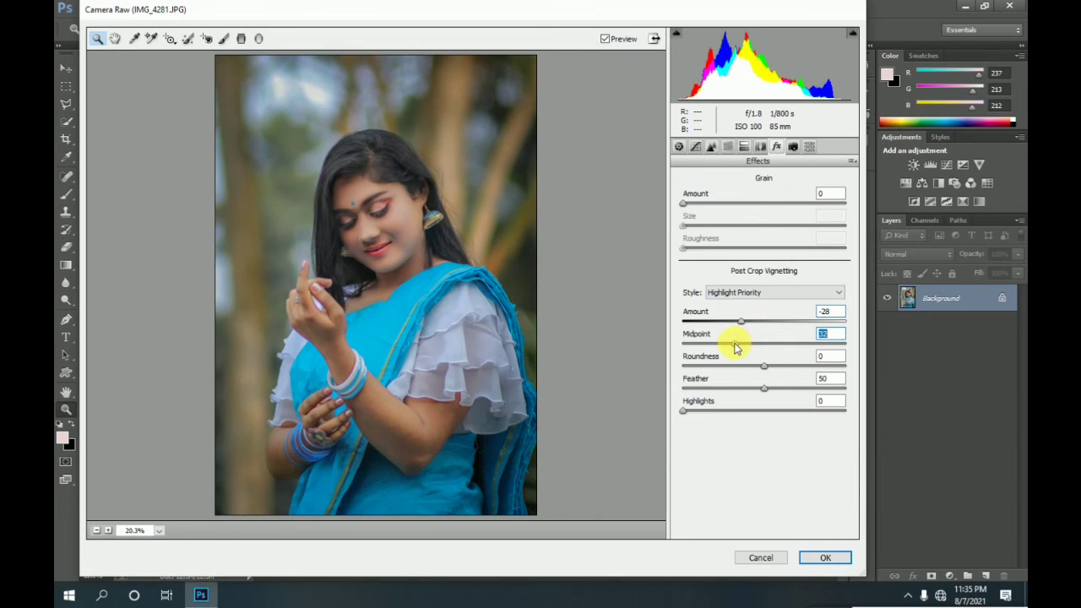
{"action": "left_click", "coordinate": [728, 147]}
{"action": "left_click", "coordinate": [715, 199]}
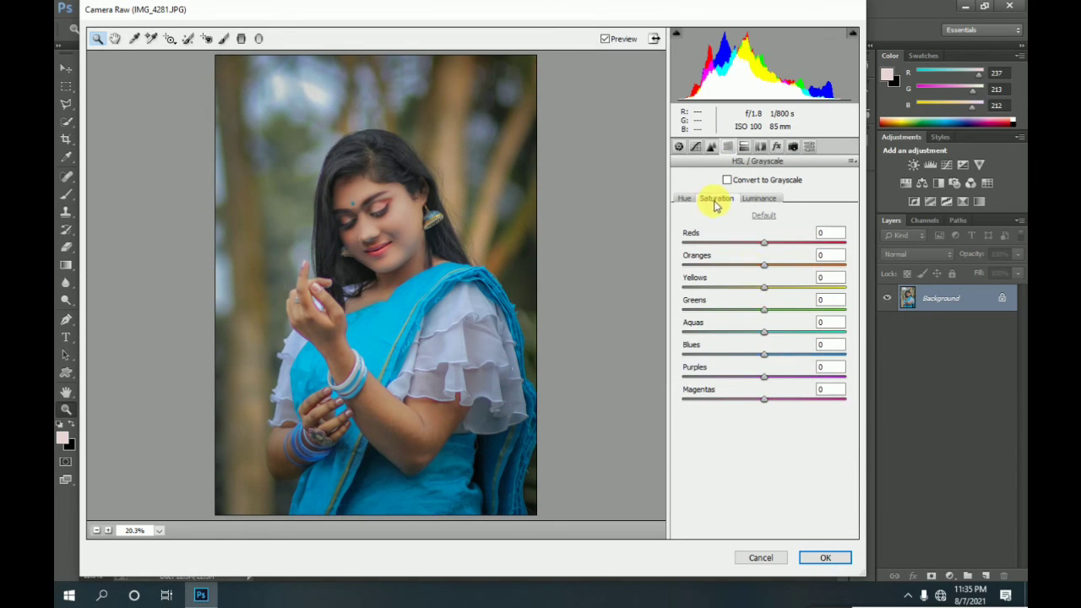
{"action": "mouse_move", "coordinate": [762, 356]}
{"action": "left_mouse_down"}
{"action": "mouse_move", "coordinate": [819, 355]}
{"action": "mouse_move", "coordinate": [719, 353]}
{"action": "mouse_move", "coordinate": [767, 355]}
{"action": "mouse_move", "coordinate": [728, 332]}
{"action": "mouse_move", "coordinate": [753, 337]}
{"action": "left_mouse_up"}
{"action": "left_click", "coordinate": [758, 198]}
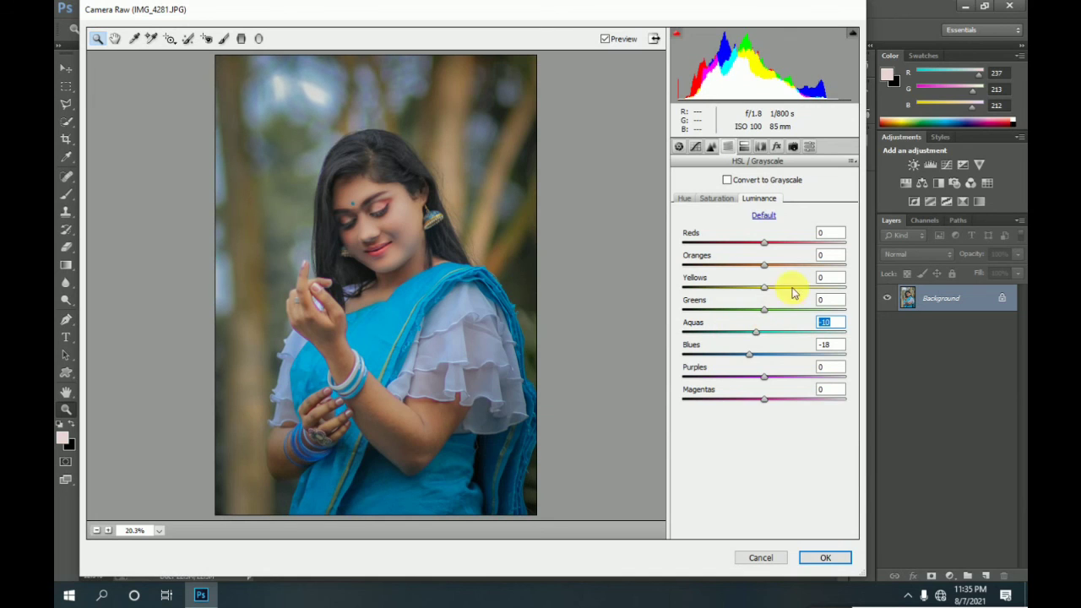
Add a salmon-pink Solid Color layer in Soft Light at 40% opacity and 32% fill
{"action": "left_click", "coordinate": [825, 558]}
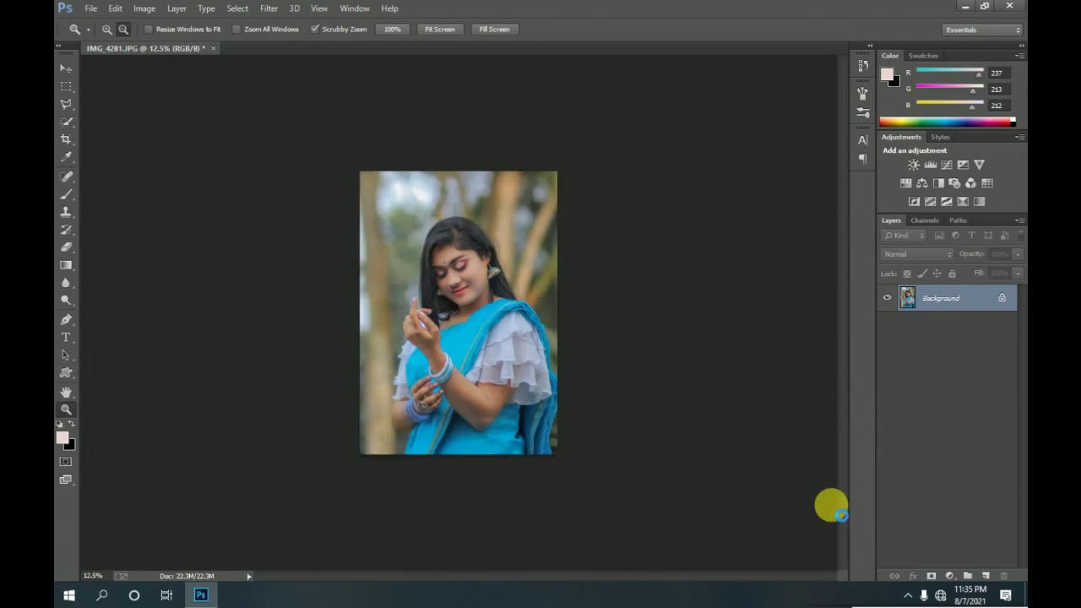
{"action": "left_click", "coordinate": [951, 576]}
{"action": "left_click", "coordinate": [954, 280]}
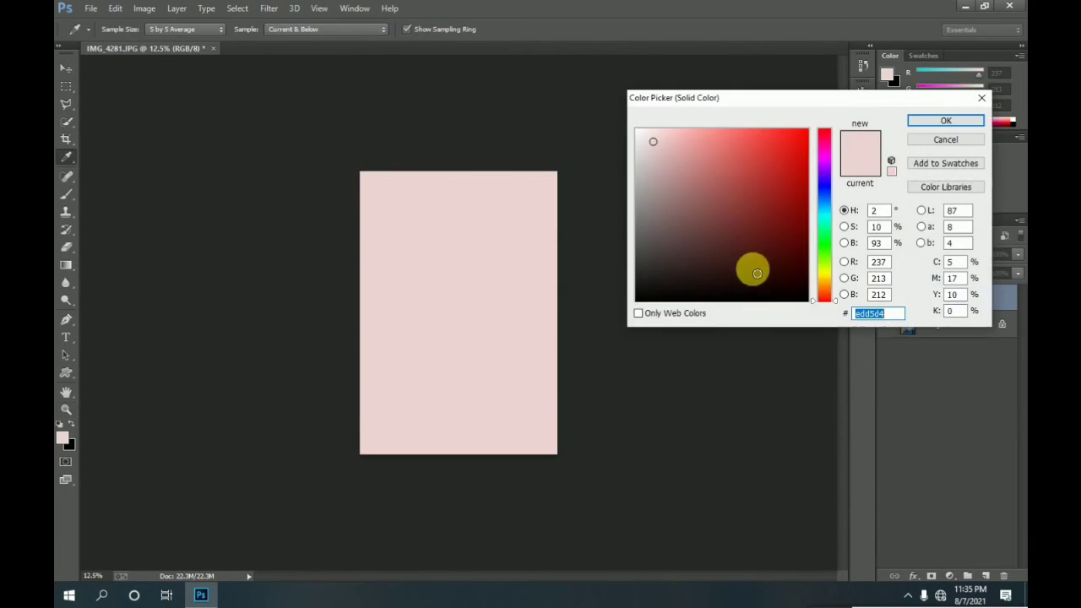
{"action": "left_click", "coordinate": [693, 128]}
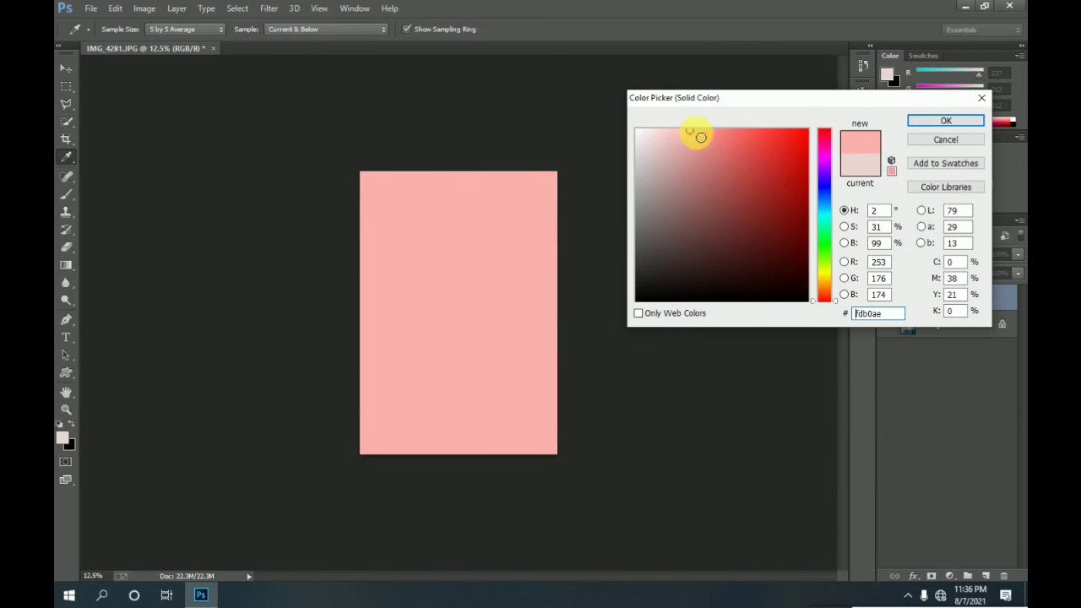
{"action": "left_click", "coordinate": [929, 122]}
{"action": "left_click", "coordinate": [916, 253]}
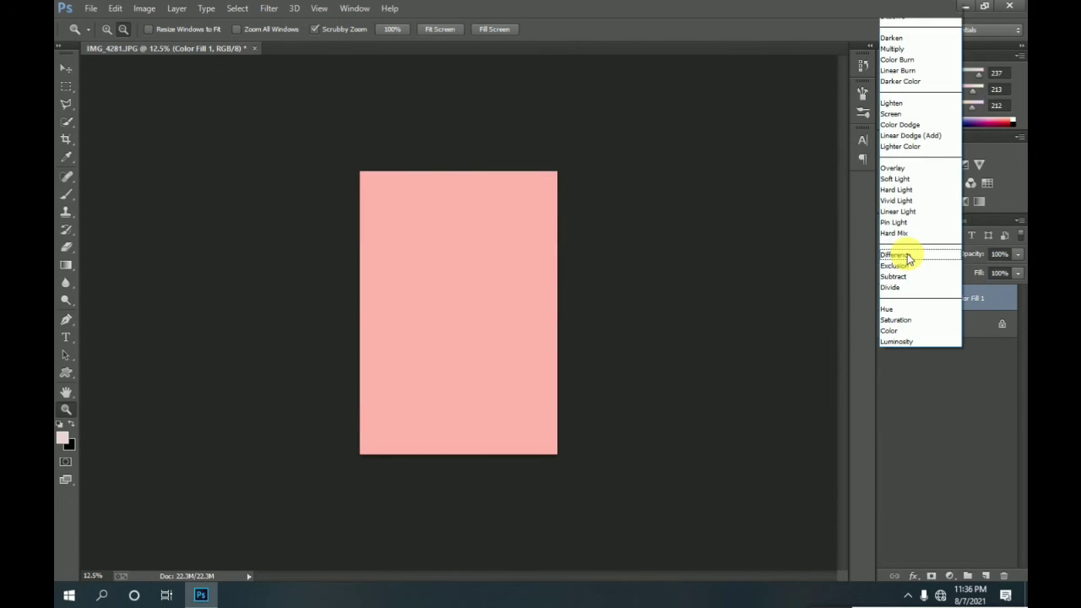
{"action": "left_click", "coordinate": [904, 183]}
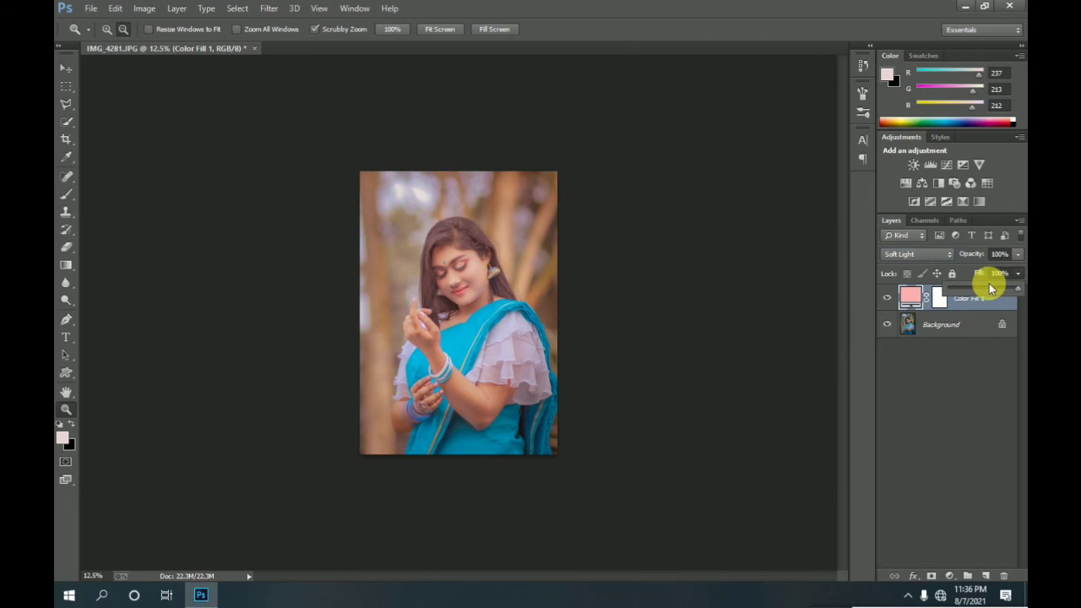
{"action": "left_click_drag", "start_coordinate": [991, 288], "coordinate": [964, 272]}
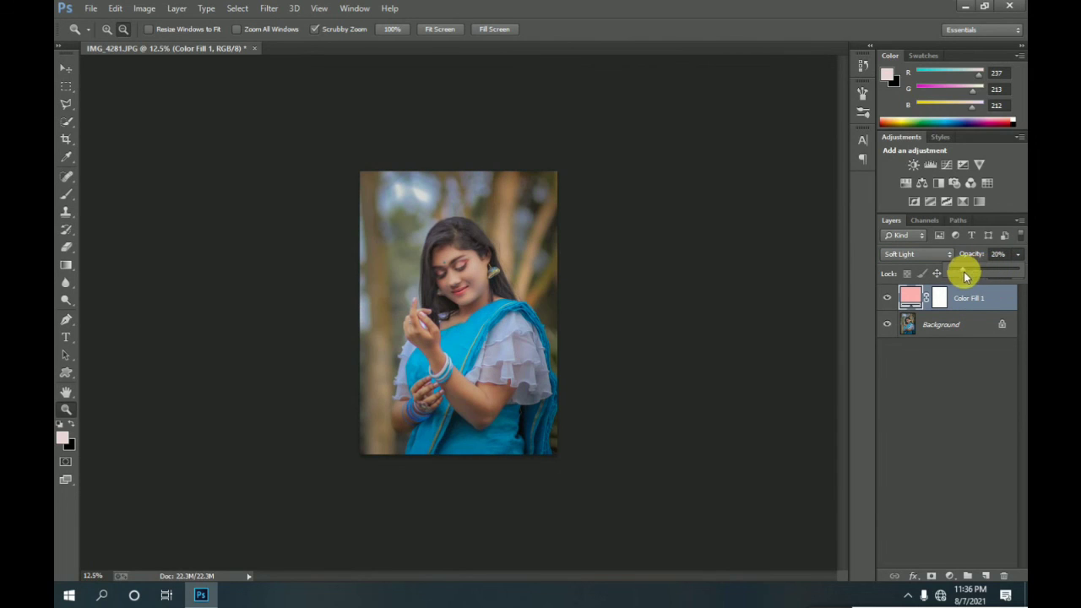
{"action": "left_click", "coordinate": [1018, 272]}
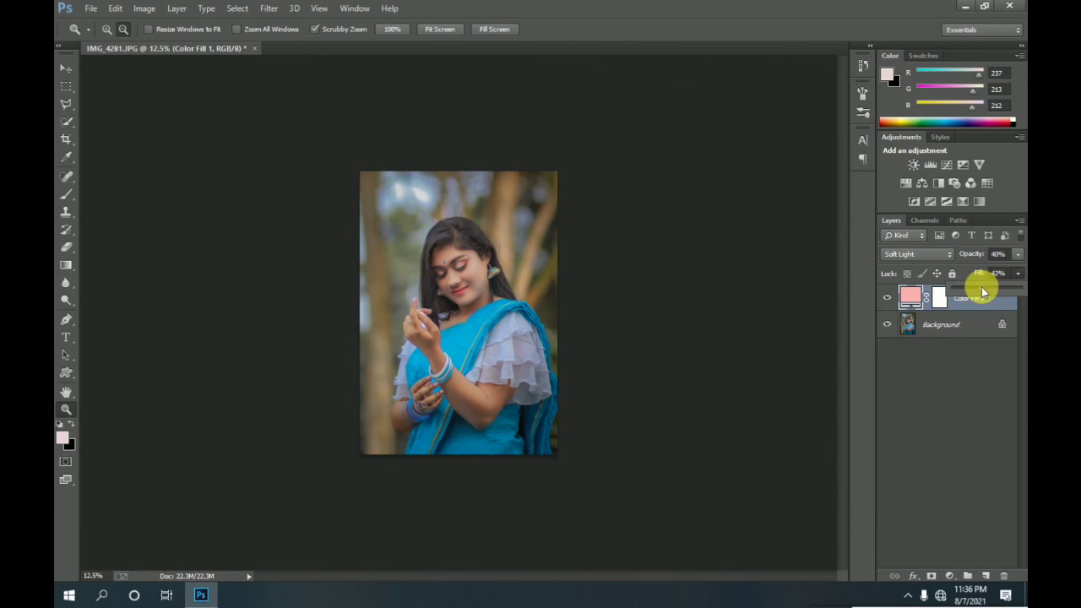
Begin saving the image with Save As in JPEG format
{"action": "left_click", "coordinate": [91, 8]}
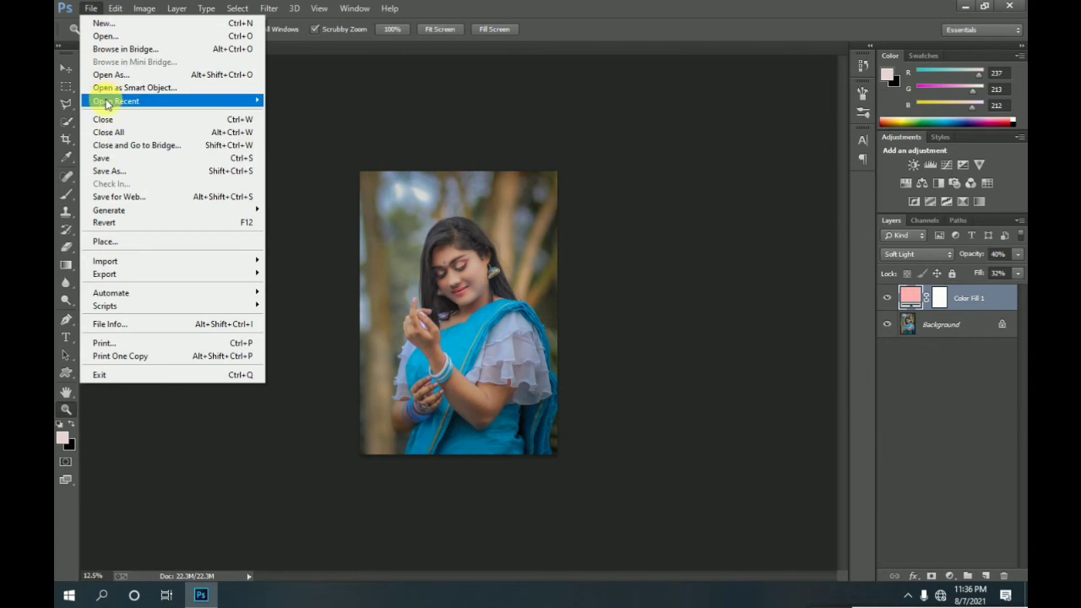
{"action": "left_click", "coordinate": [118, 161]}
{"action": "left_click", "coordinate": [279, 452]}
{"action": "left_click", "coordinate": [217, 366]}
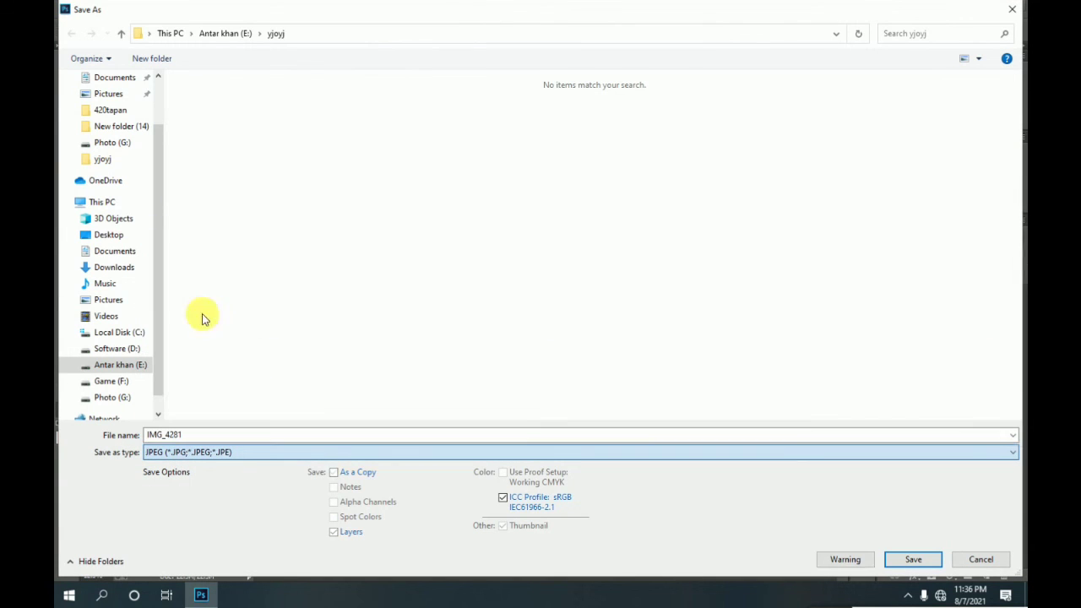